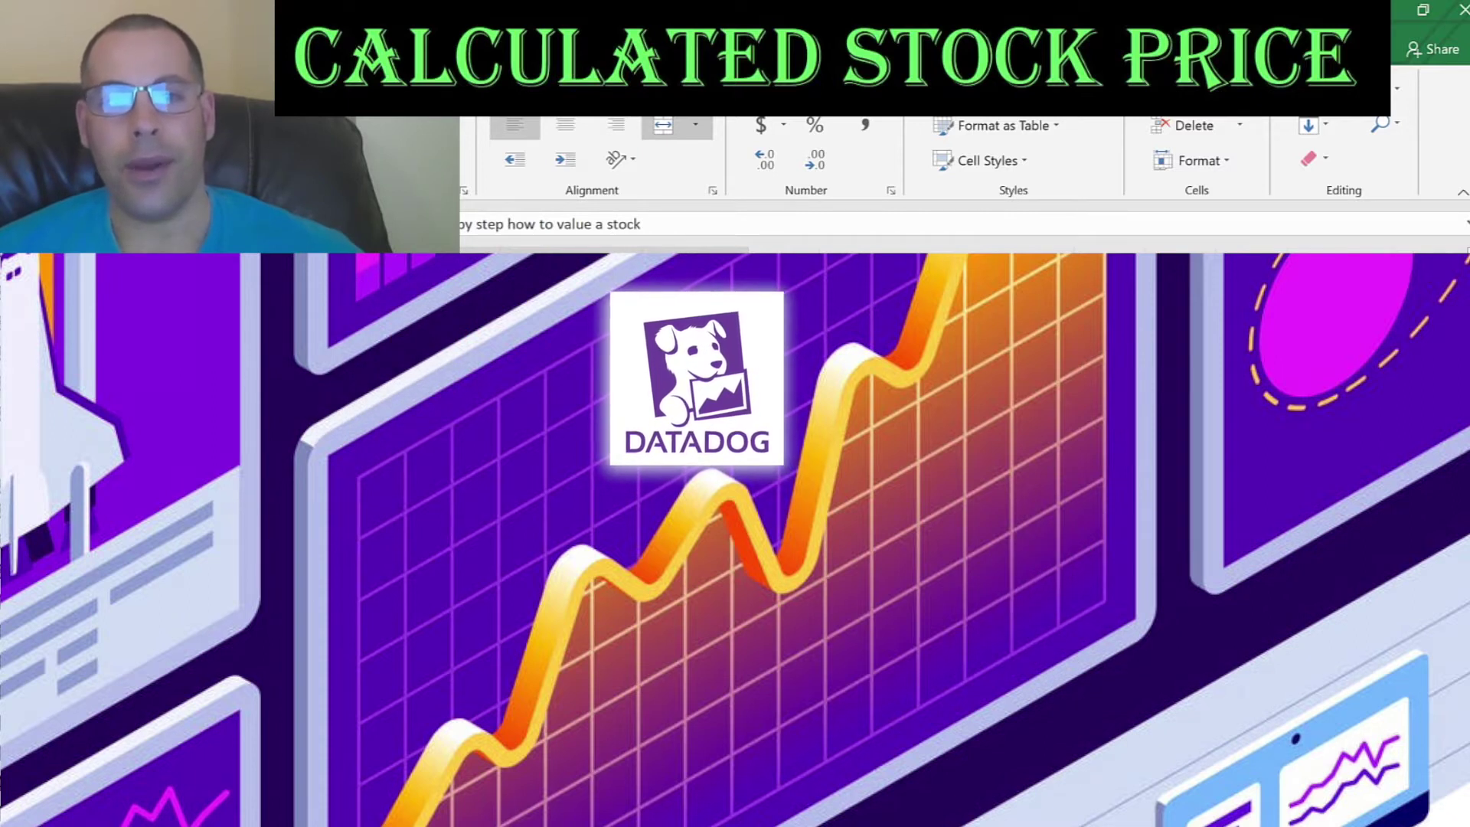
- Leave the DCF workbook and bring up Datadog's Yahoo Finance summary showing Market Cap 22.537B
key("Down")
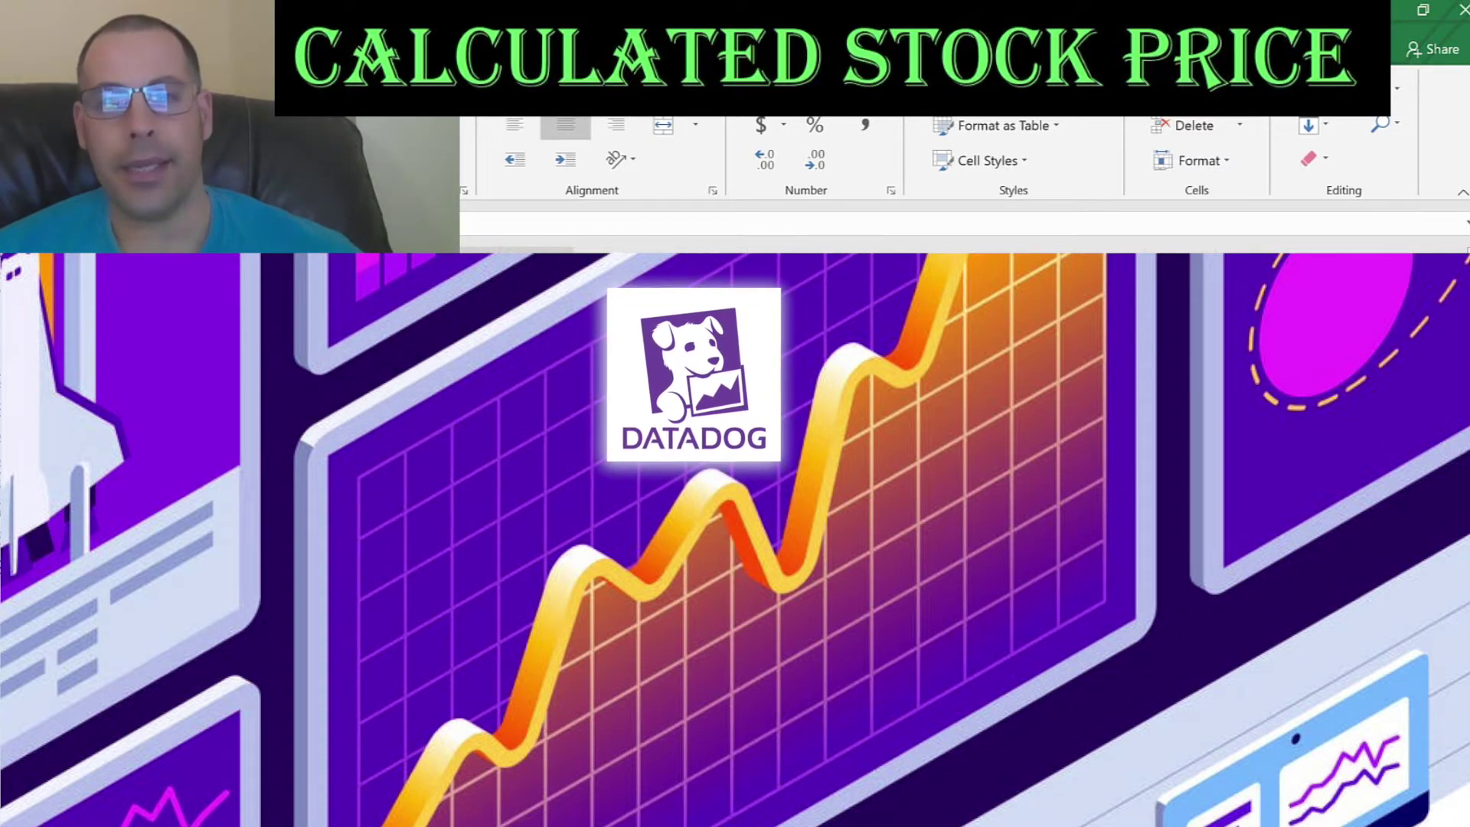
key("Down")
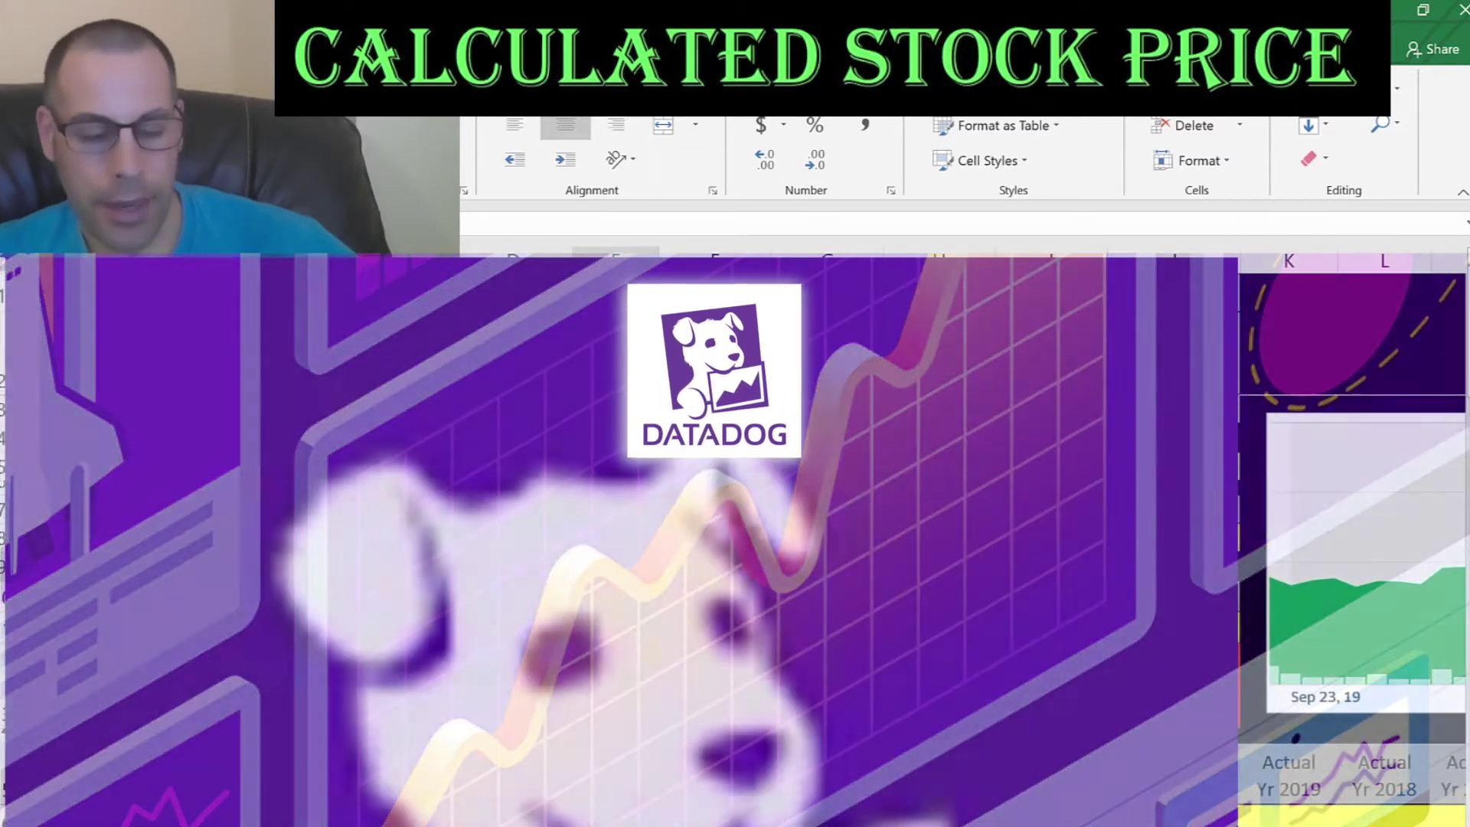
key("alt+Tab")
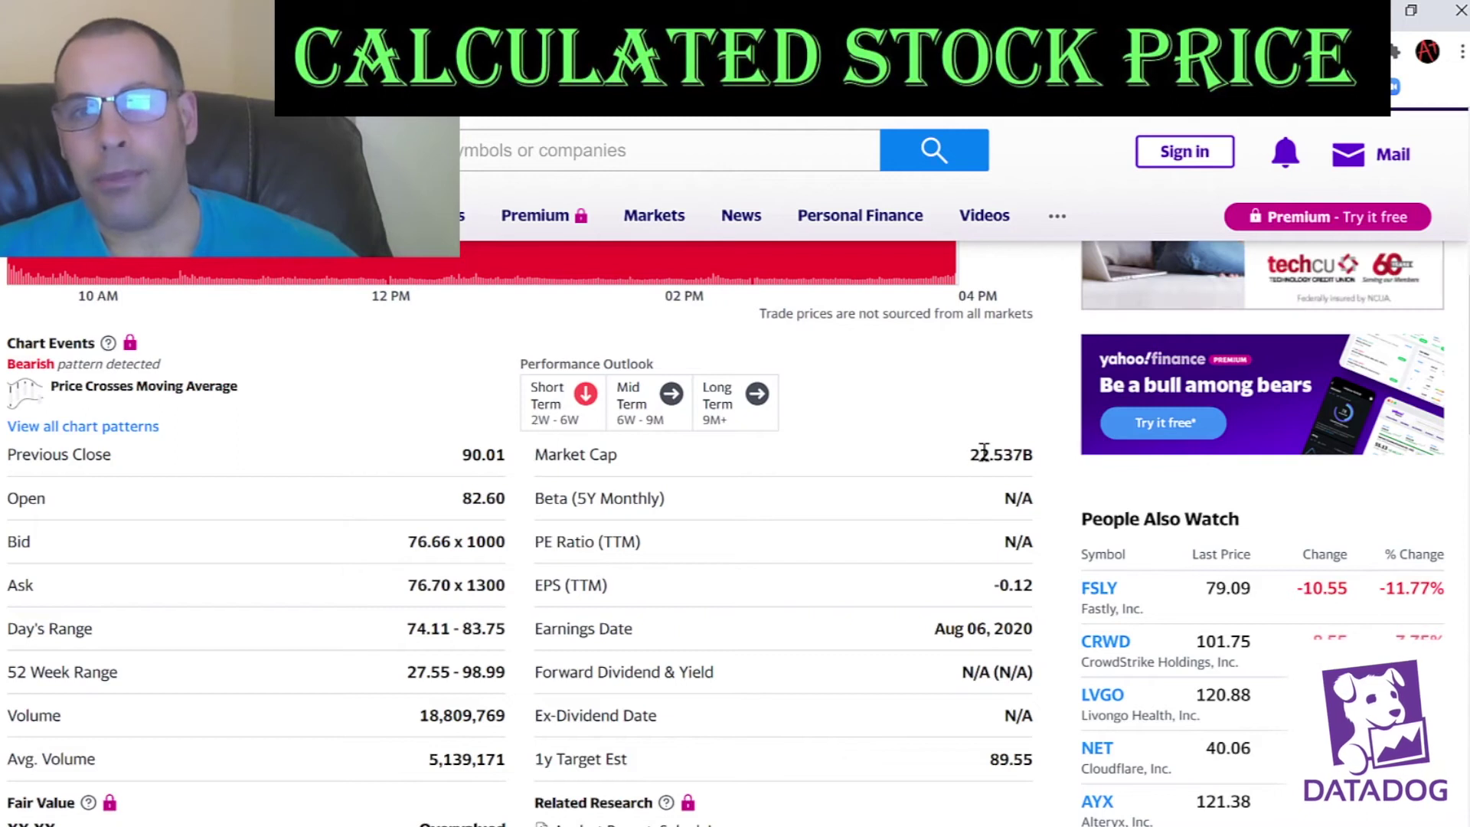
- Enter Datadog's 75.28 closing price as the Actual Stock Price in B11, making Shares O/S 299
double_click(984, 453)
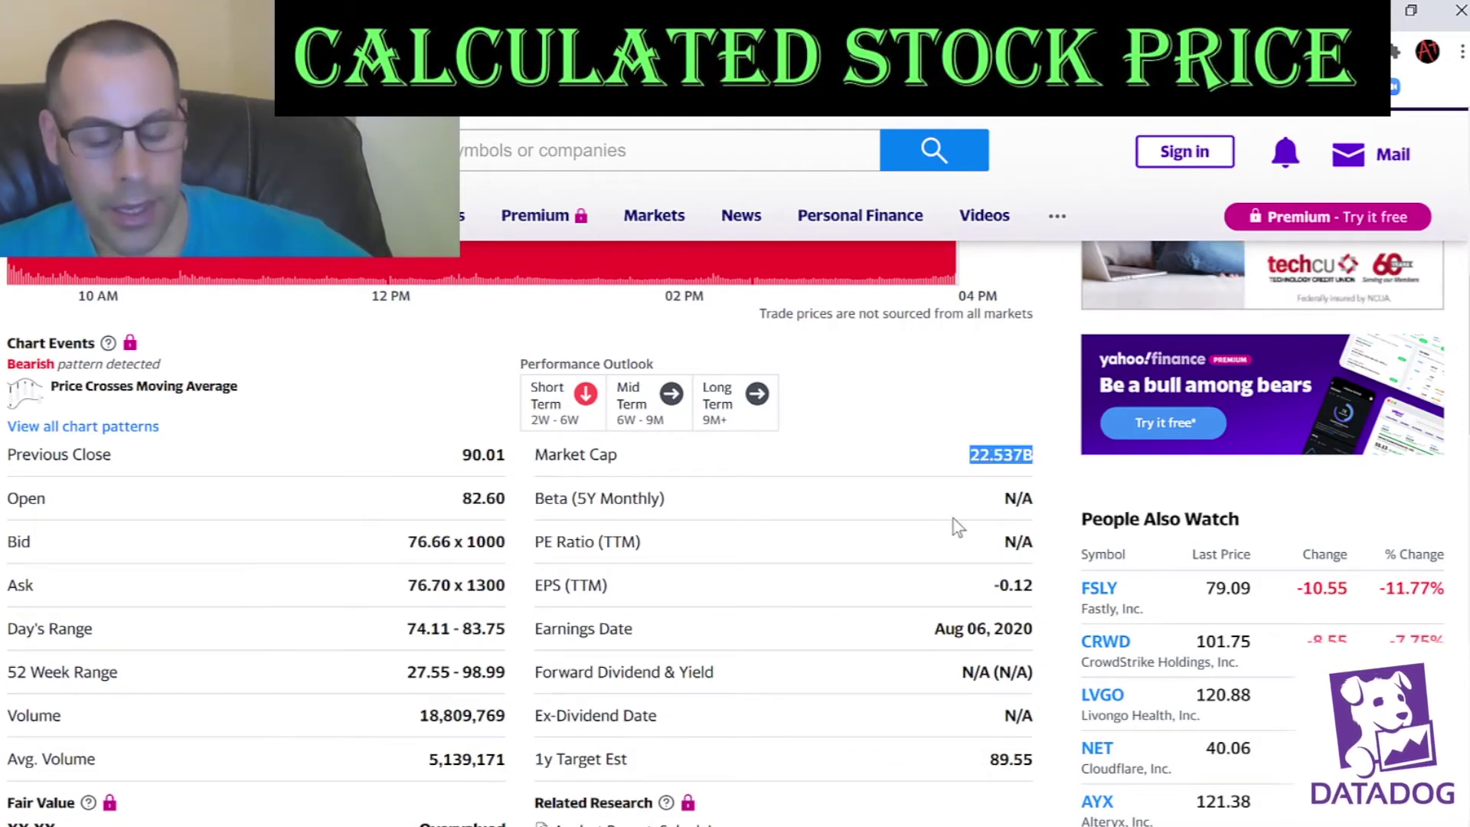
key("alt+Tab")
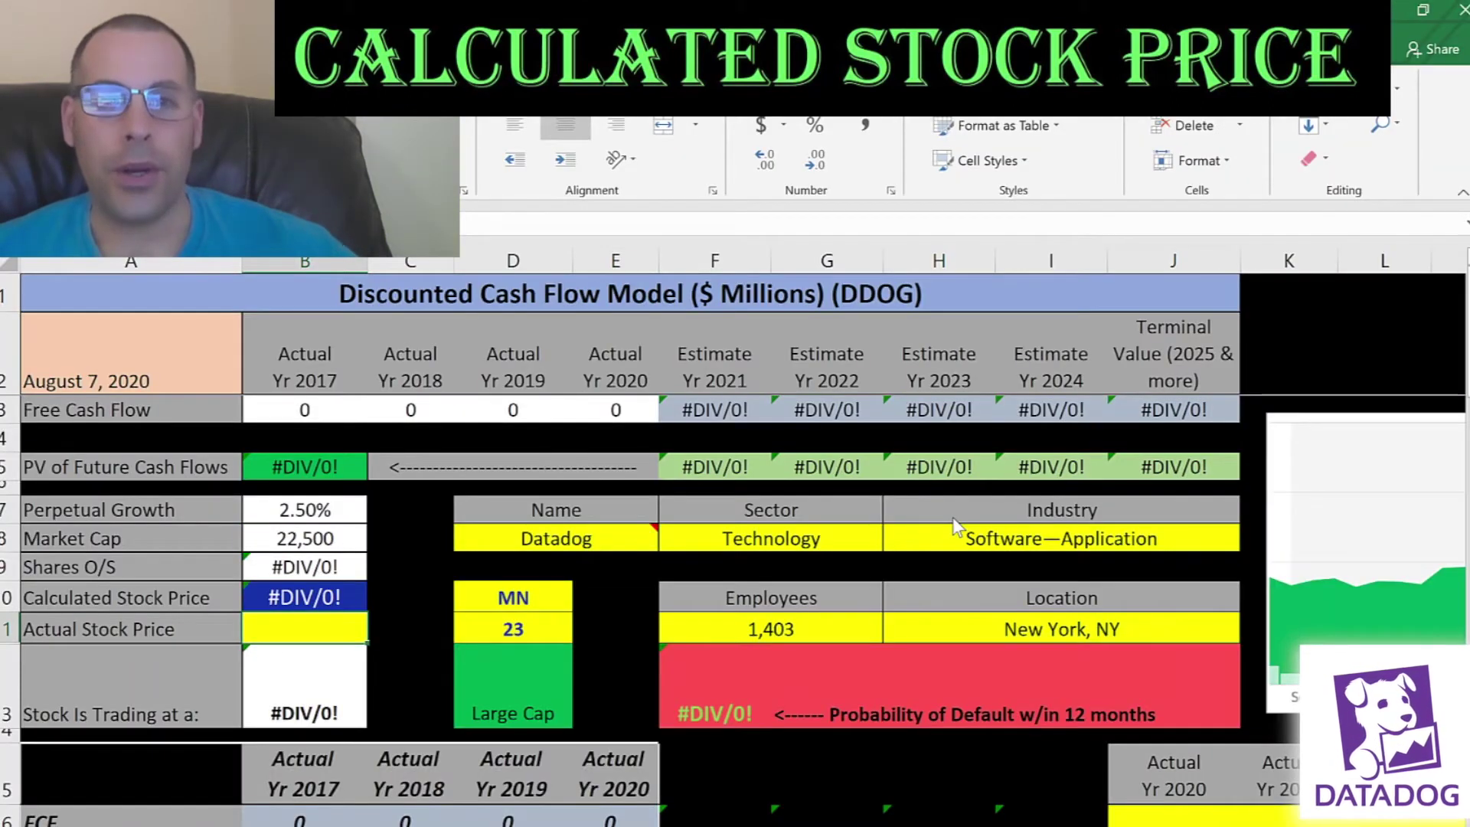
key("alt+Tab")
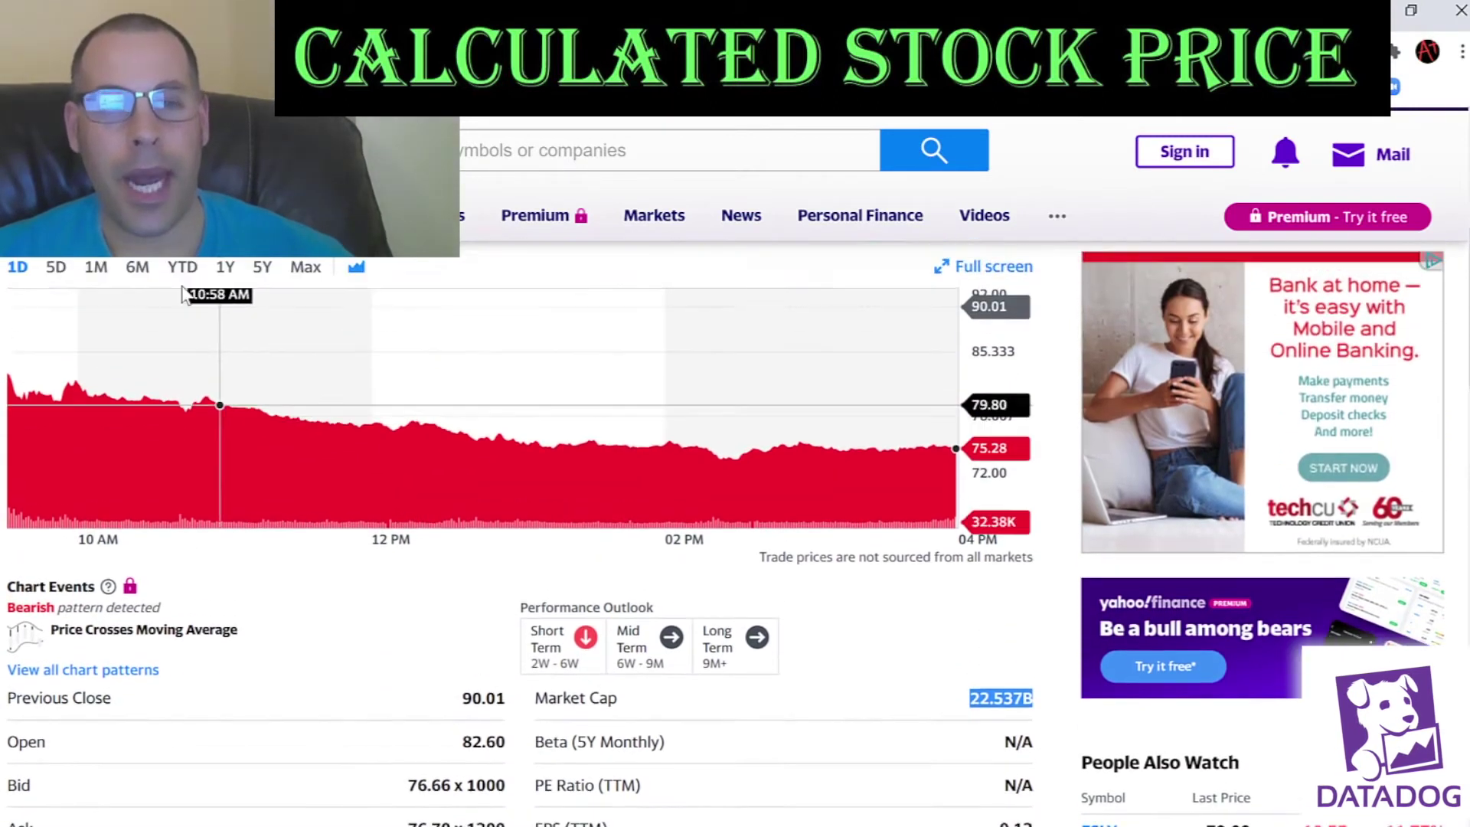
scroll(184, 293, "up", 3)
double_click(79, 353)
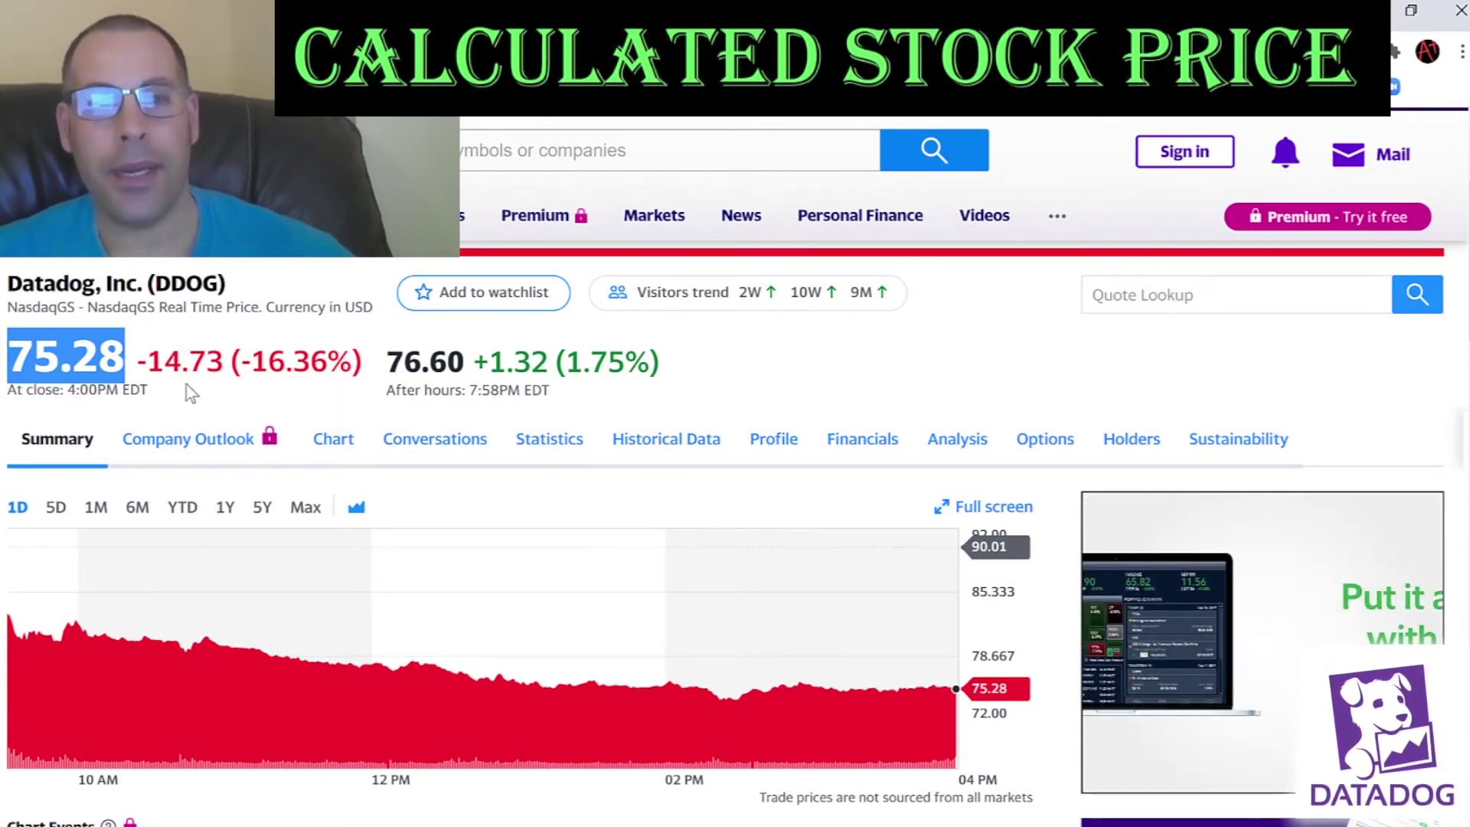
key("alt+Tab")
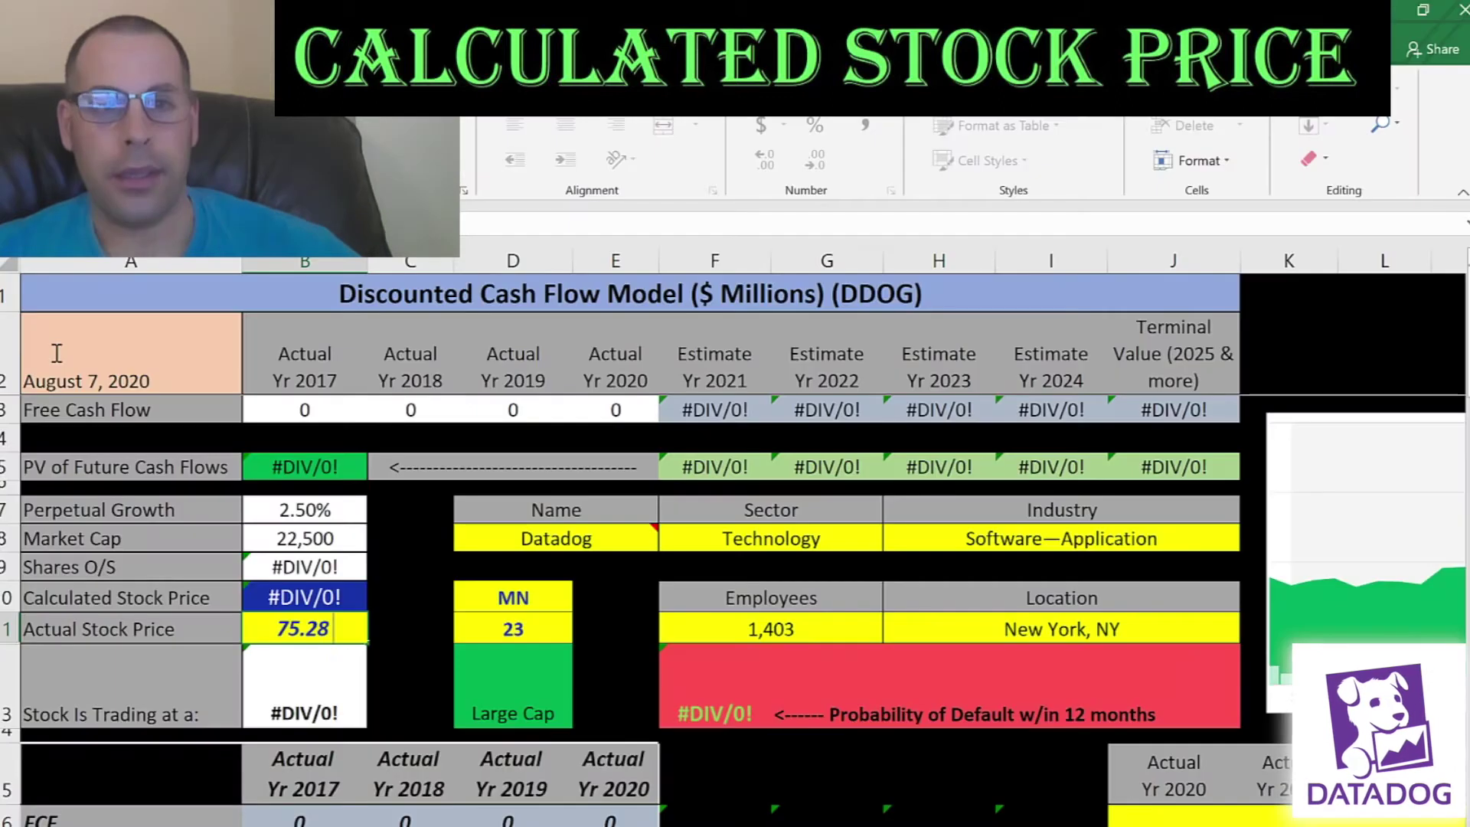
key("Return")
key("Right")
key("Right")
key("Right")
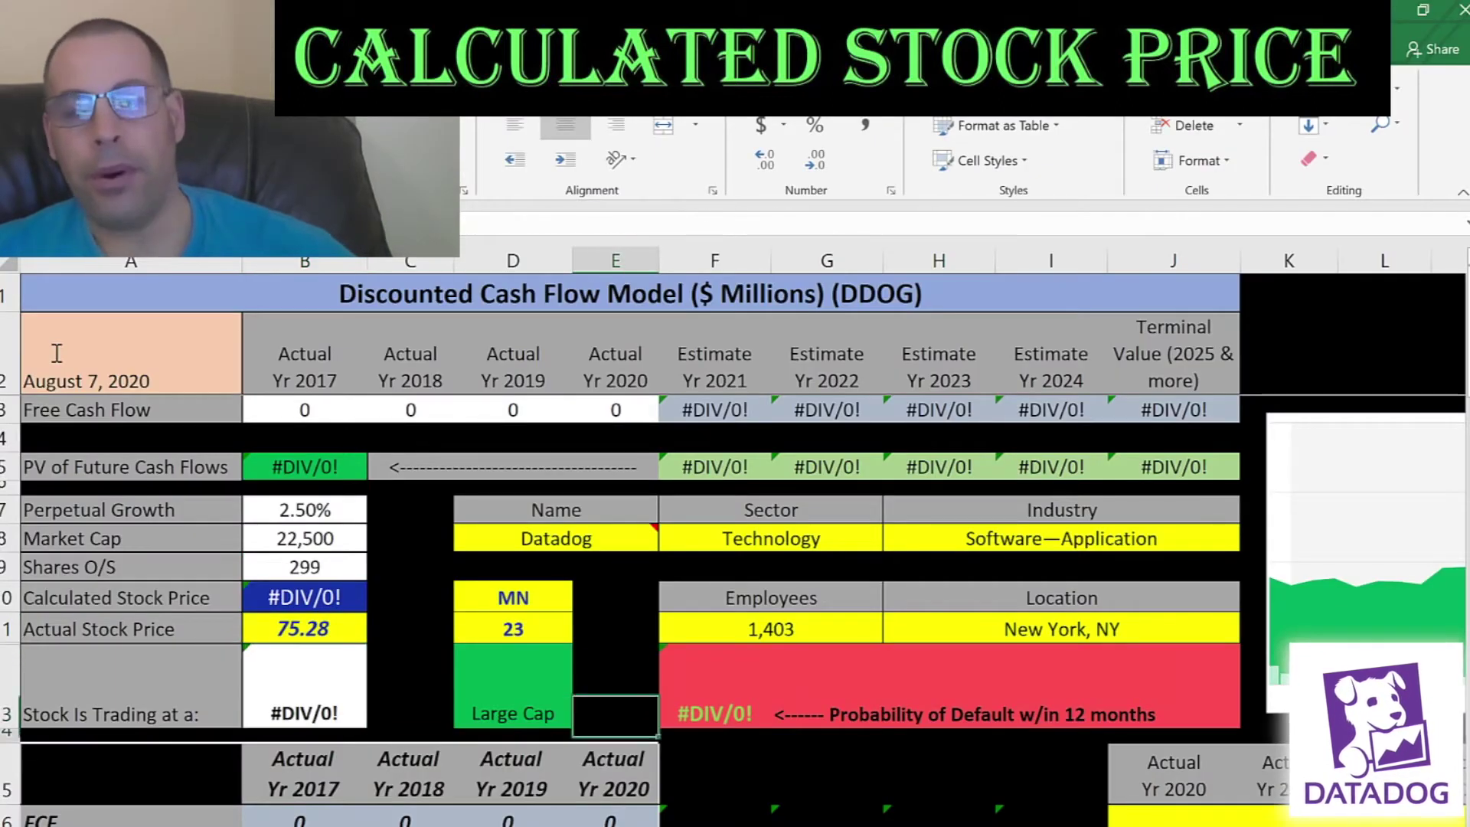
key("Down")
key("Down")
key("Down")
scroll(56, 353, "down", 2)
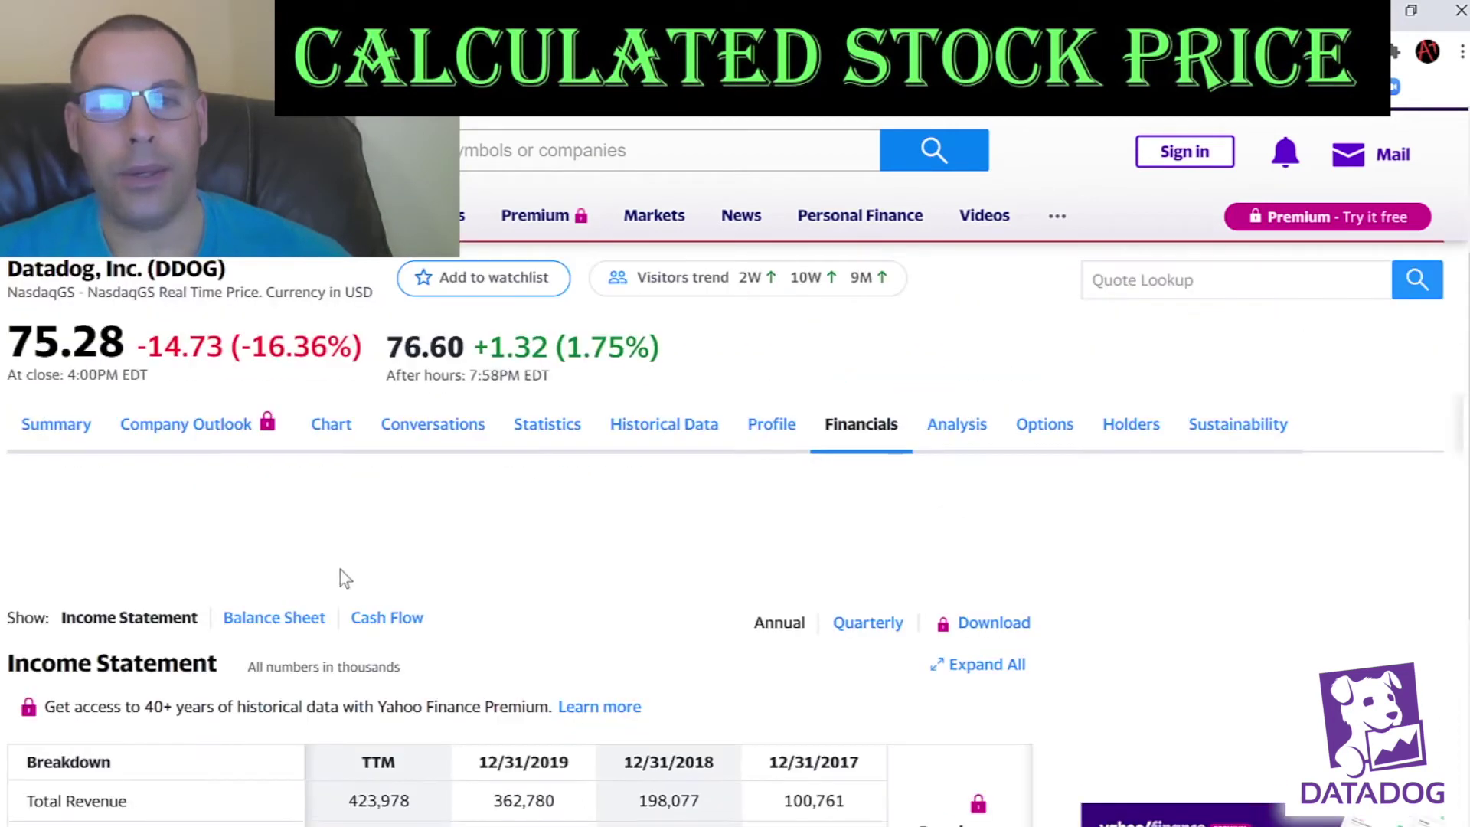
- Paste Datadog's Free Cash Flow row as text into J6: 6, (5), 1, 21
scroll(420, 627, "down", 5)
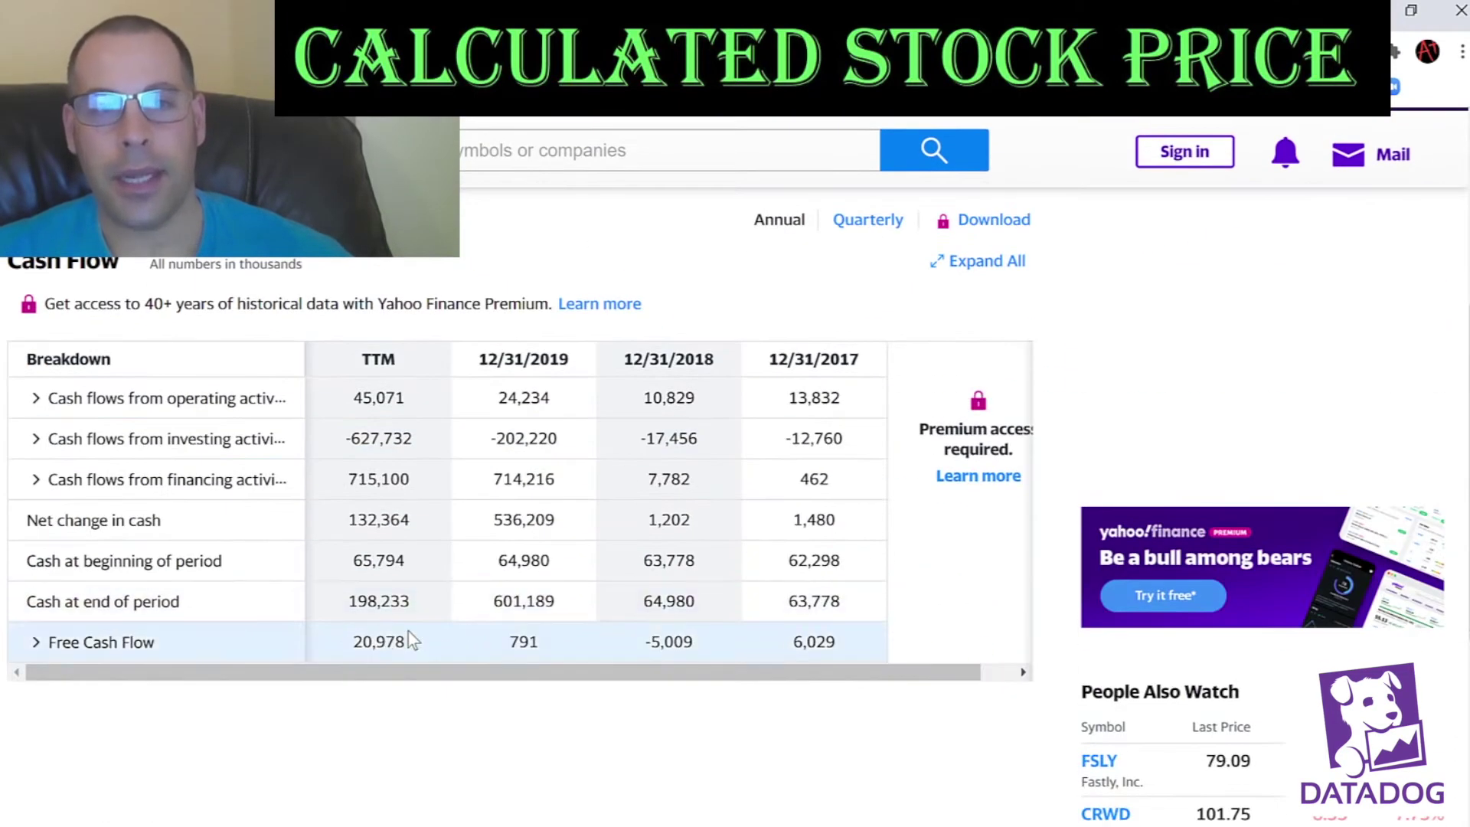
scroll(355, 760, "down", 4)
left_click_drag(352, 561, 836, 565)
right_click(815, 570)
left_click(796, 579)
key("alt+Tab")
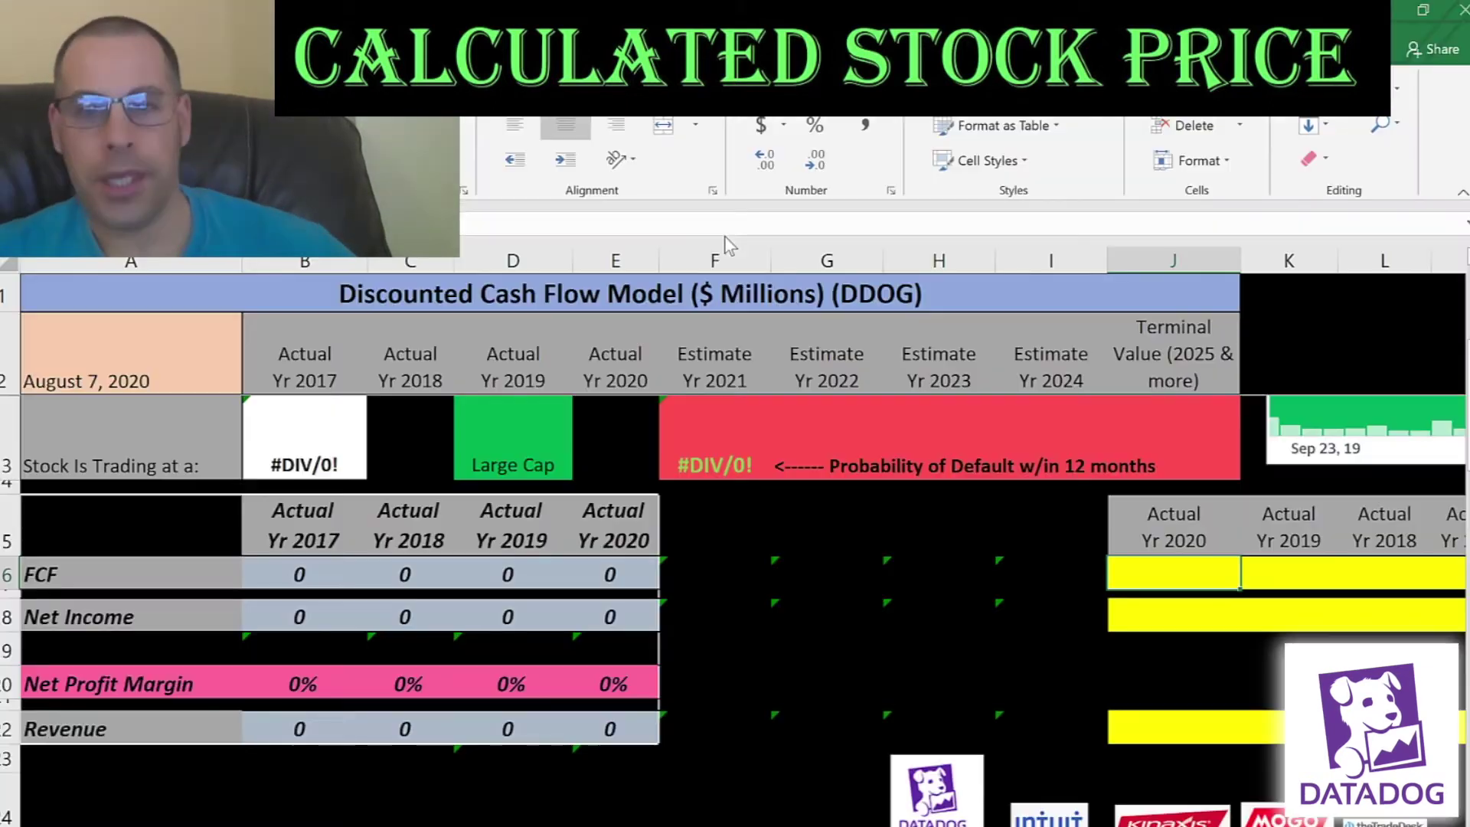
key("shift+F10")
key("s")
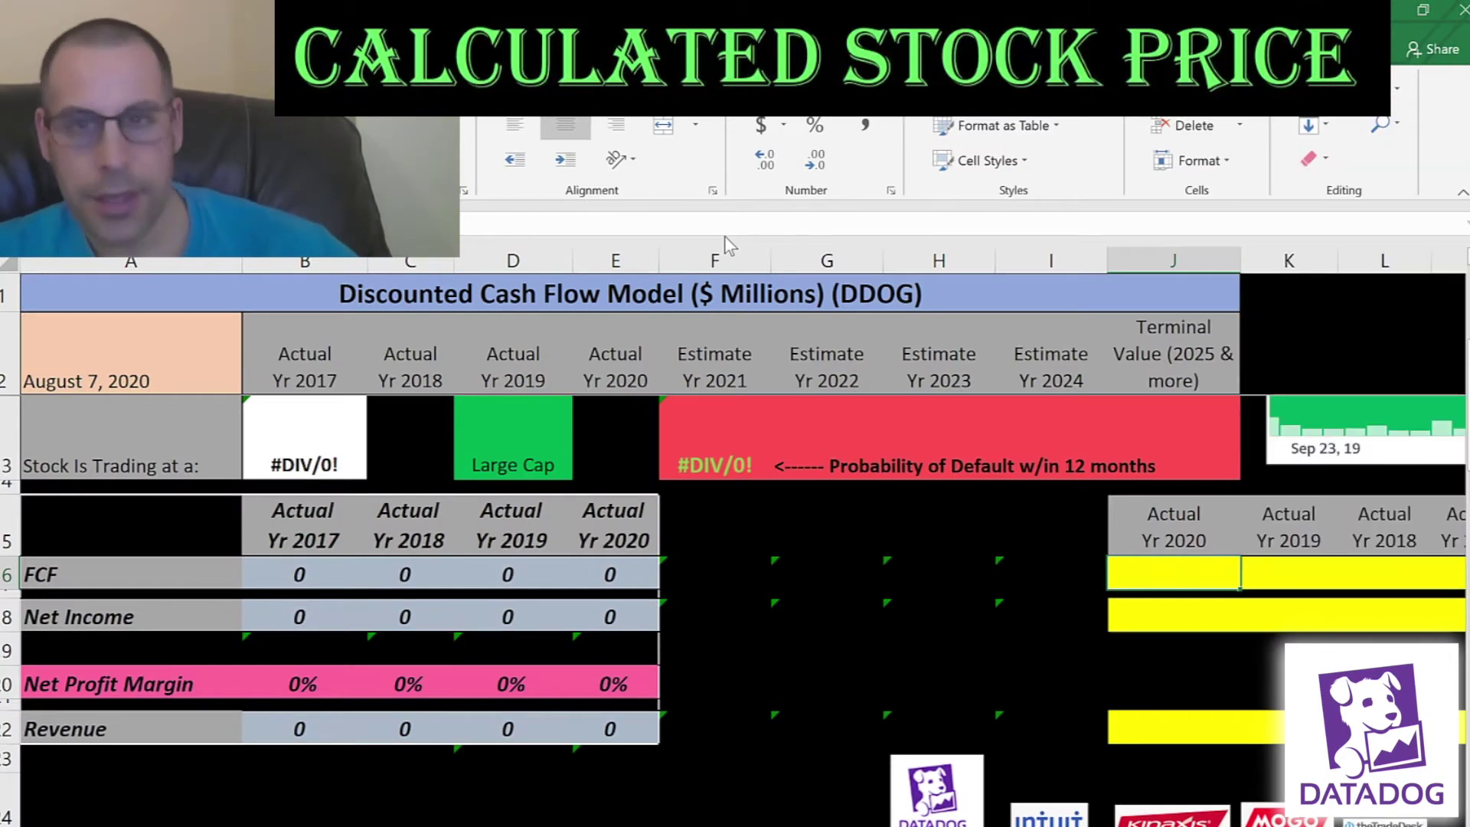
key("Return")
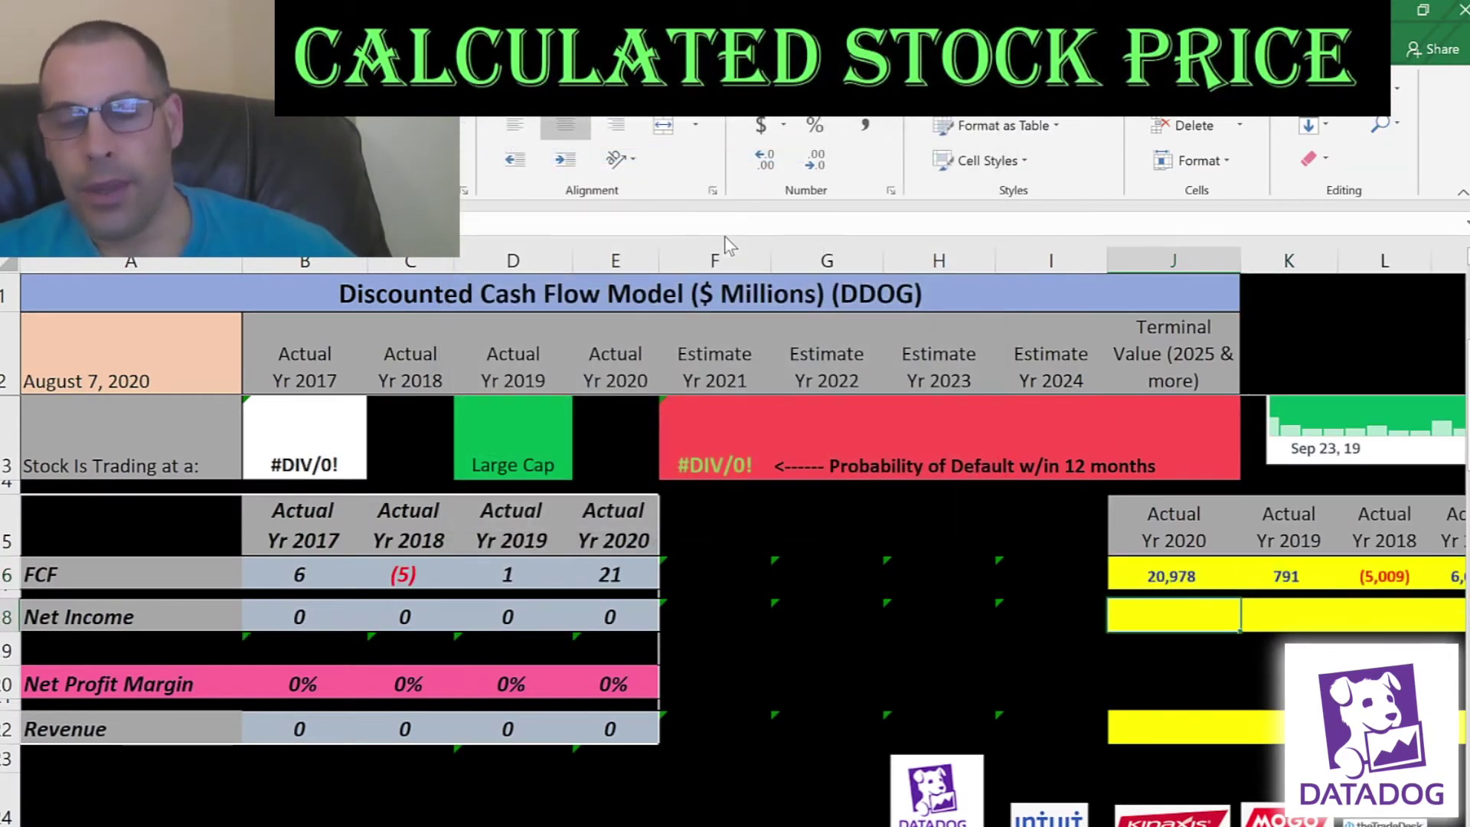
- Open Datadog's income statement and select the Net Income figures for all four periods
key("alt+Tab")
scroll(490, 176, "up", 2)
scroll(490, 176, "up", 1)
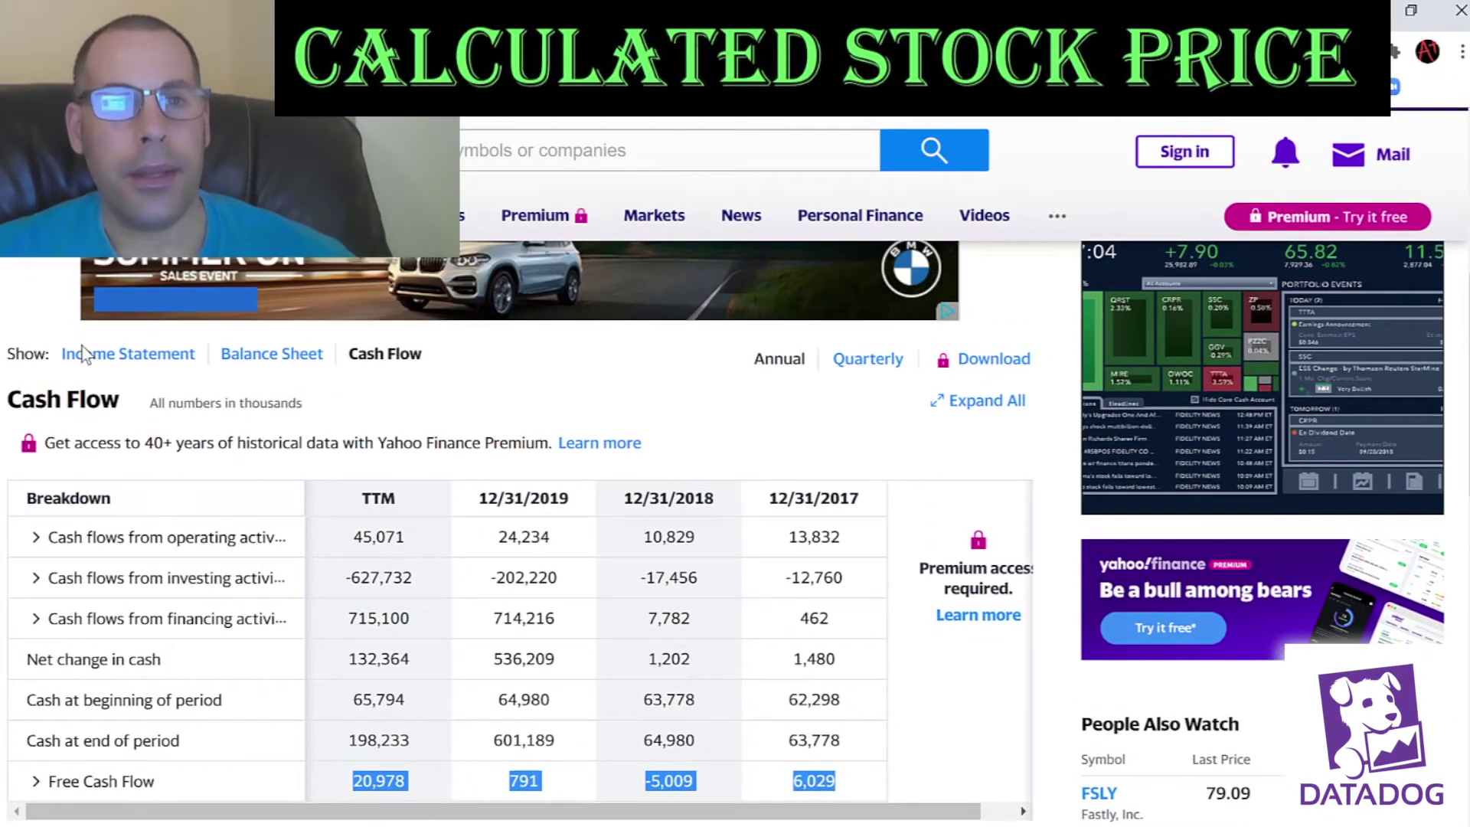
left_click(276, 351)
scroll(414, 376, "down", 6)
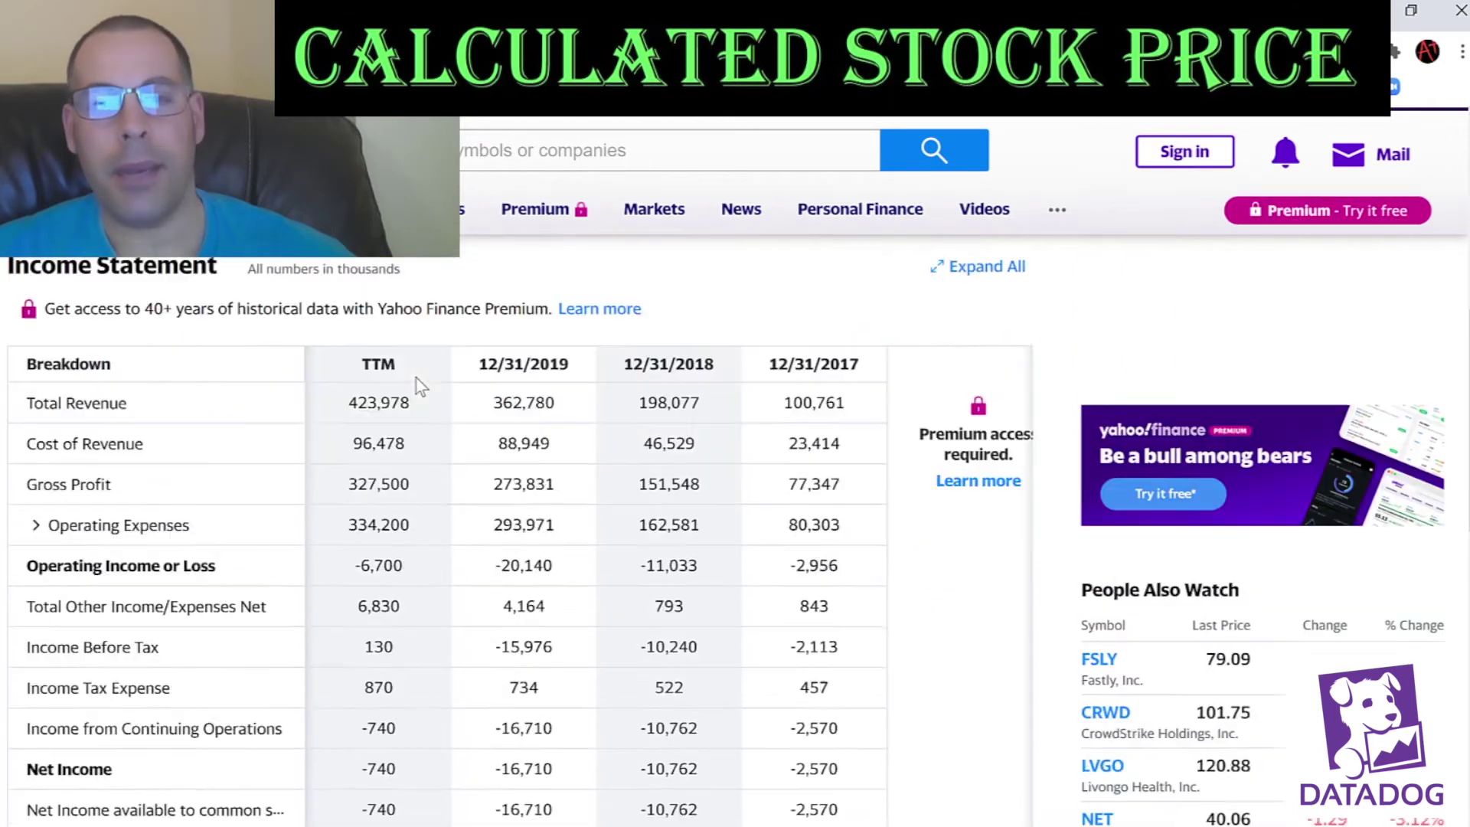
left_click_drag(360, 465, 840, 464)
- Paste the Net Income figures as text into J8: (3), (11), (17), (1)
key("ctrl+c")
key("alt+Tab")
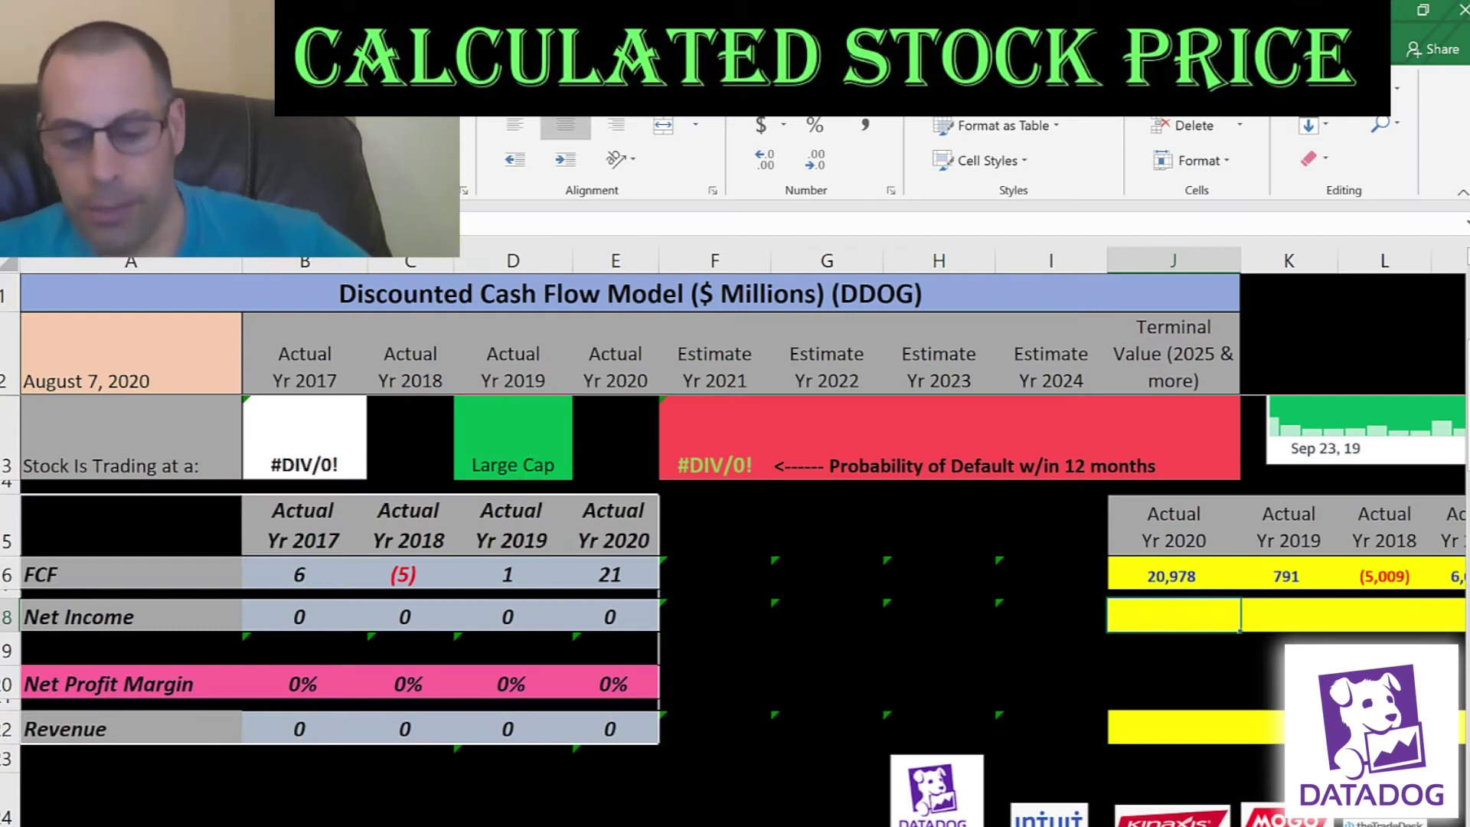
right_click(1234, 624)
left_click(1320, 262)
left_click(854, 559)
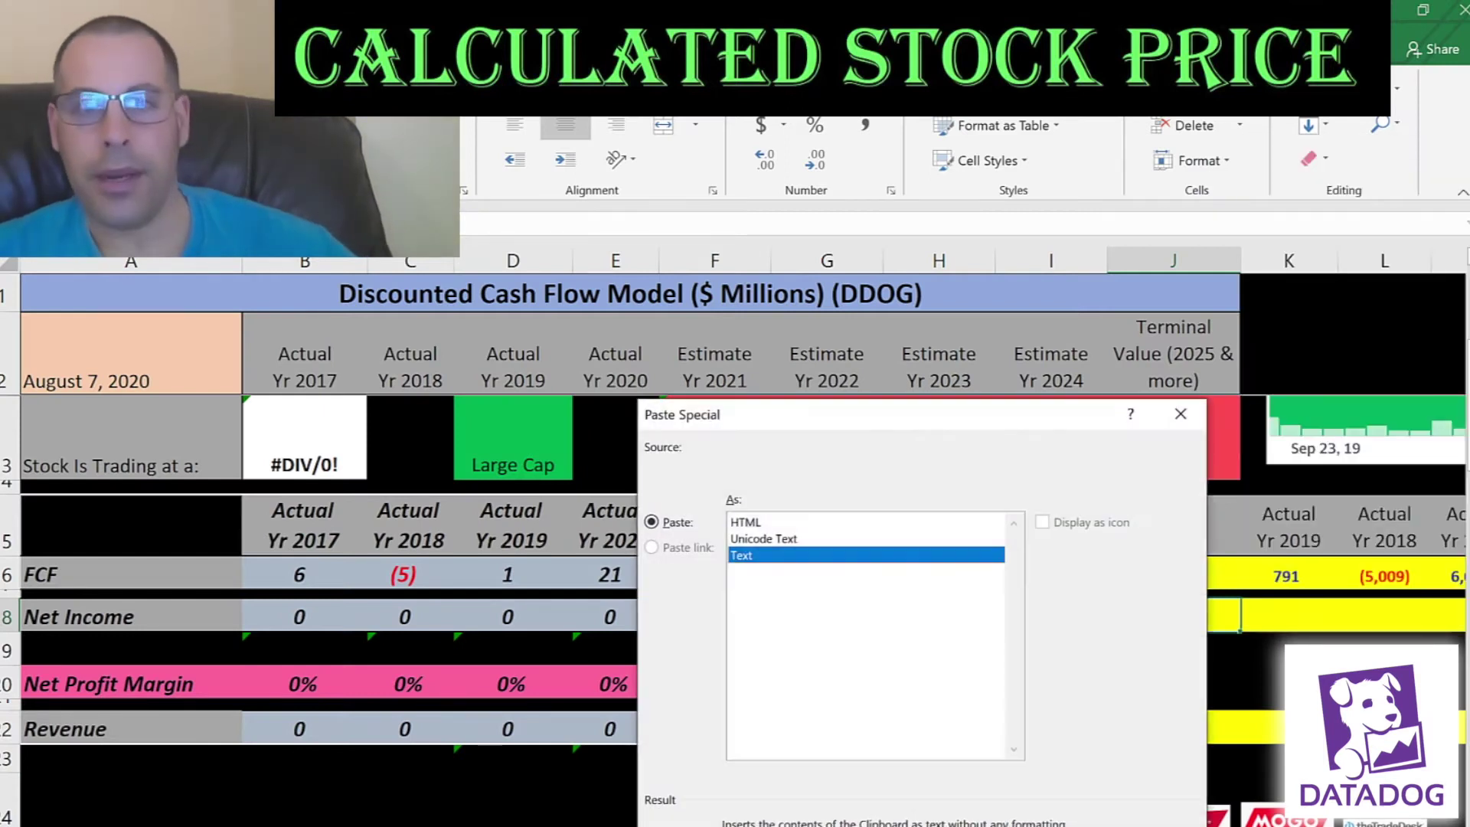
key("Return")
left_click(1174, 704)
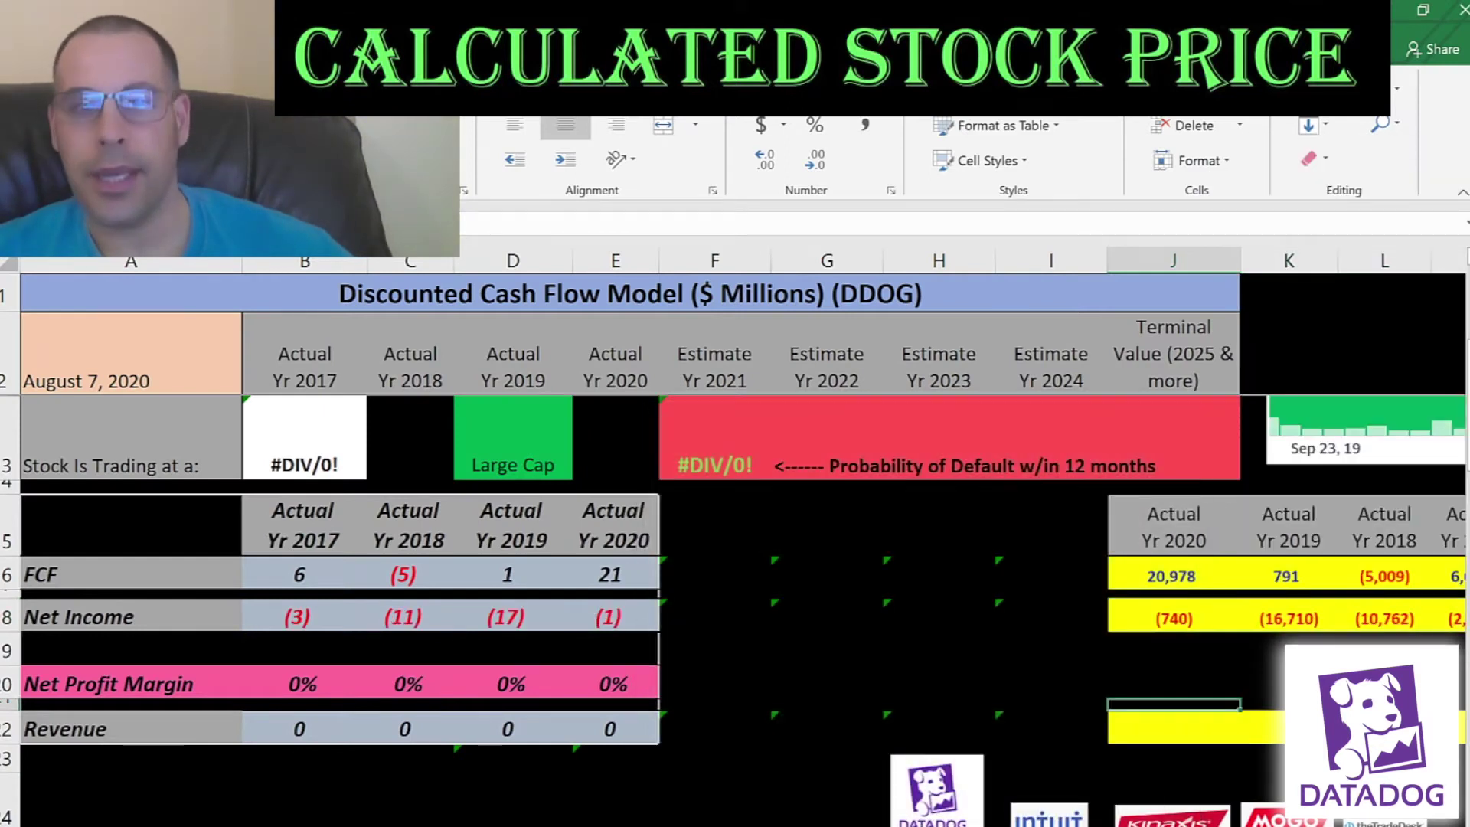
- Paste Total Revenue as text into J12 (101, 198, 363, 424) and check the revenue cells
key("alt+Tab")
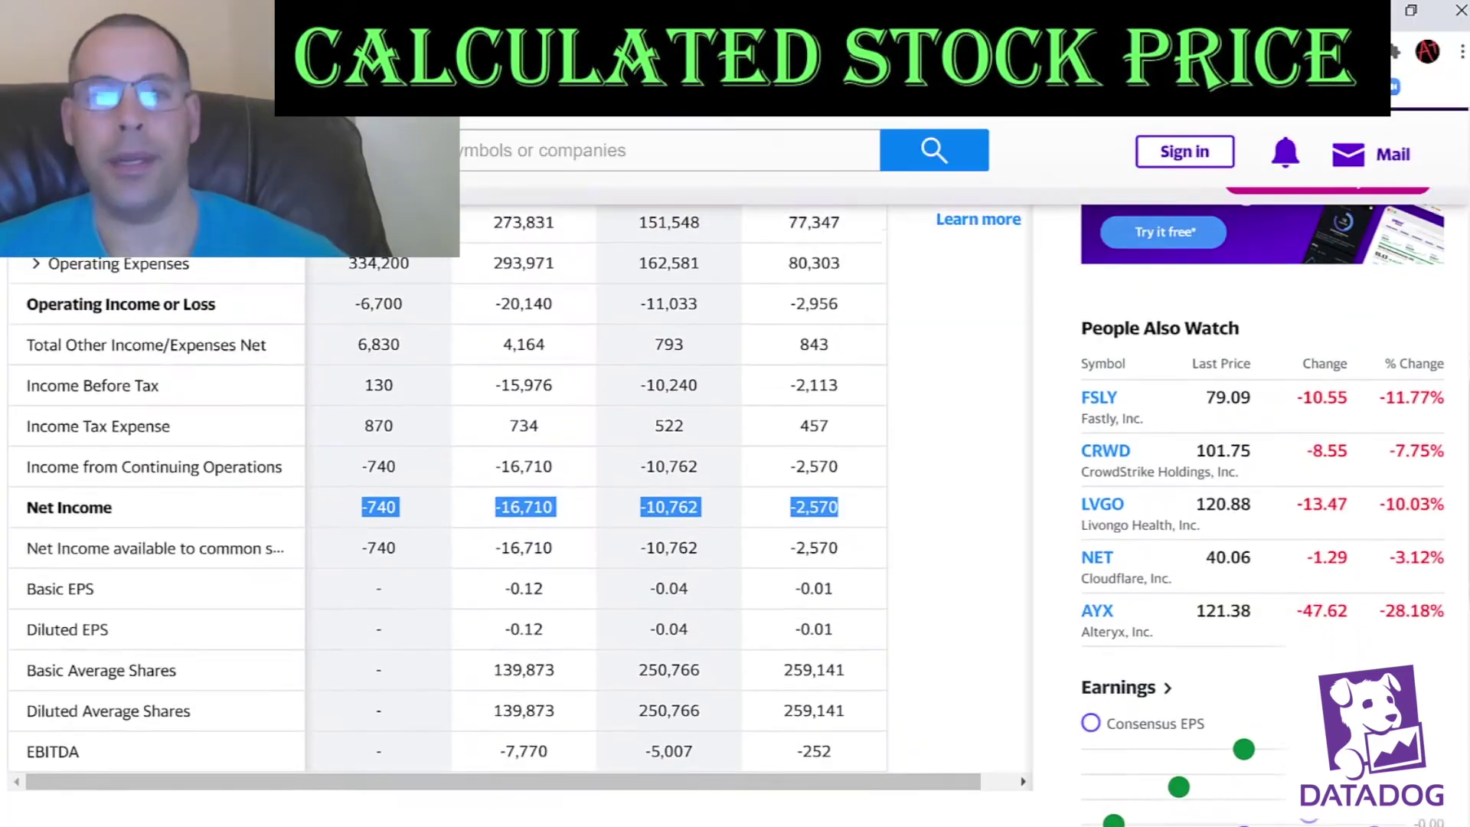
scroll(337, 401, "up", 3)
left_click_drag(337, 401, 838, 399)
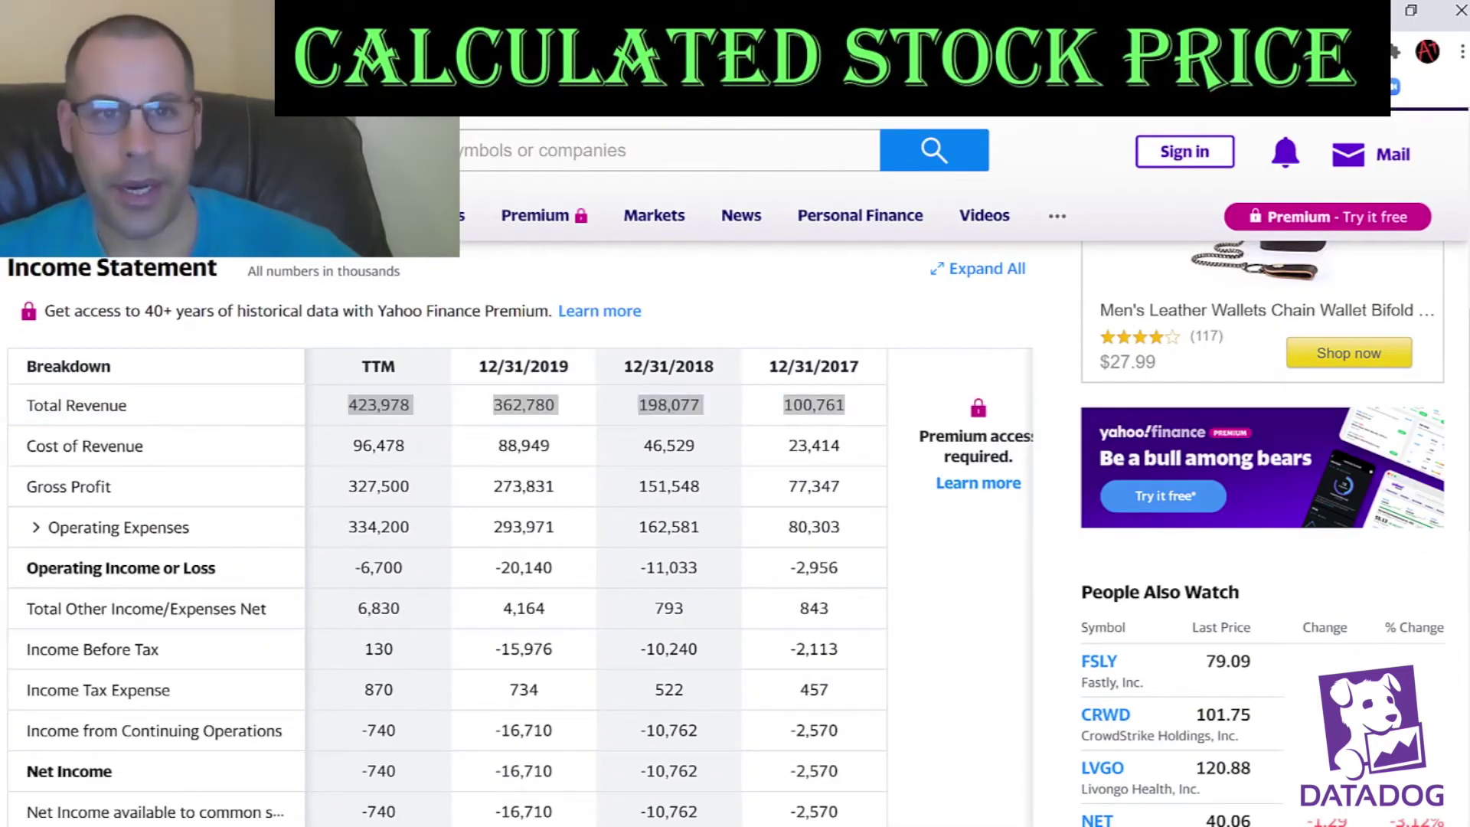
key("alt+Tab")
key("Right")
key("Right")
key("Right")
key("Right")
key("Right")
key("Right")
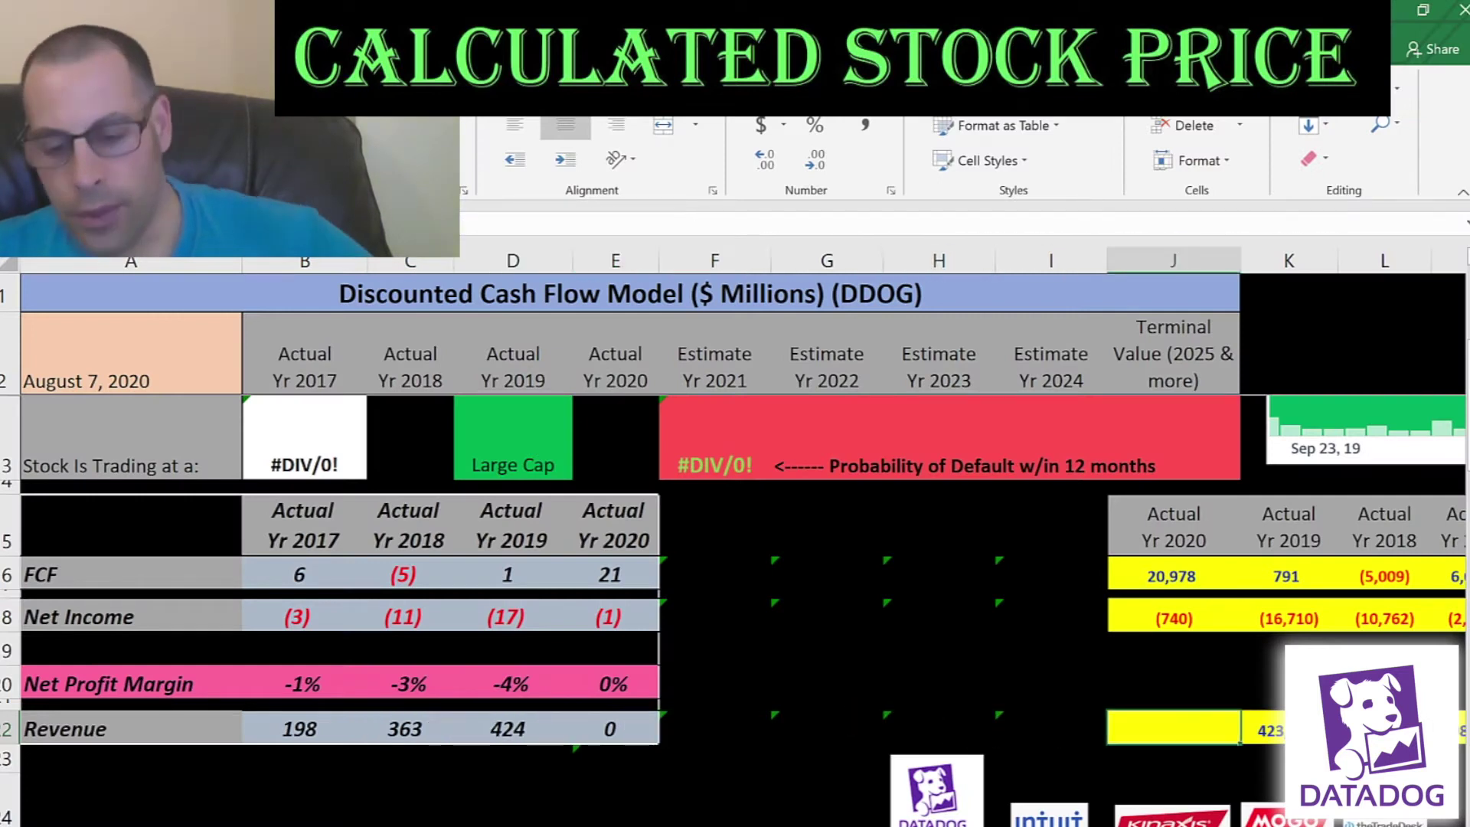
right_click(1237, 732)
left_click(1291, 368)
left_click(536, 342)
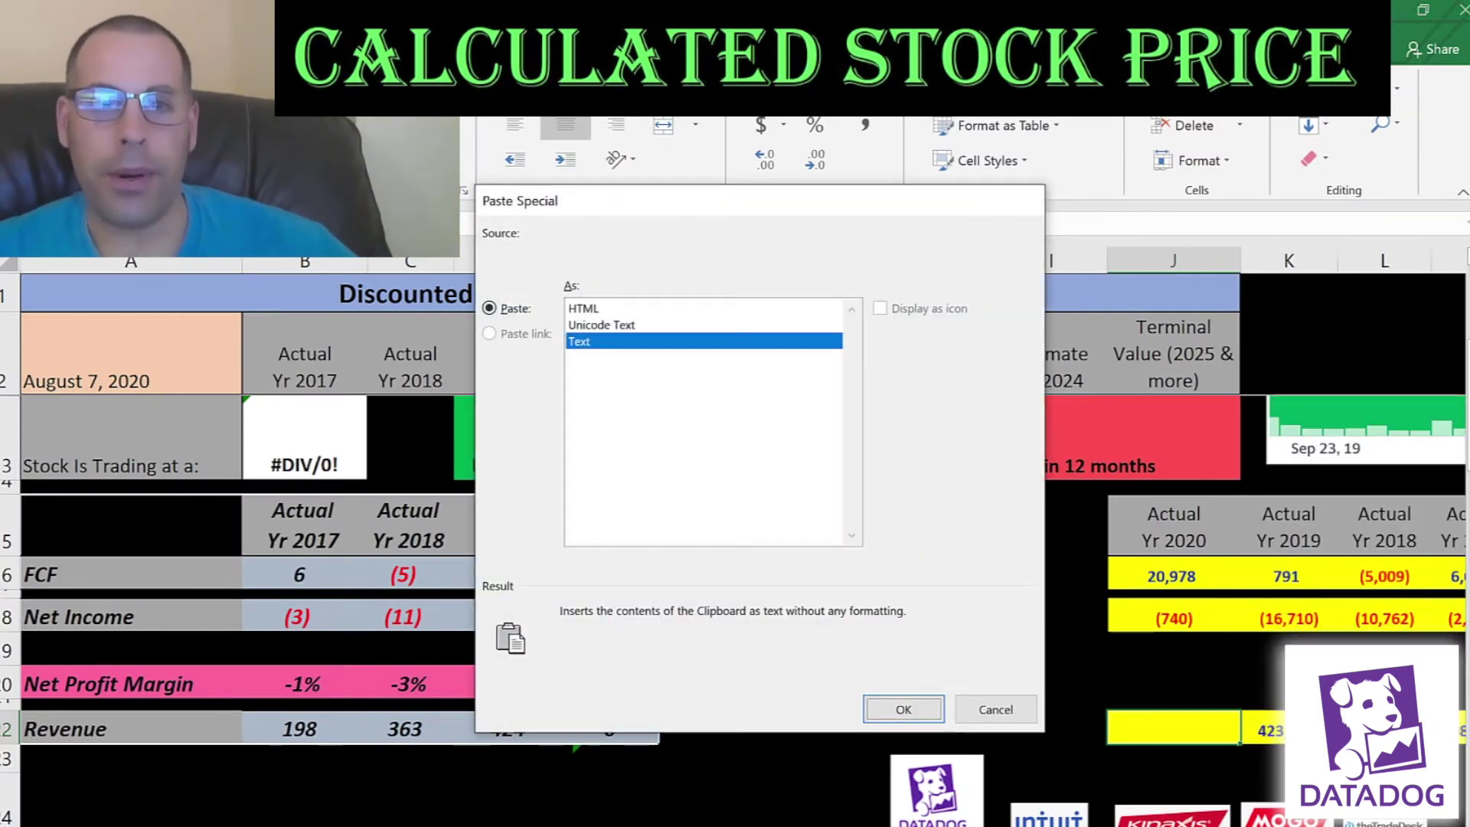
left_click(904, 710)
key("Left")
key("Left")
key("Left")
key("Left")
key("Left")
key("Left")
key("Left")
key("Left")
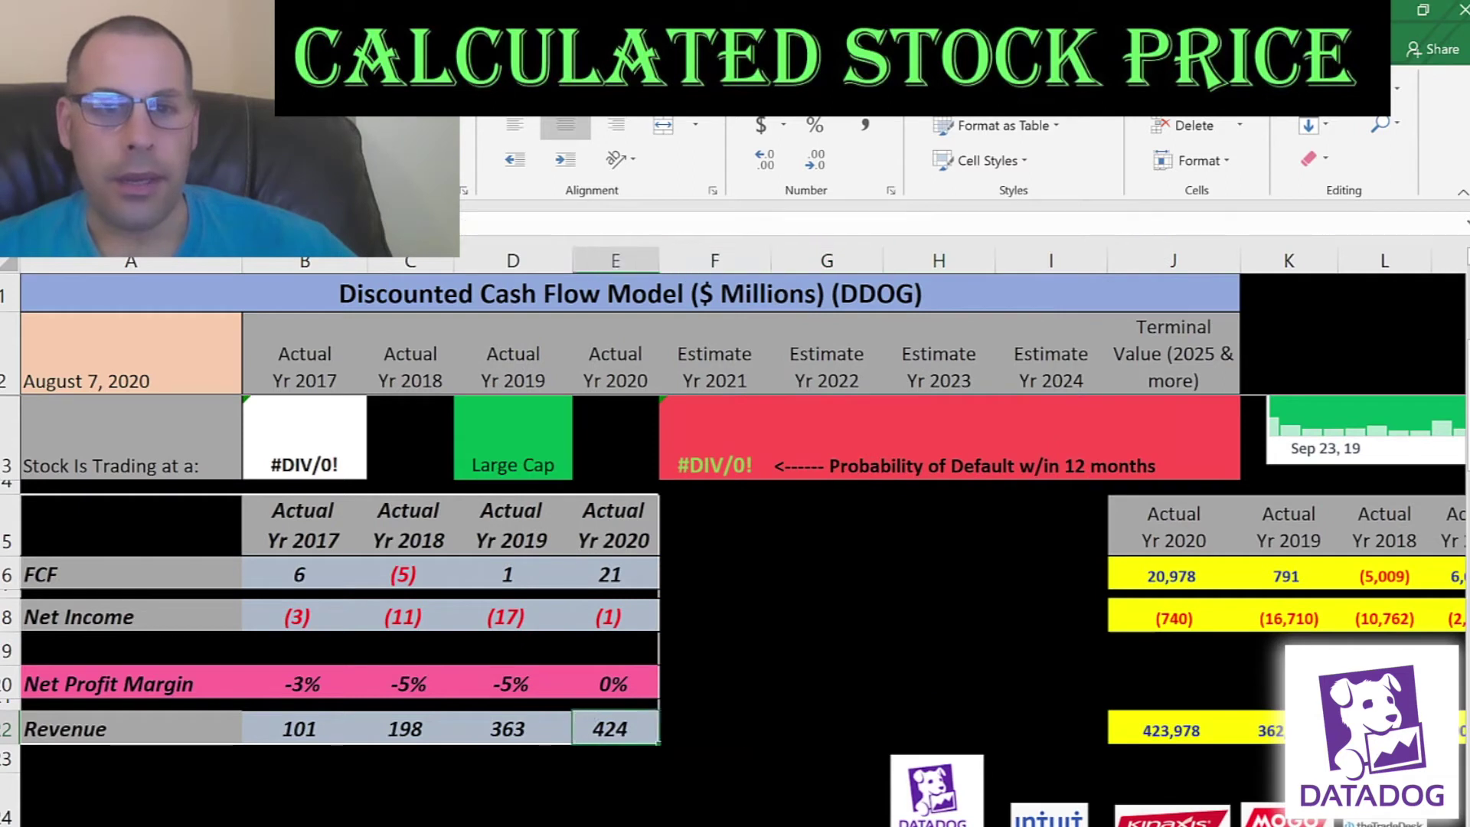
key("Right")
key("Right")
key("Right")
key("Right")
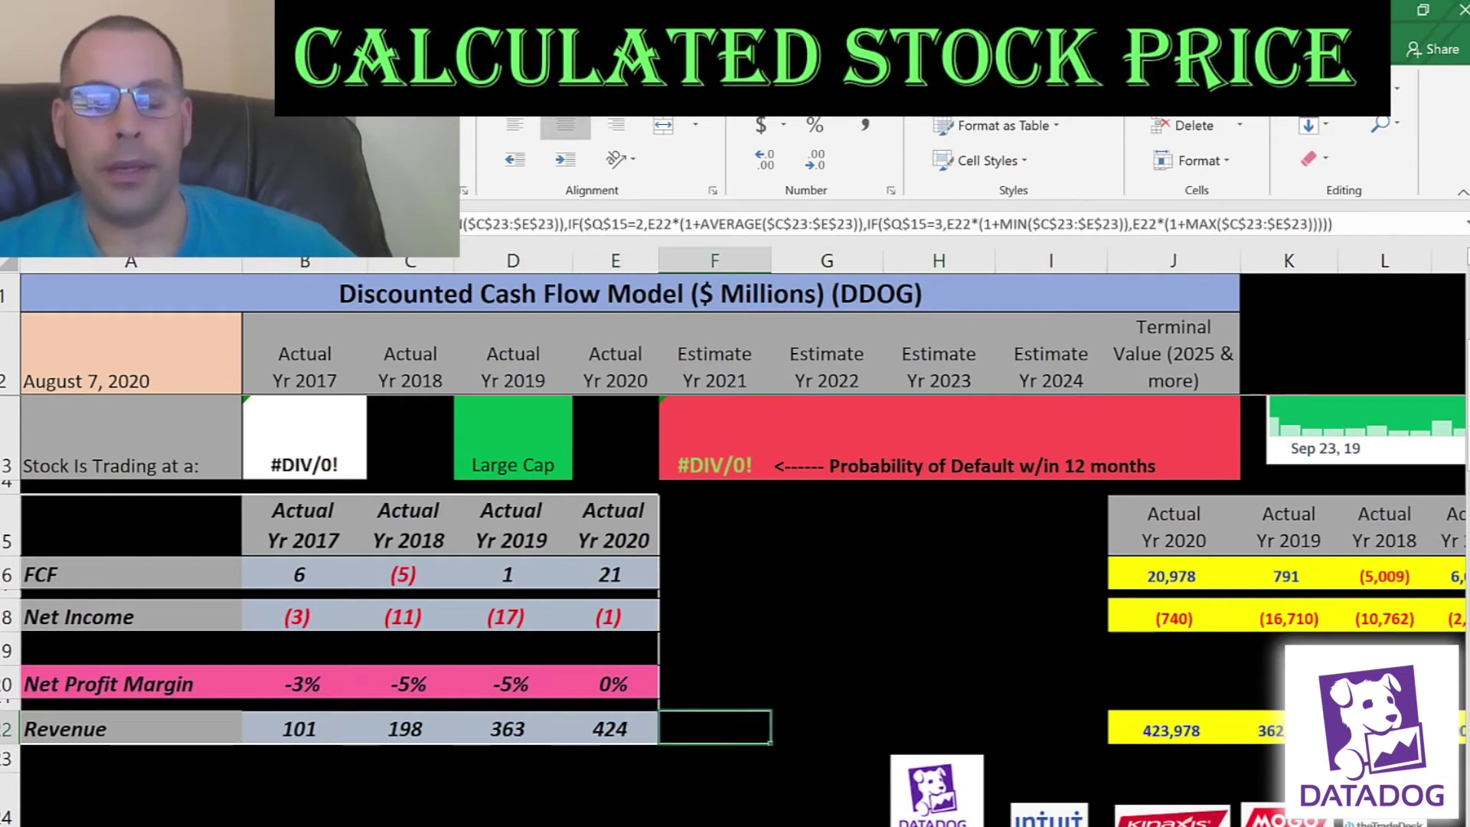
key("Left")
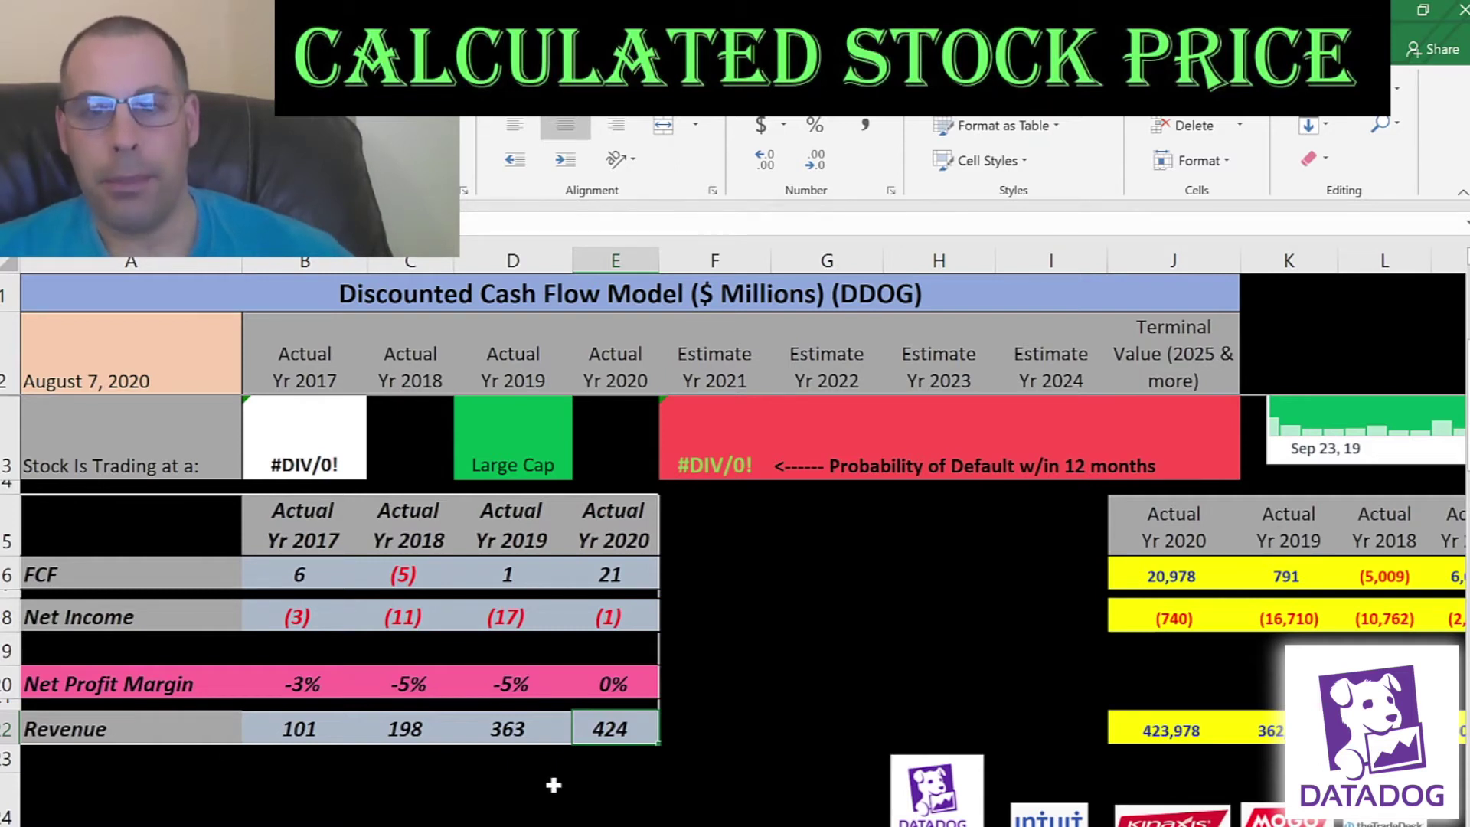
- Enter Datadog's beta from the Yahoo Finance summary into the DCF sheet's Beta cell B7
scroll(499, 683, "down", 1)
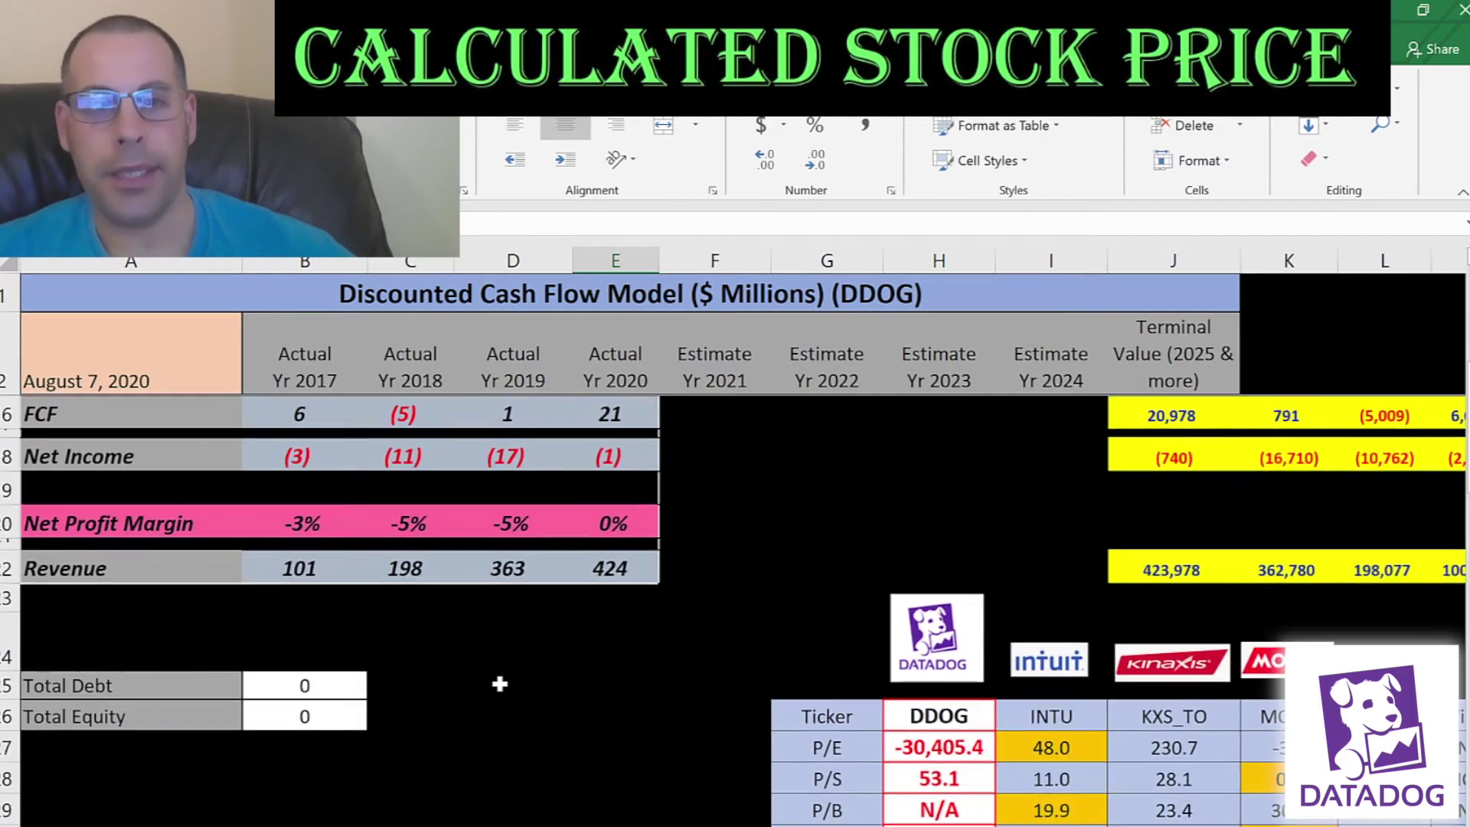
scroll(499, 683, "down", 2)
scroll(388, 706, "down", 1)
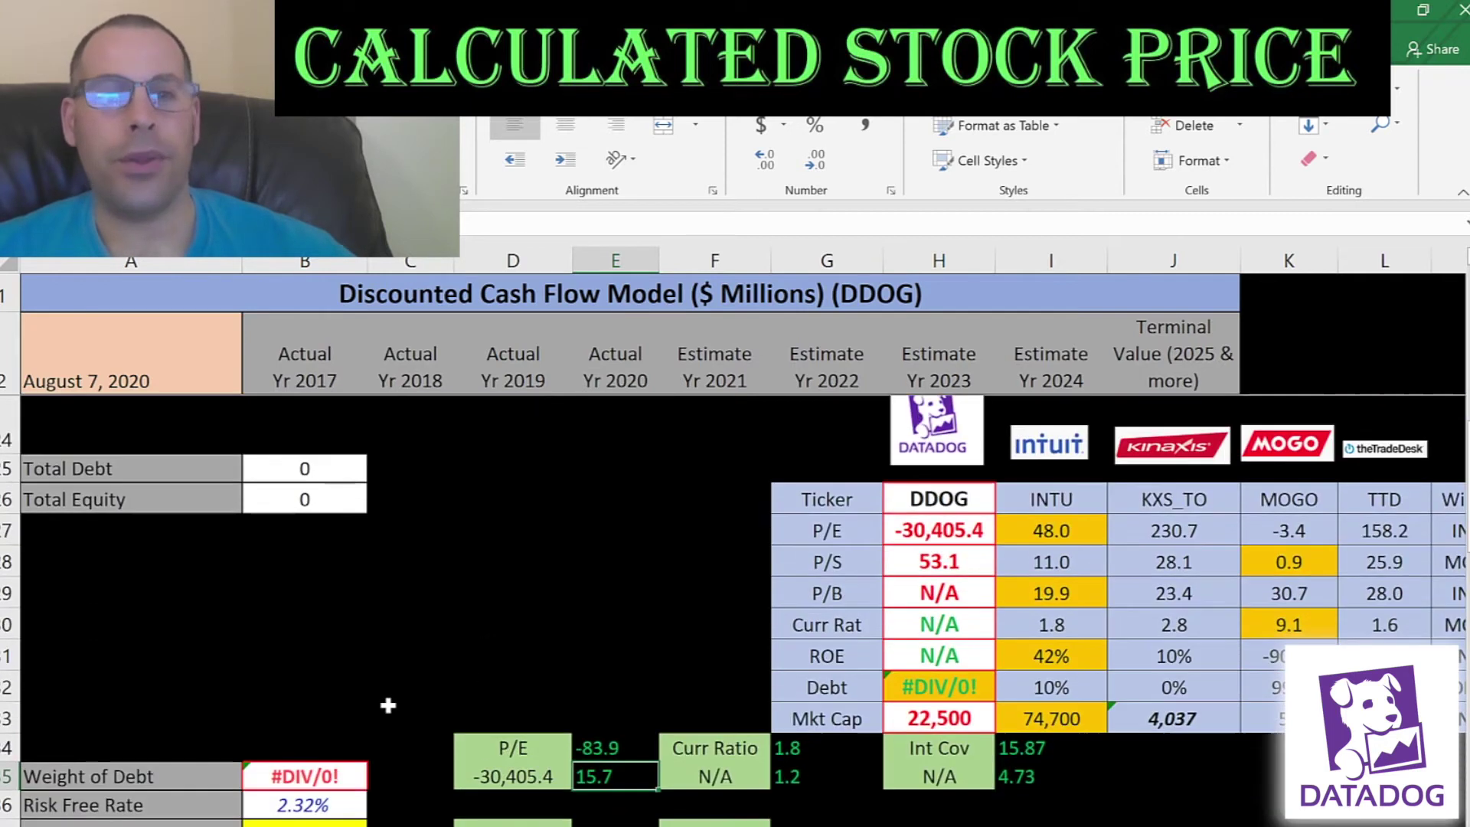
scroll(303, 699, "down", 3)
left_click(285, 537)
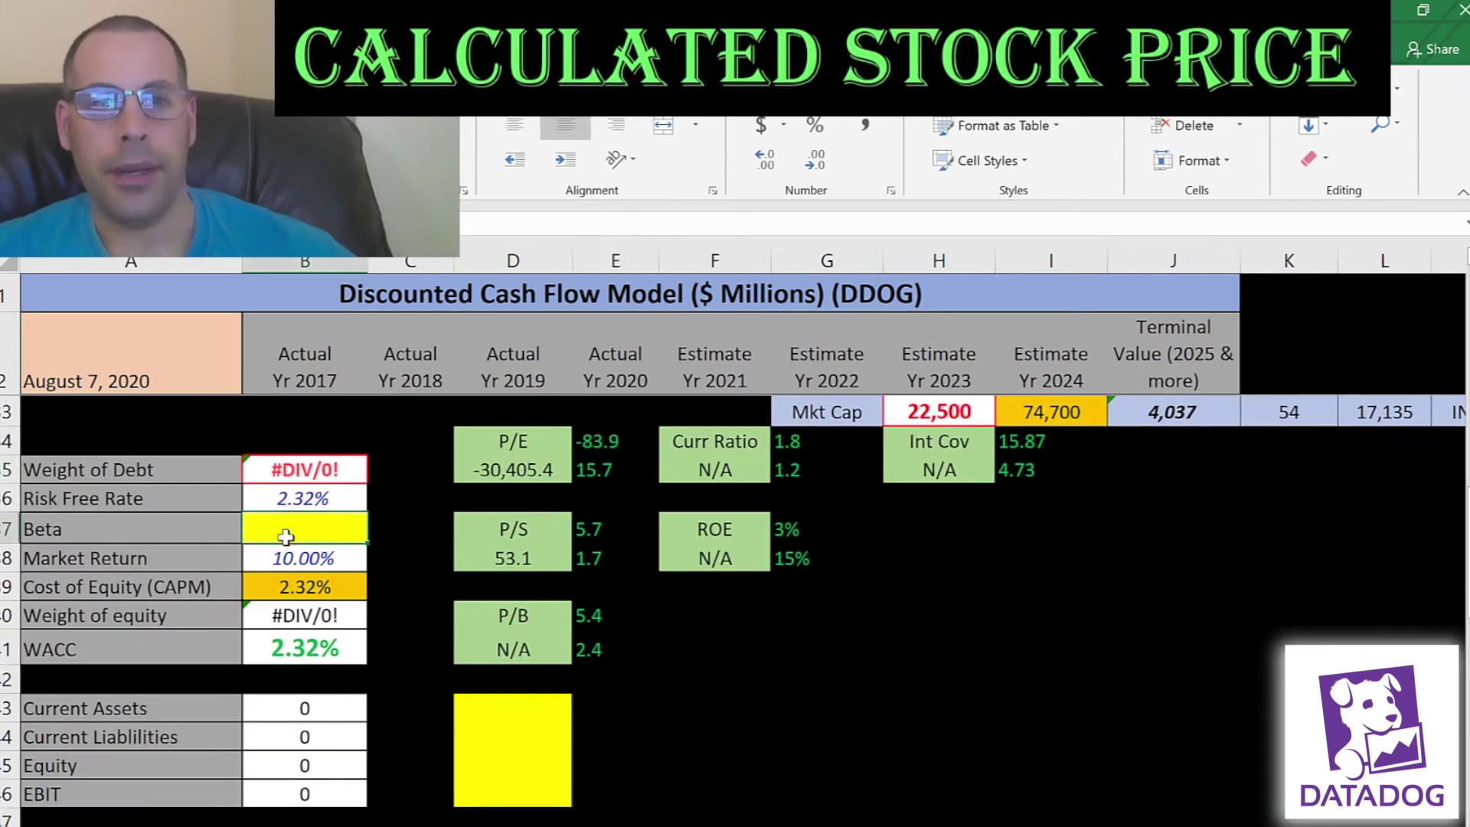
key("alt+Tab")
scroll(209, 416, "up", 2)
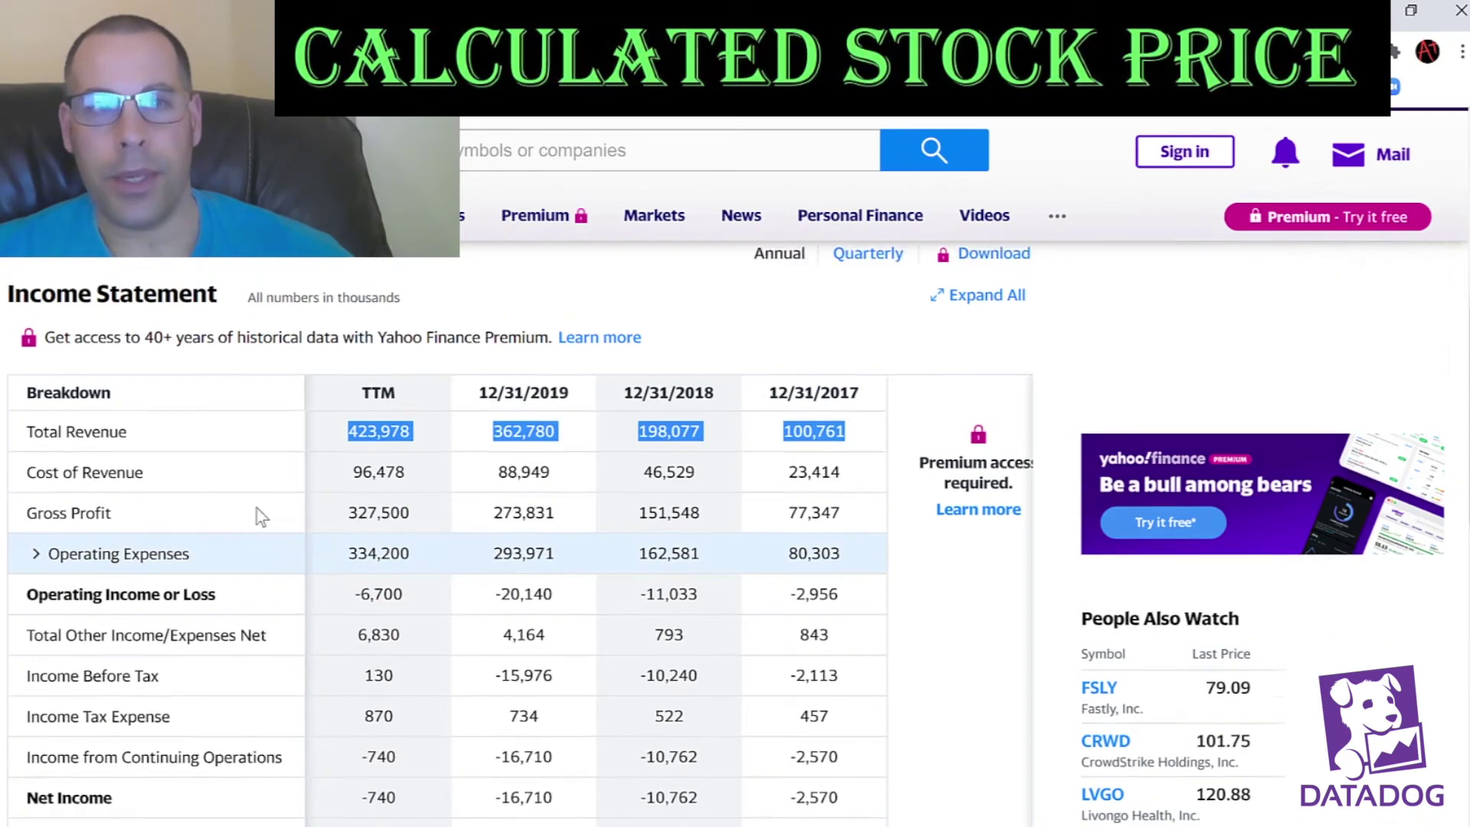
scroll(46, 459, "up", 3)
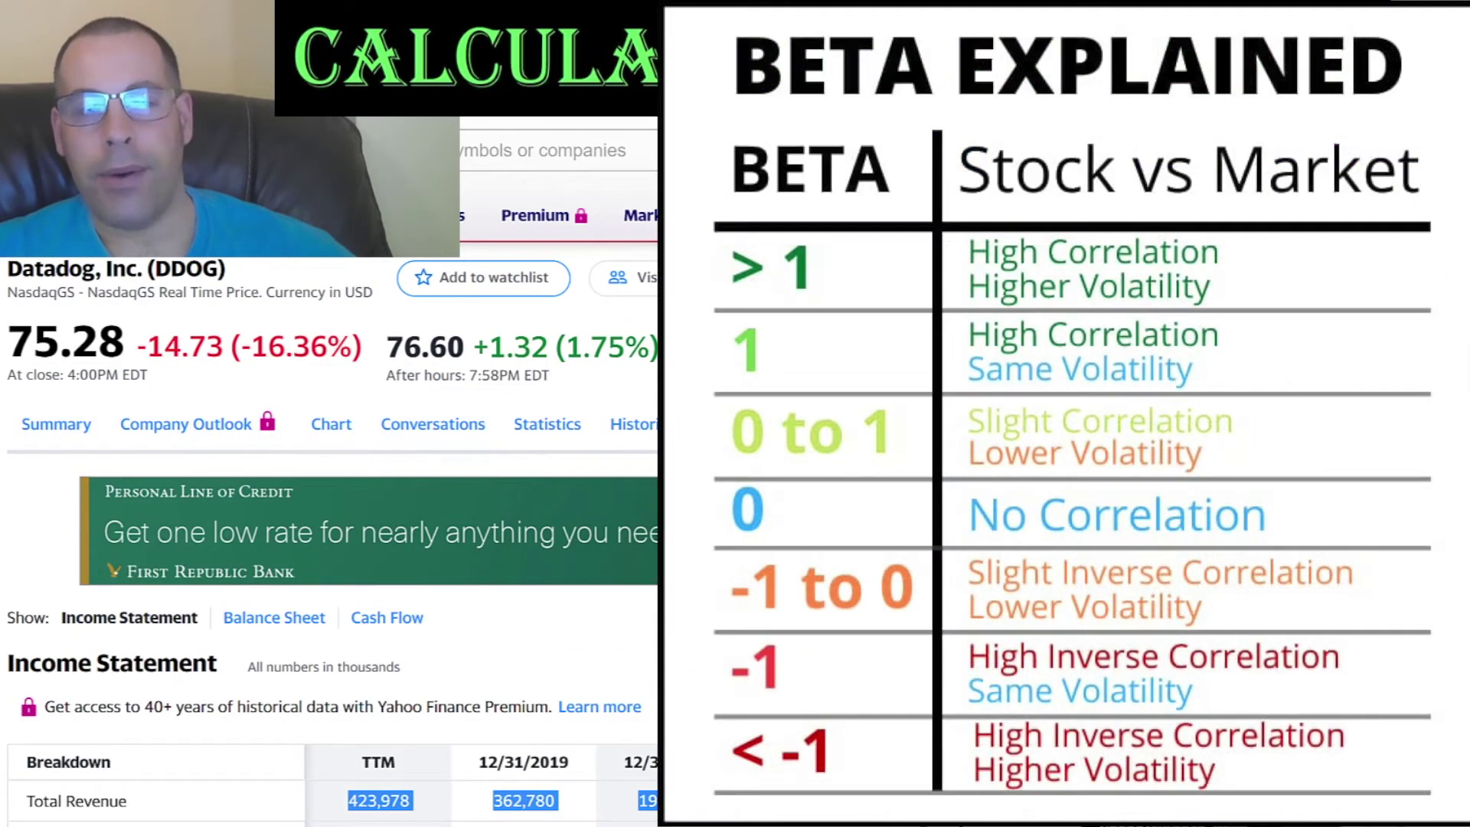
left_click(56, 424)
scroll(329, 536, "down", 7)
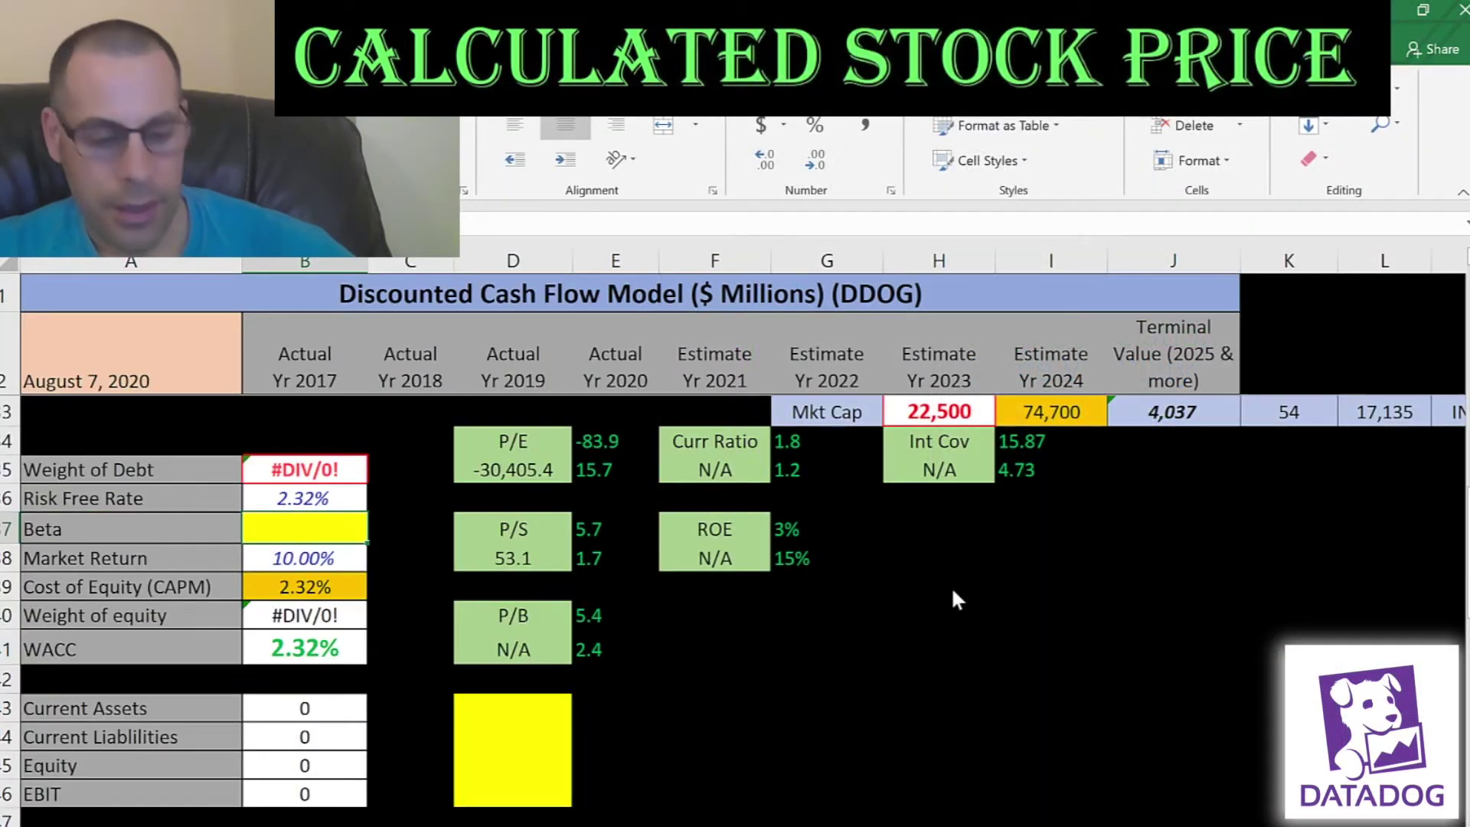
type("1")
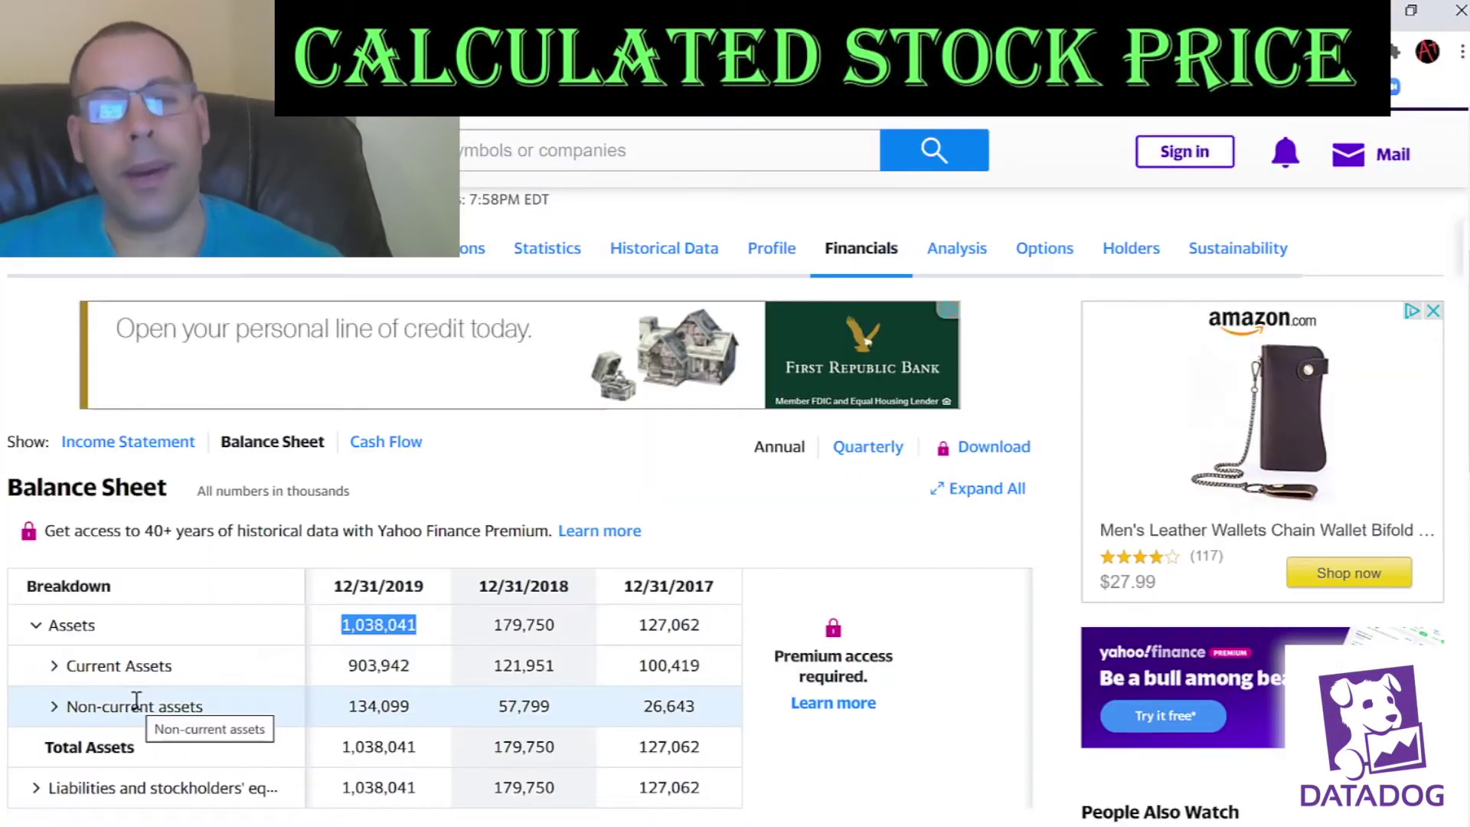
- Replace the Current Assets input 1,038,041 with Datadog's 2019 value 903,942
scroll(253, 426, "down", 3)
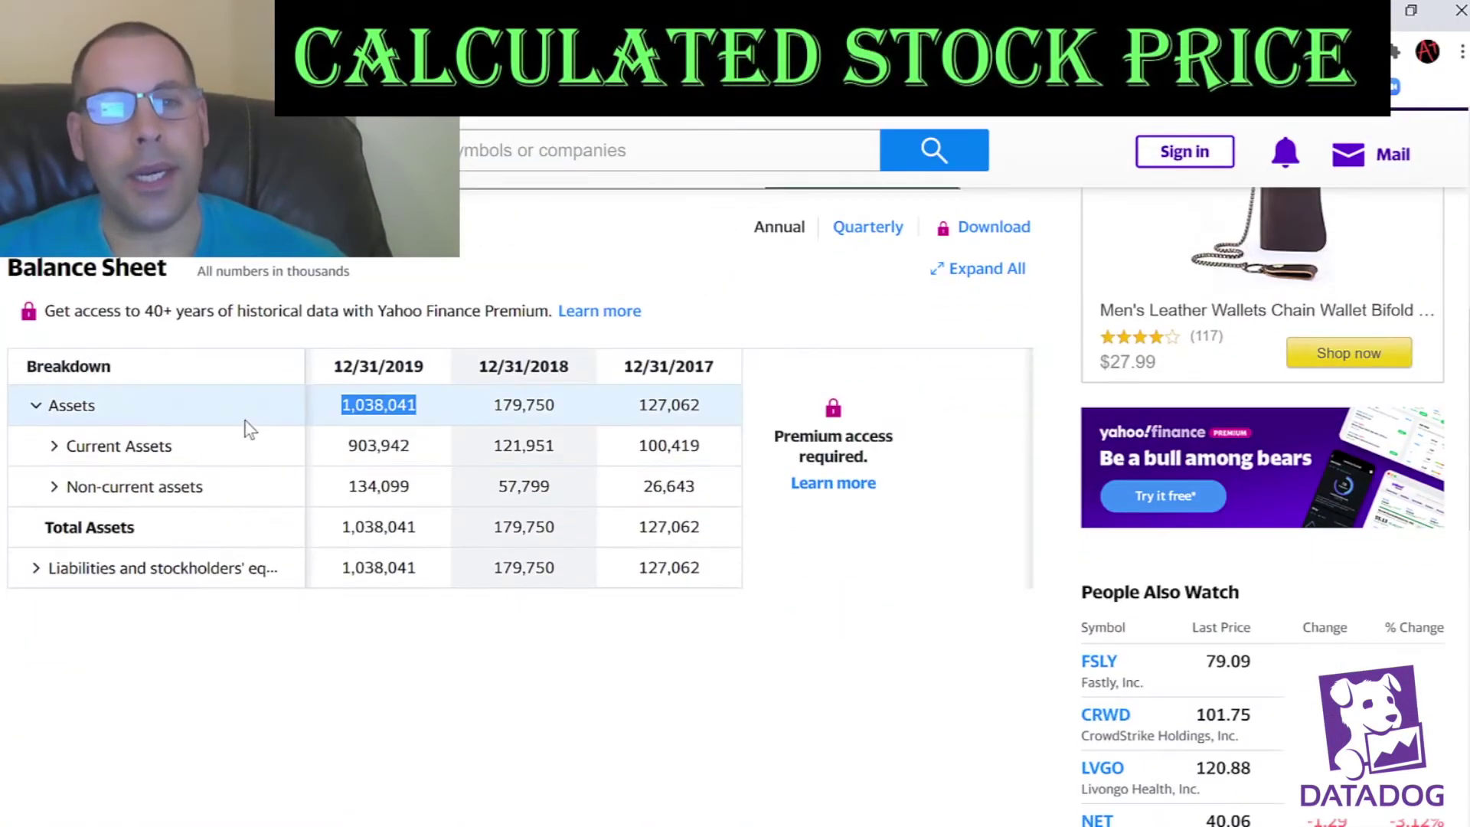
double_click(376, 449)
key("ctrl+c")
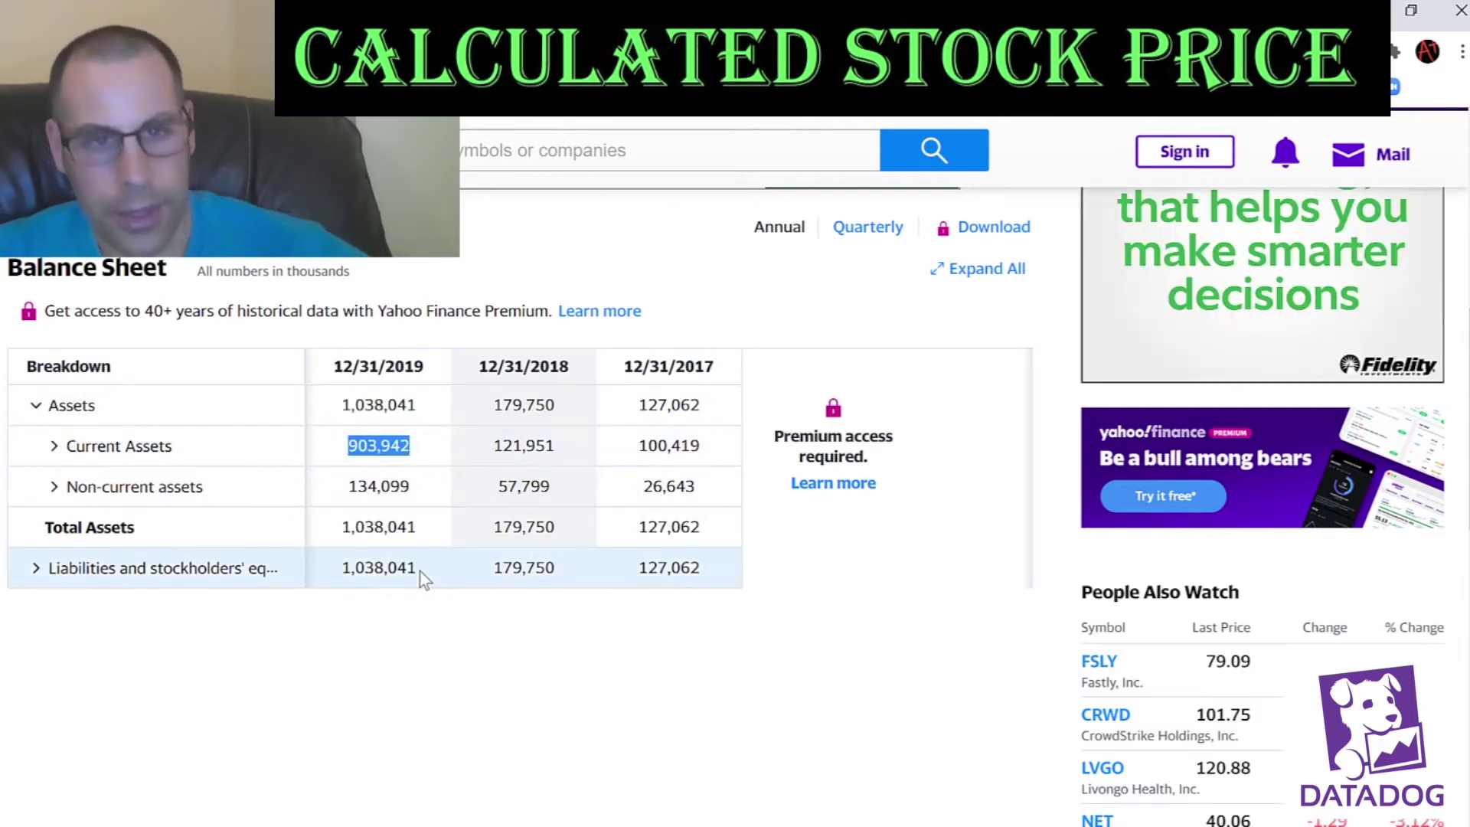
key("alt+Tab")
key("Up")
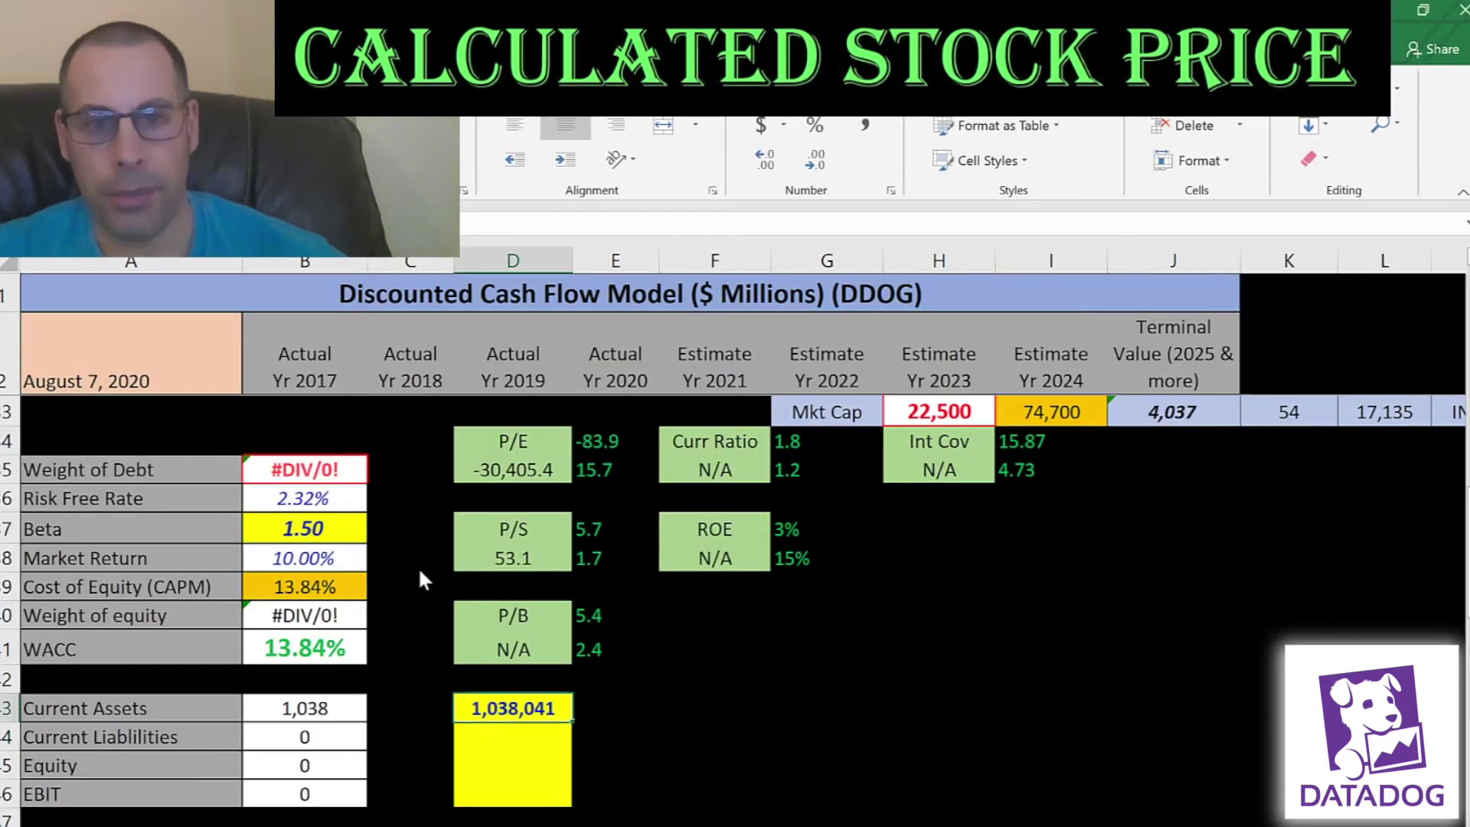
key("BackSpace")
key("ctrl+v")
key("Return")
- Expand the balance sheet liabilities and enter 2019 Current Liabilities 200,239 in D24
key("alt+Tab")
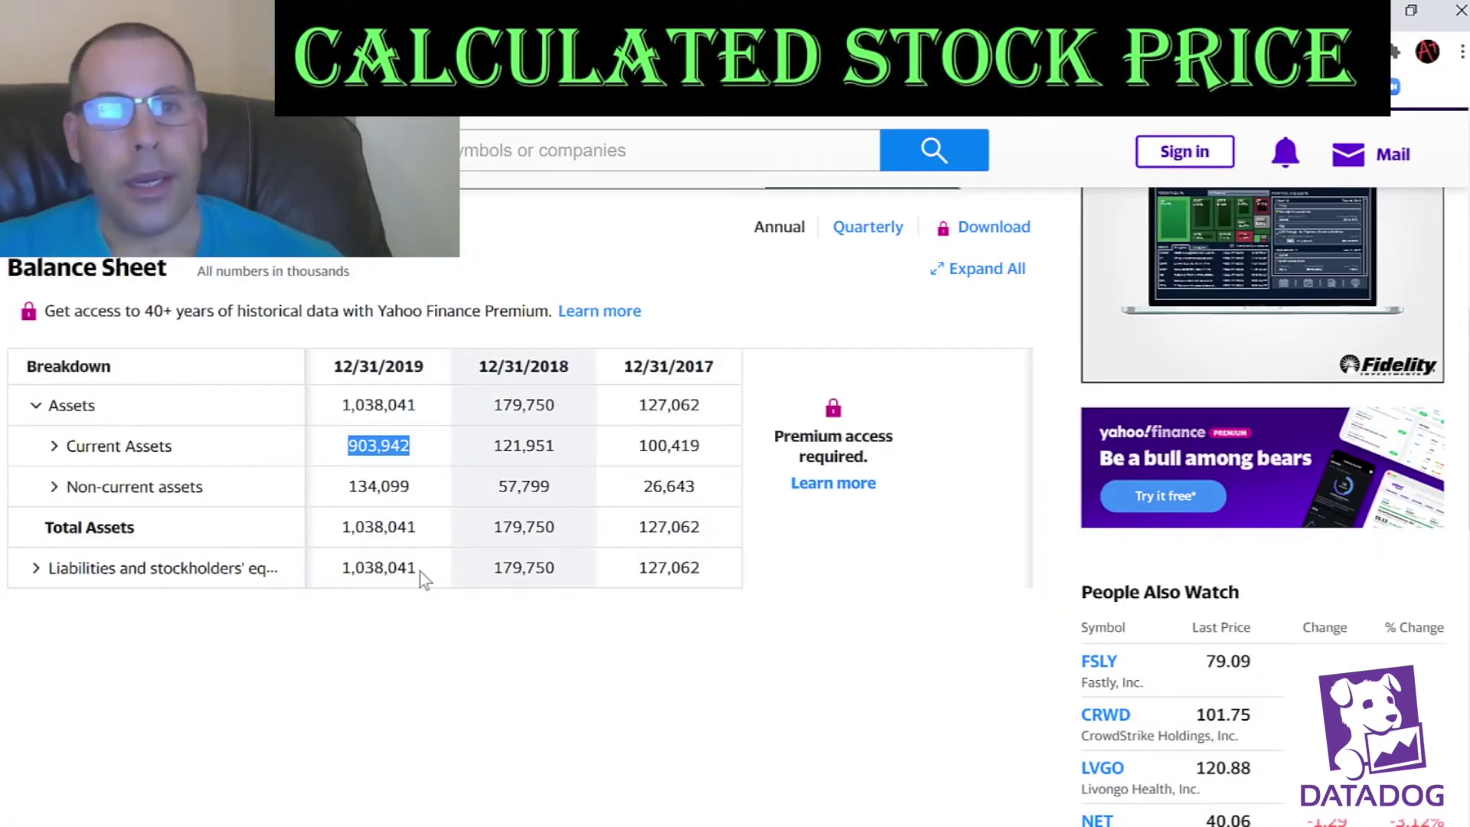
left_click(56, 447)
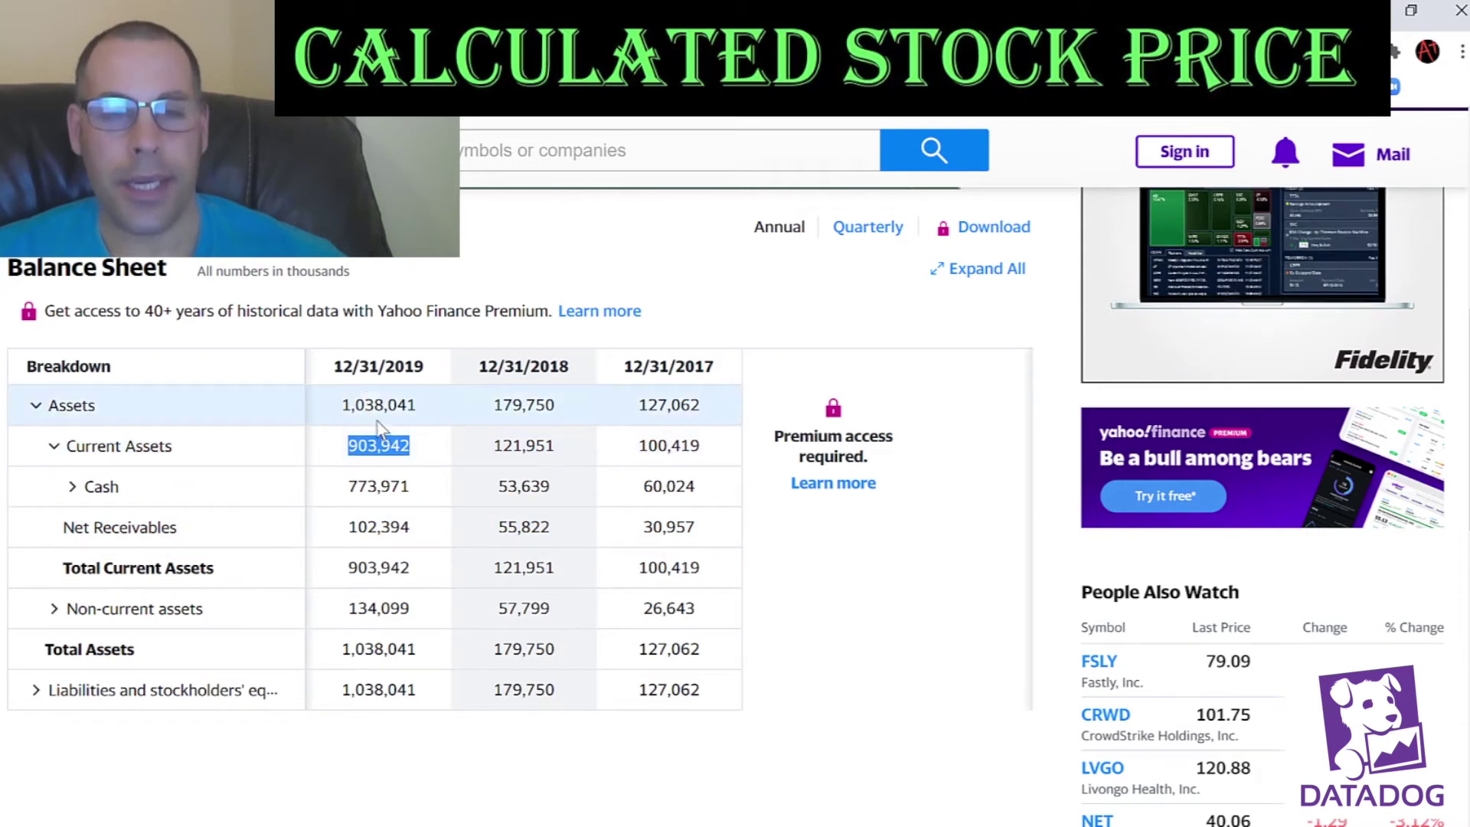
scroll(311, 355, "down", 3)
left_click(46, 475)
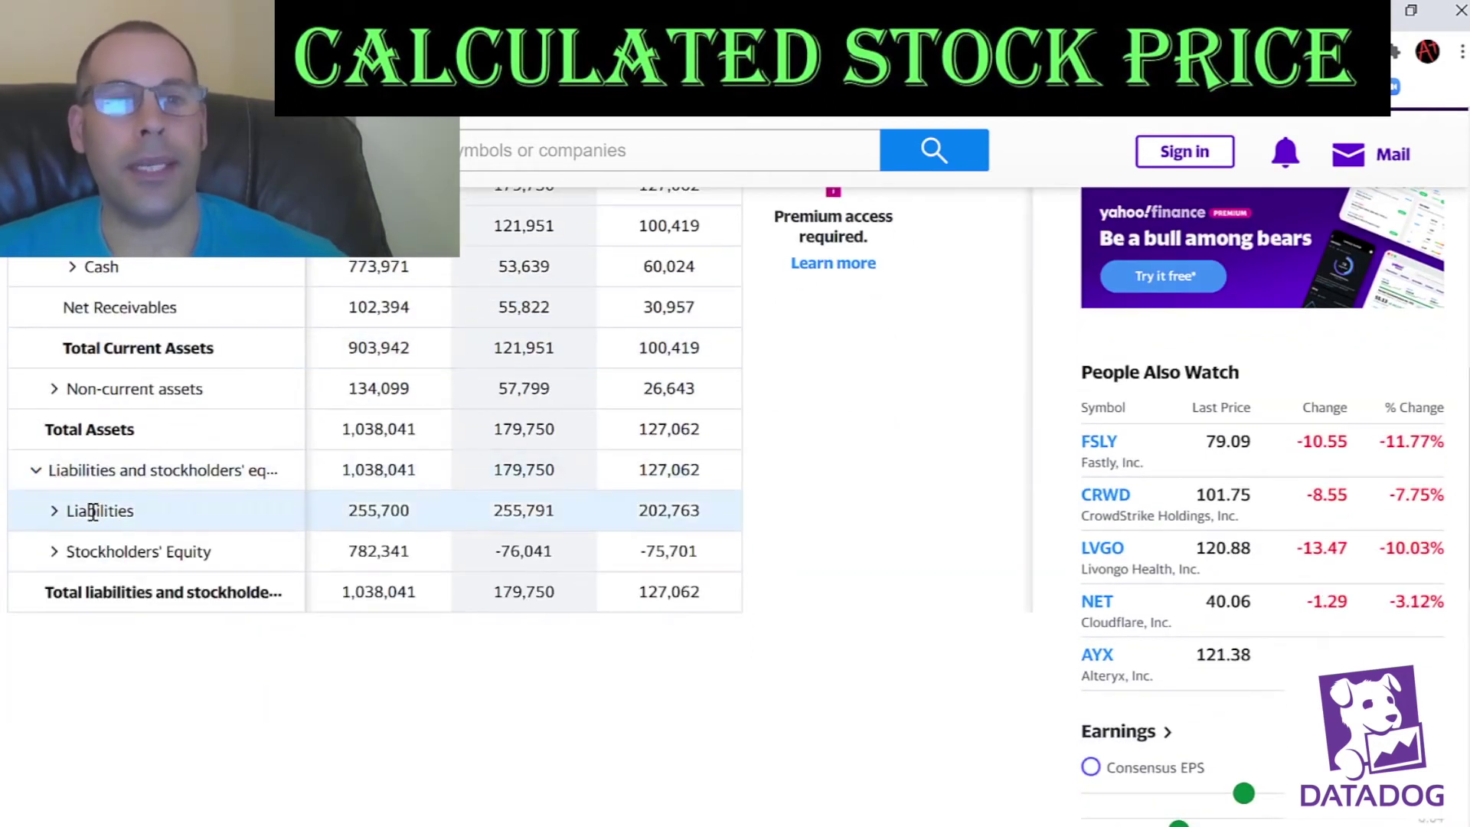
left_click(52, 516)
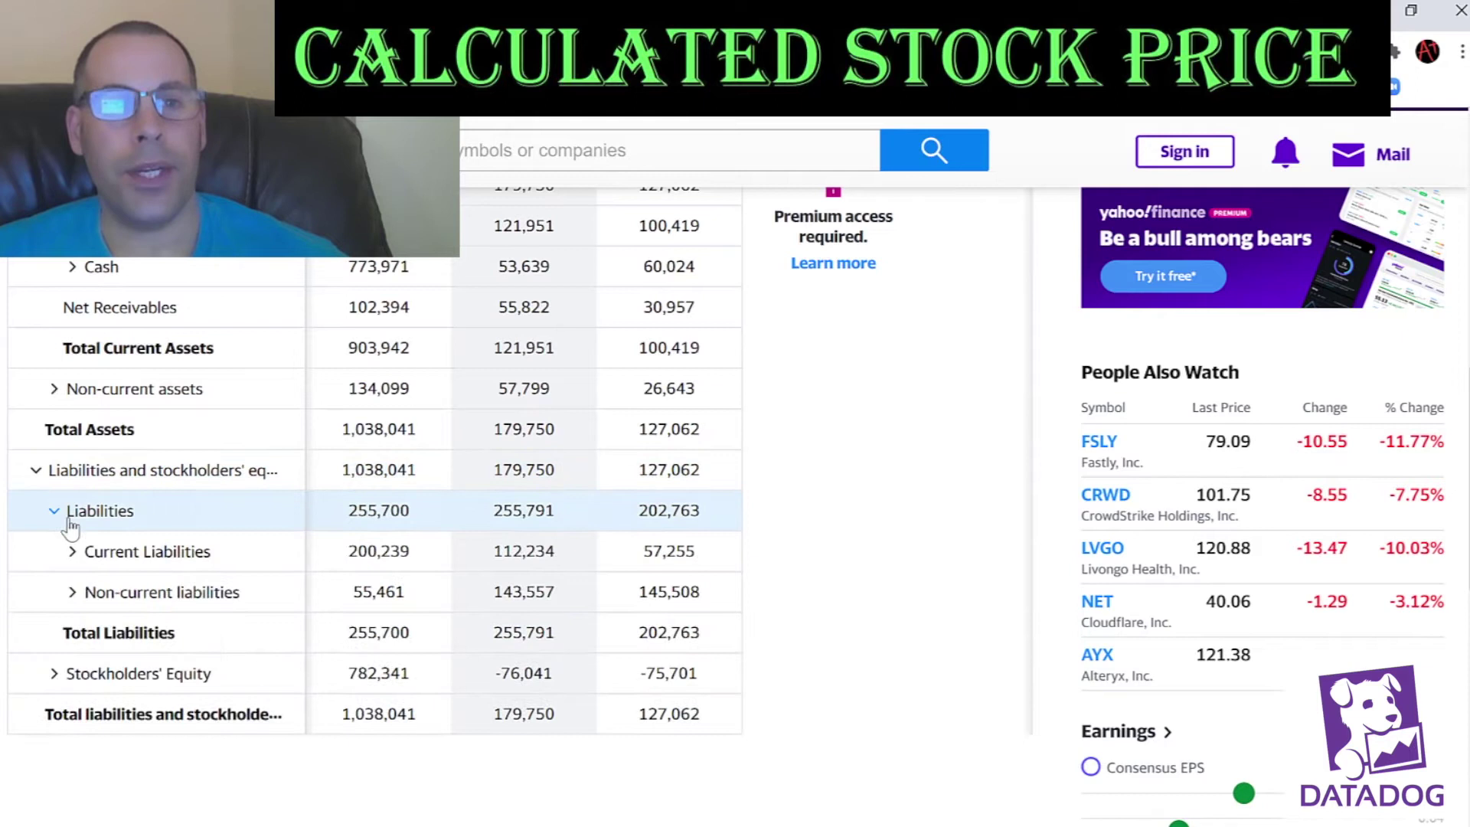
double_click(367, 550)
key("ctrl+c")
key("alt+Tab")
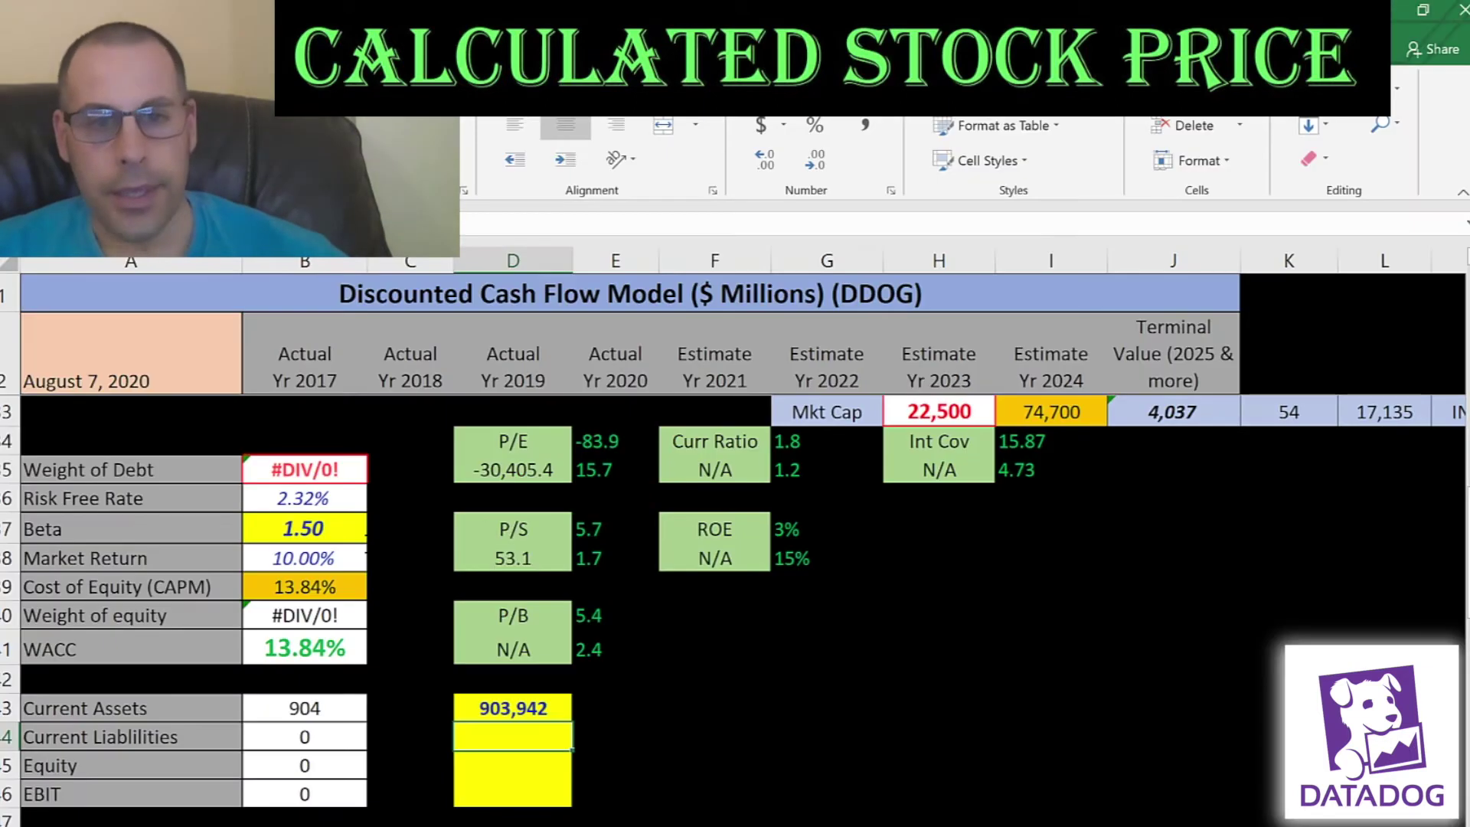
key("ctrl+v")
key("Return")
key("alt+Tab")
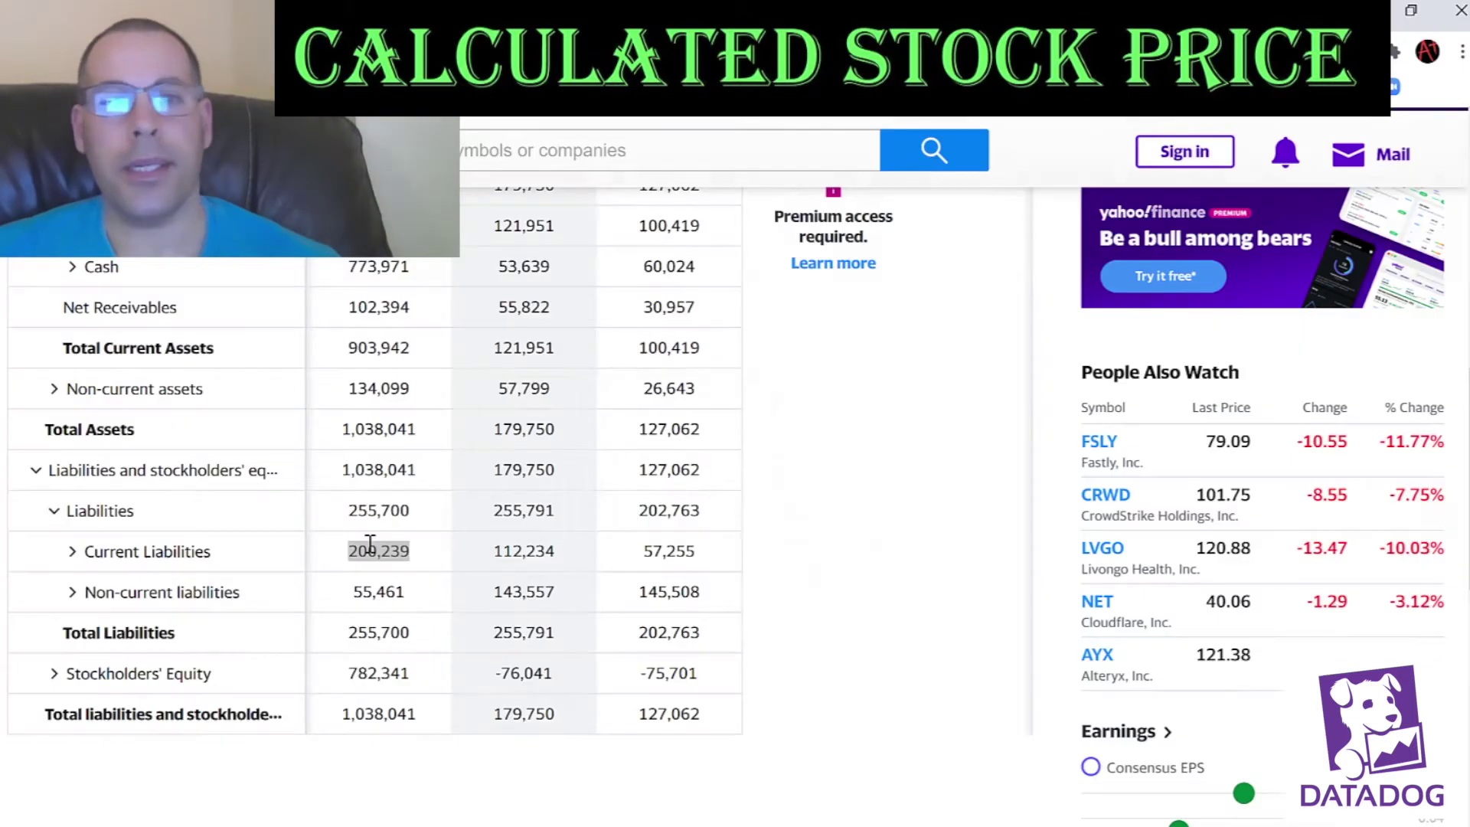
scroll(181, 518, "down", 2)
- Enter Datadog's 2019 Stockholders' Equity 782,341 as the Equity input in D25
left_click(72, 419)
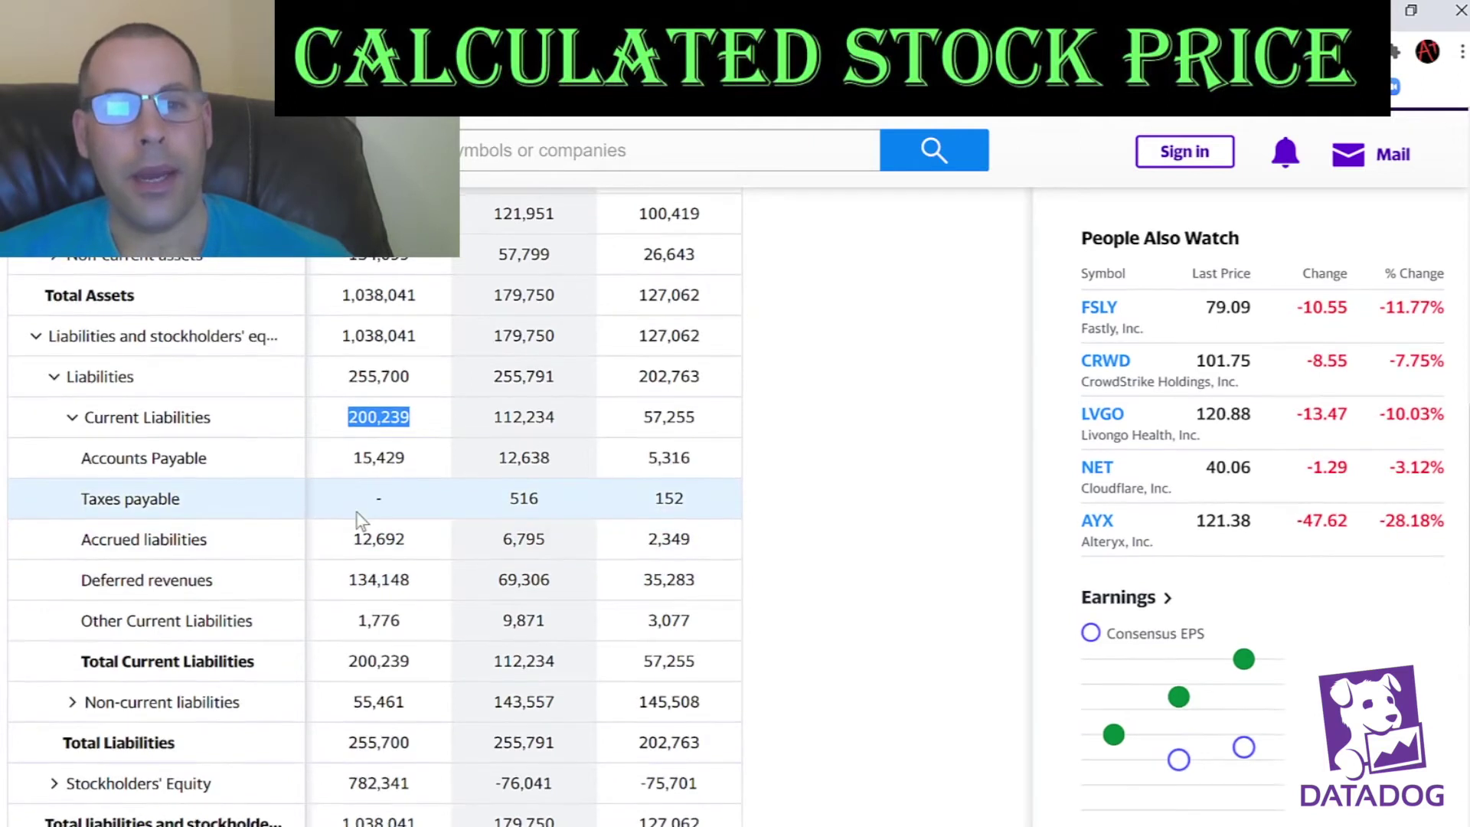
scroll(361, 519, "down", 3)
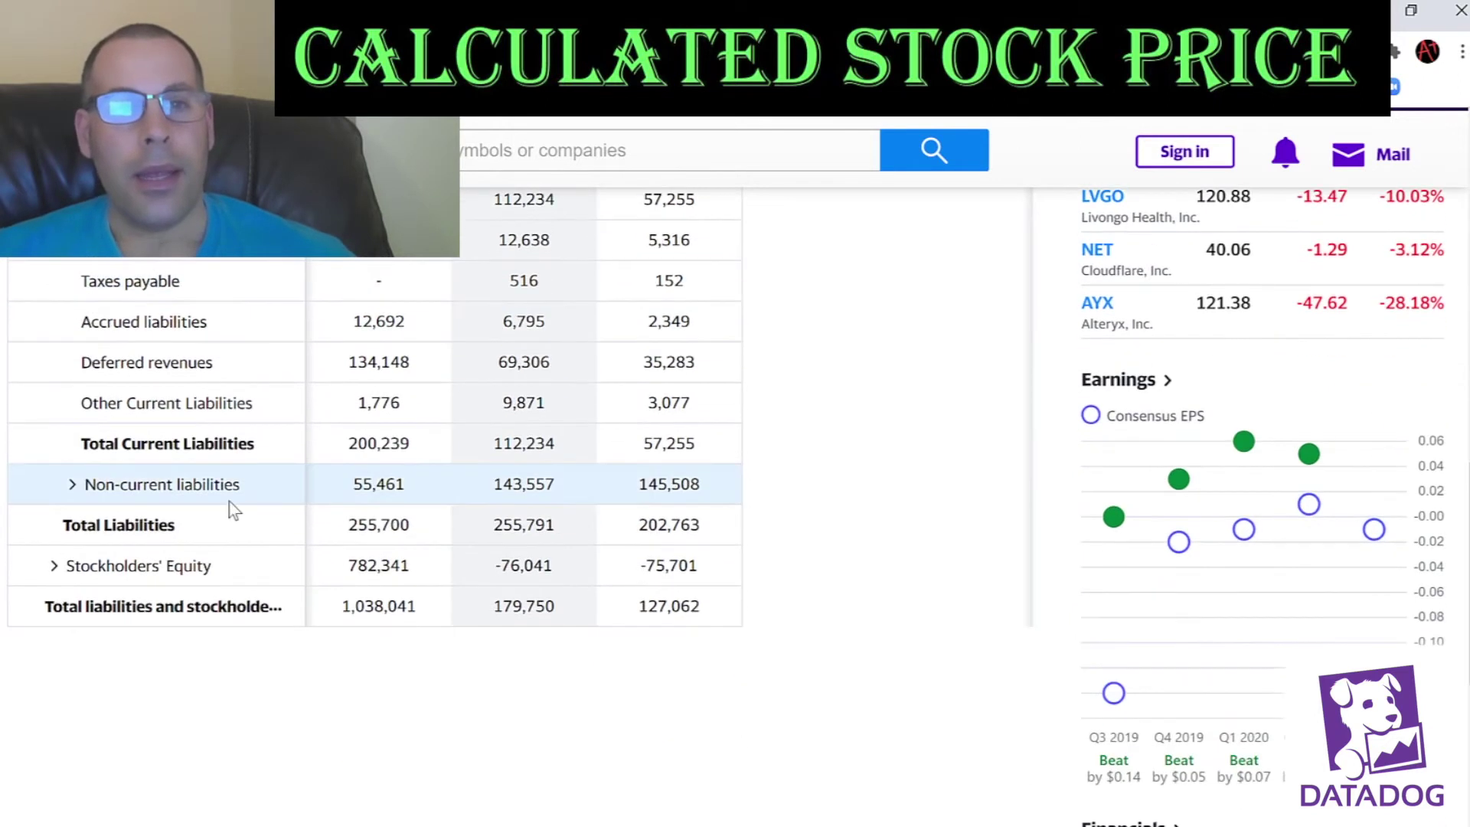
double_click(376, 567)
key("ctrl+c")
key("alt+Tab")
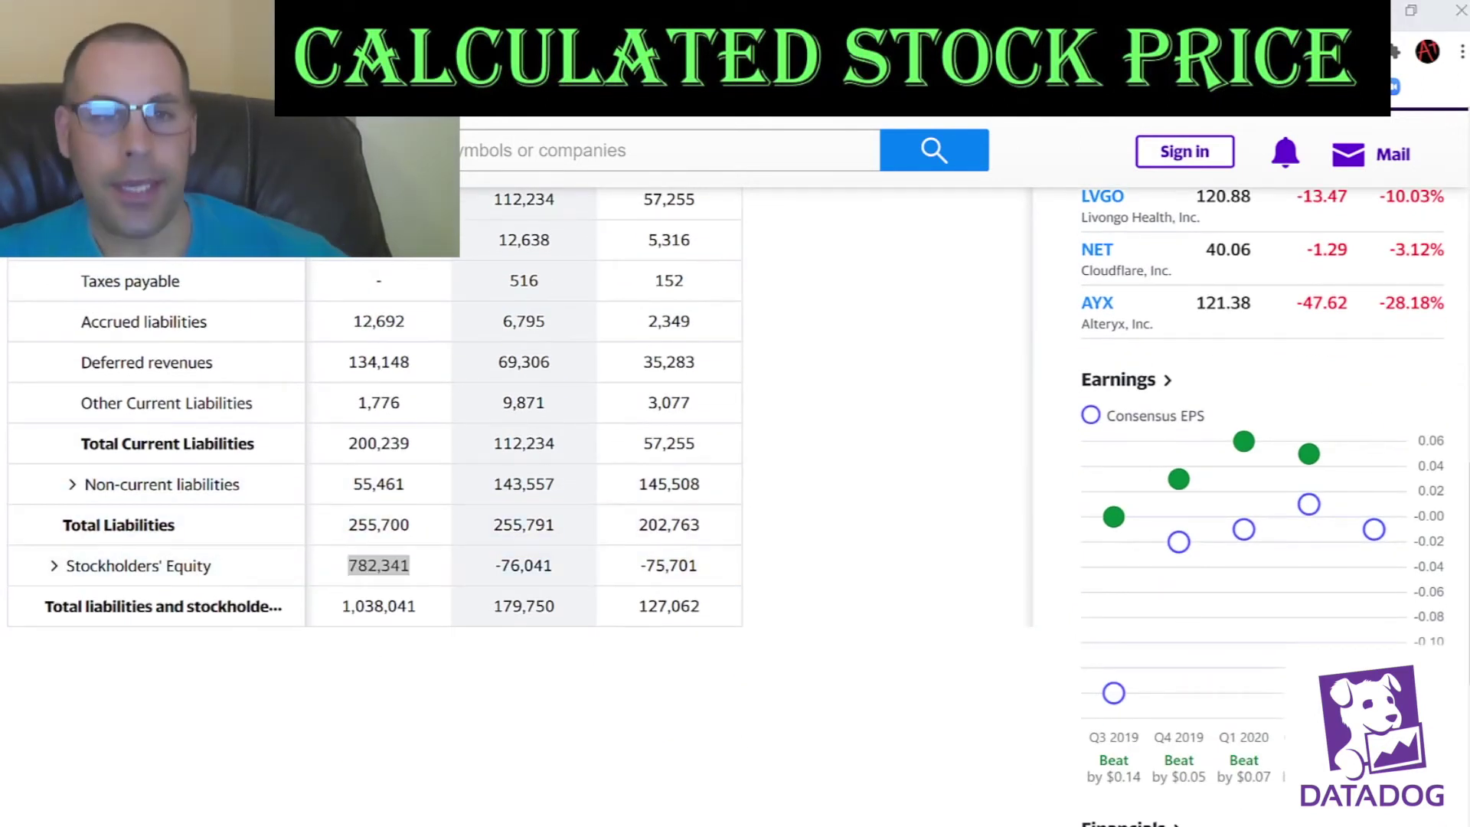
key("ctrl+v")
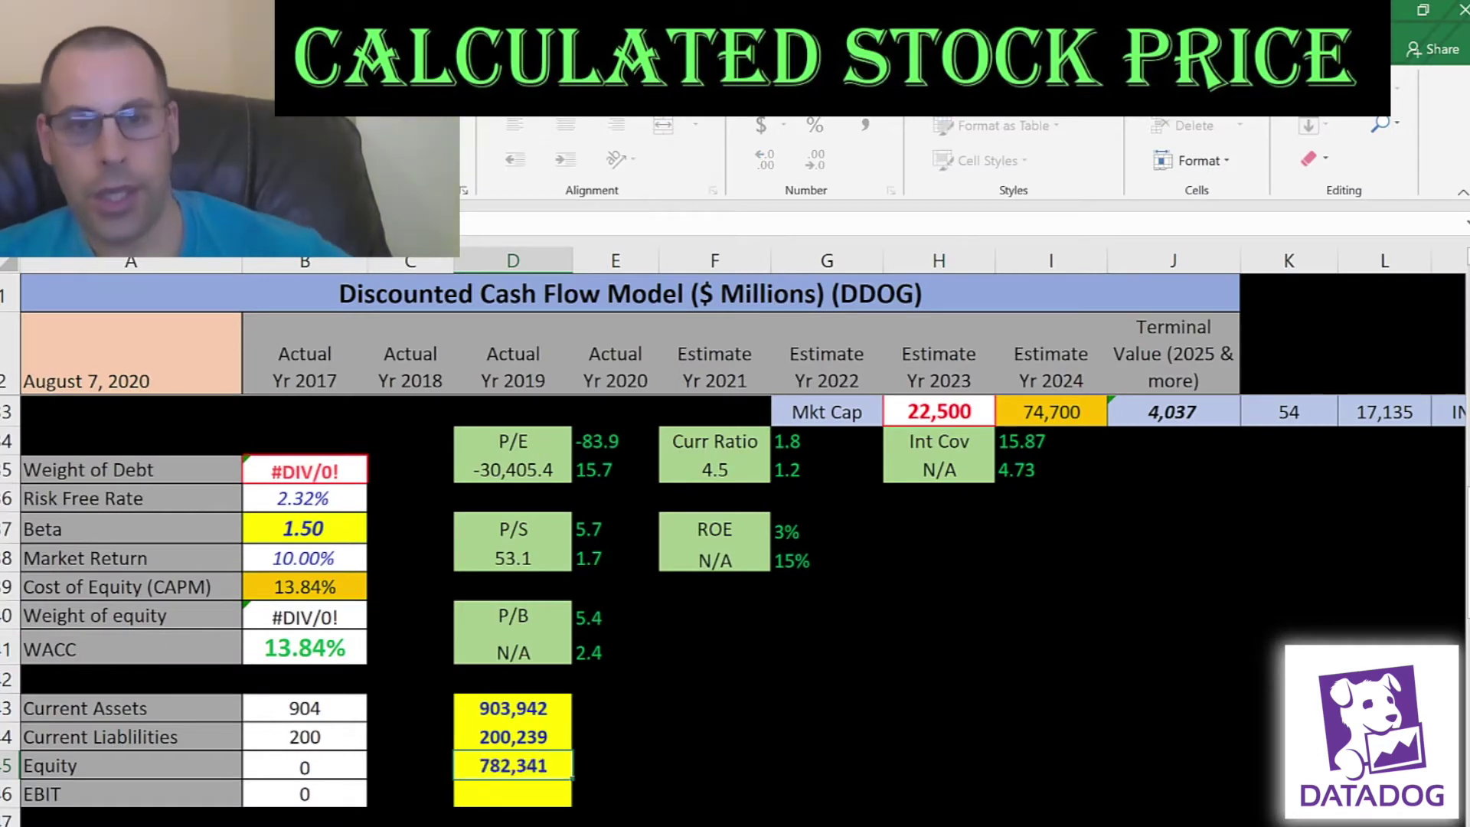
key("Return")
key("alt+Tab")
scroll(46, 487, "down", 1)
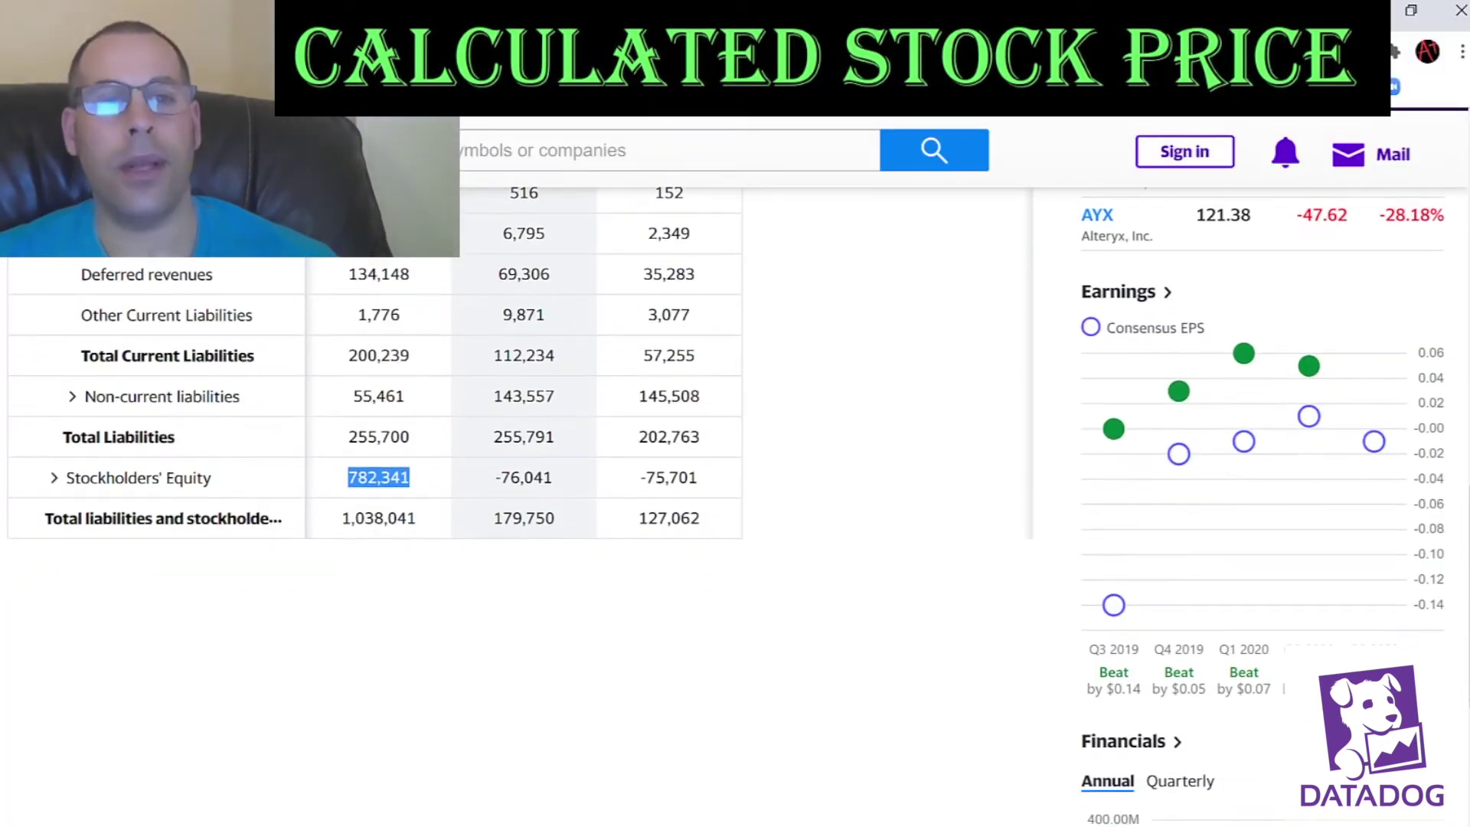
left_click(53, 480)
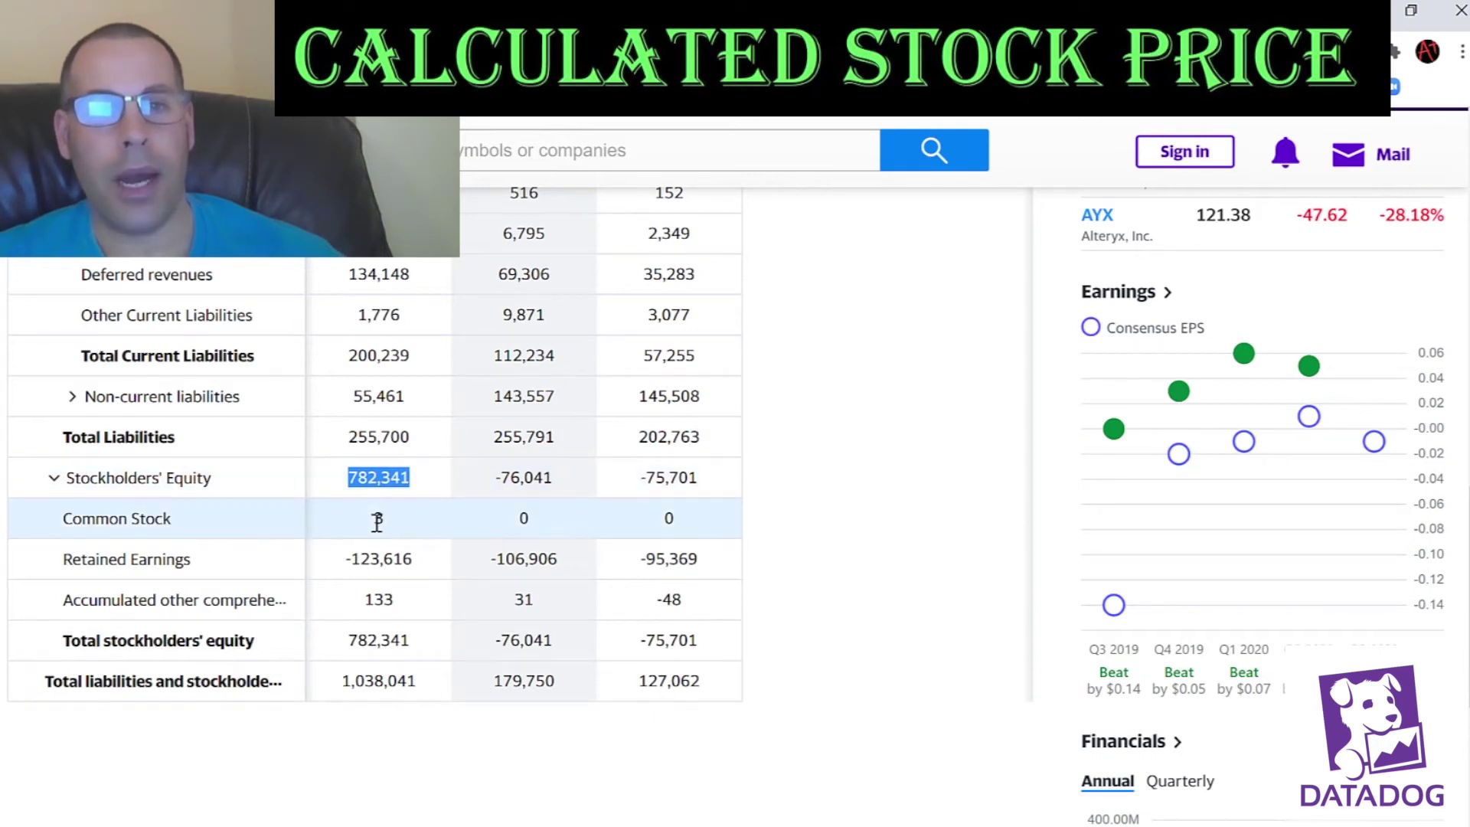
scroll(356, 548, "up", 3)
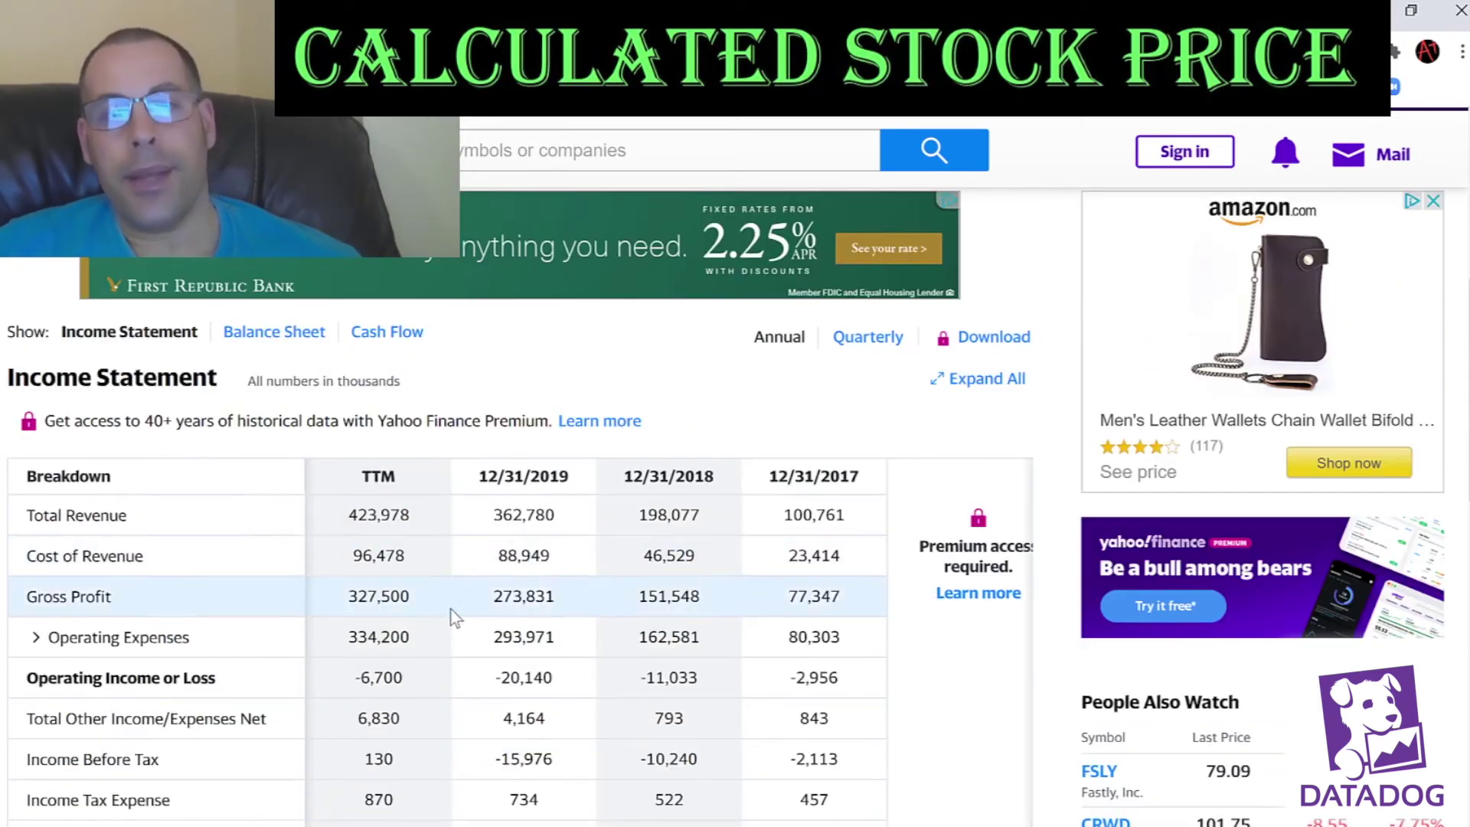
- Enter Datadog's 2019 operating loss -20,140 as the EBIT input in D26
double_click(504, 685)
key("ctrl+c")
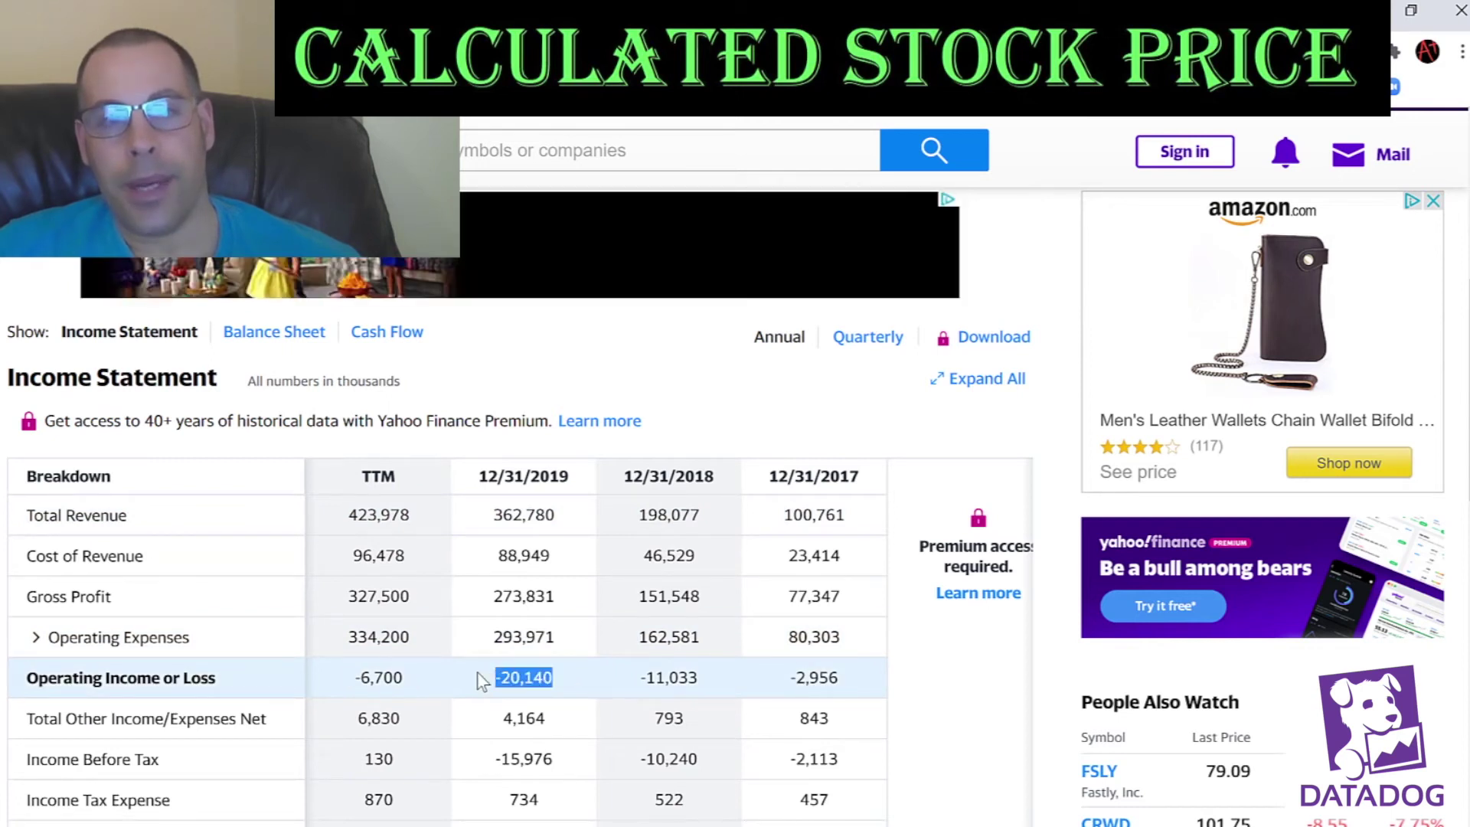
key("alt+Tab")
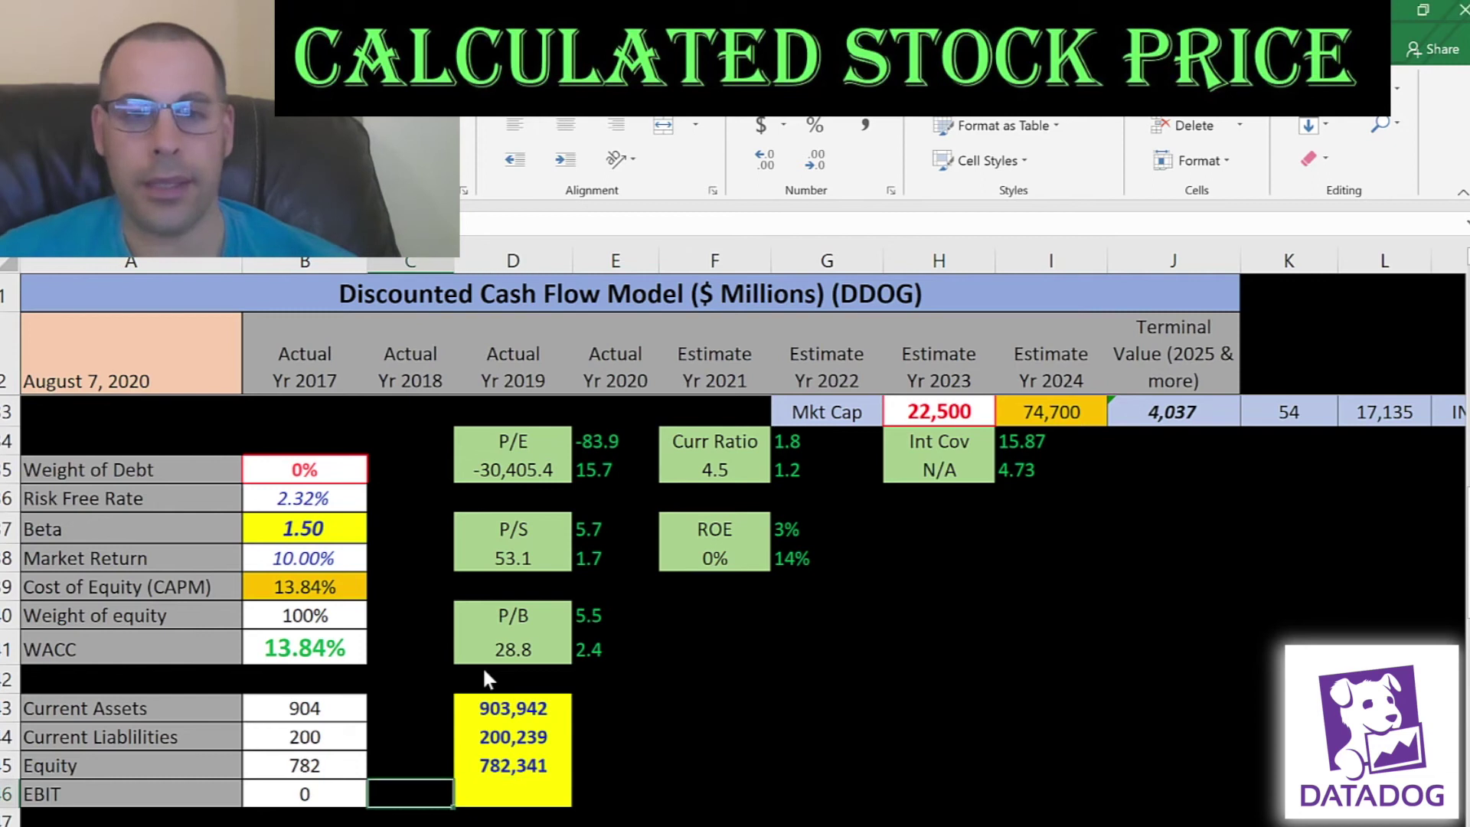
key("Right")
key("F2")
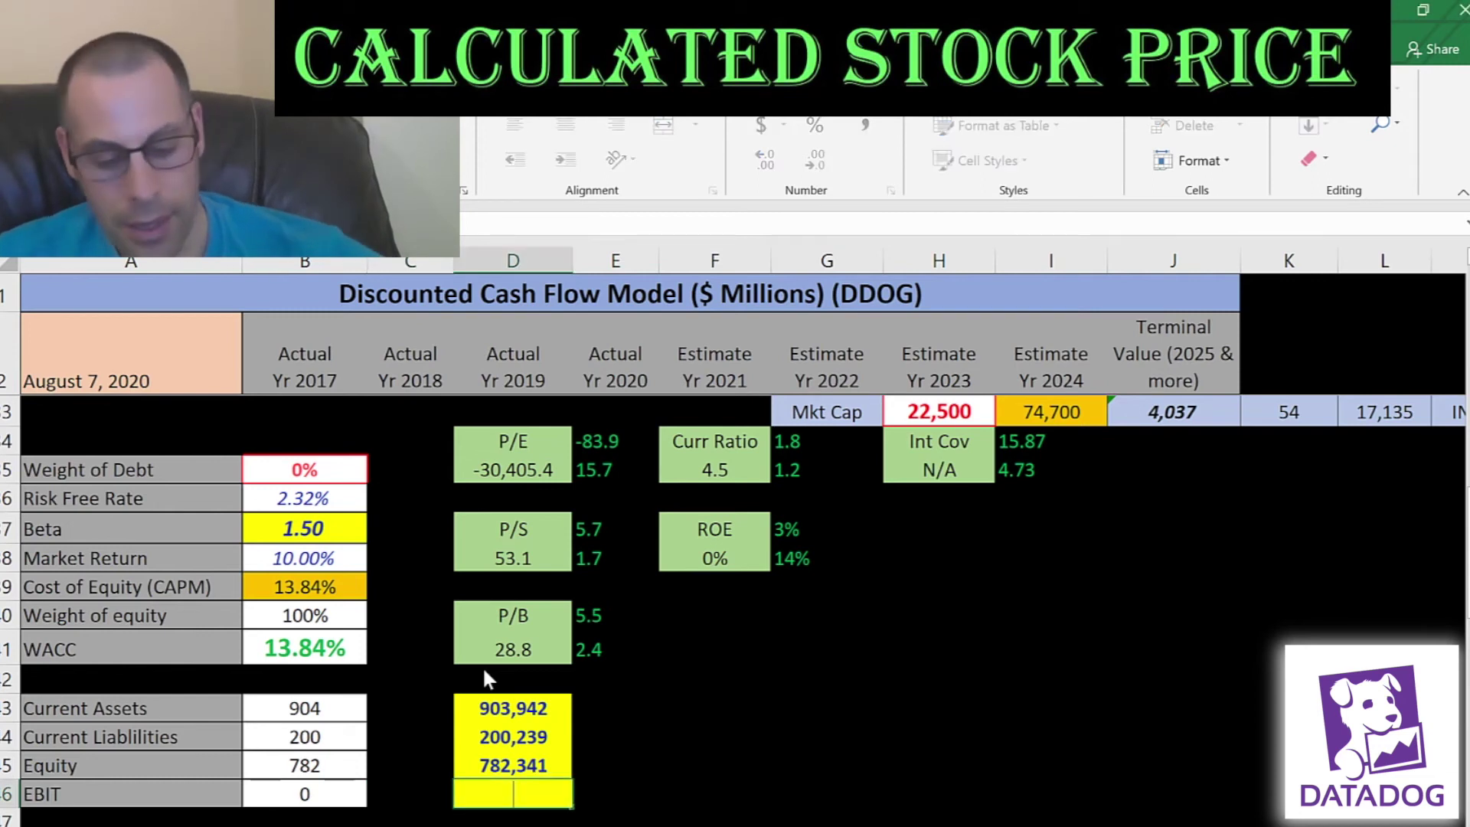
key("ctrl+v")
key("Return")
- Inspect the Cost of Equity, Weight of equity and WACC cells, confirming WACC stays 13.84%
key("Left")
key("Left")
key("Up")
key("Up")
key("Up")
key("Up")
key("Up")
key("Up")
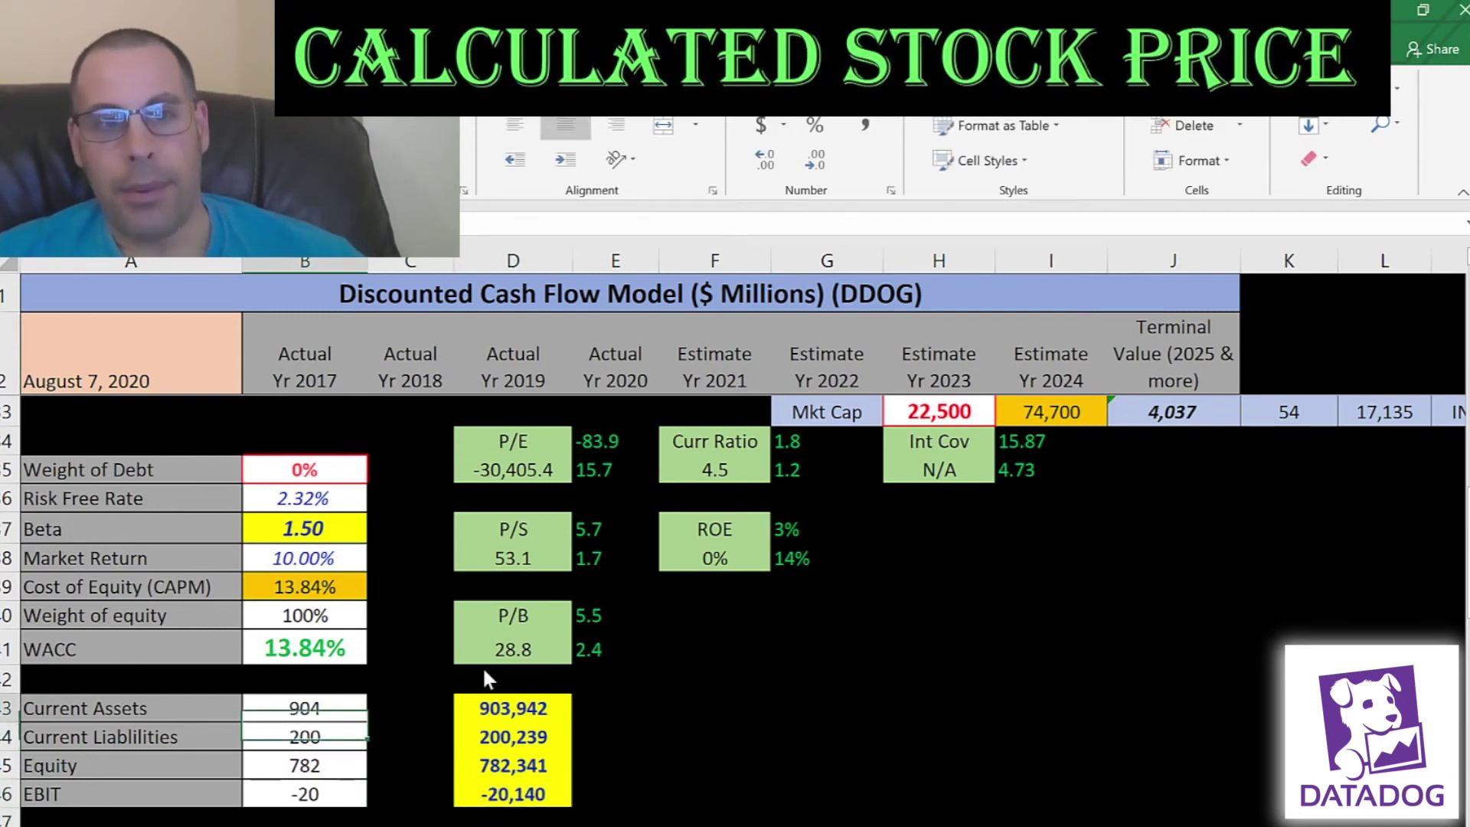
key("Up")
key("Up")
key("Down")
key("Down")
key("Up")
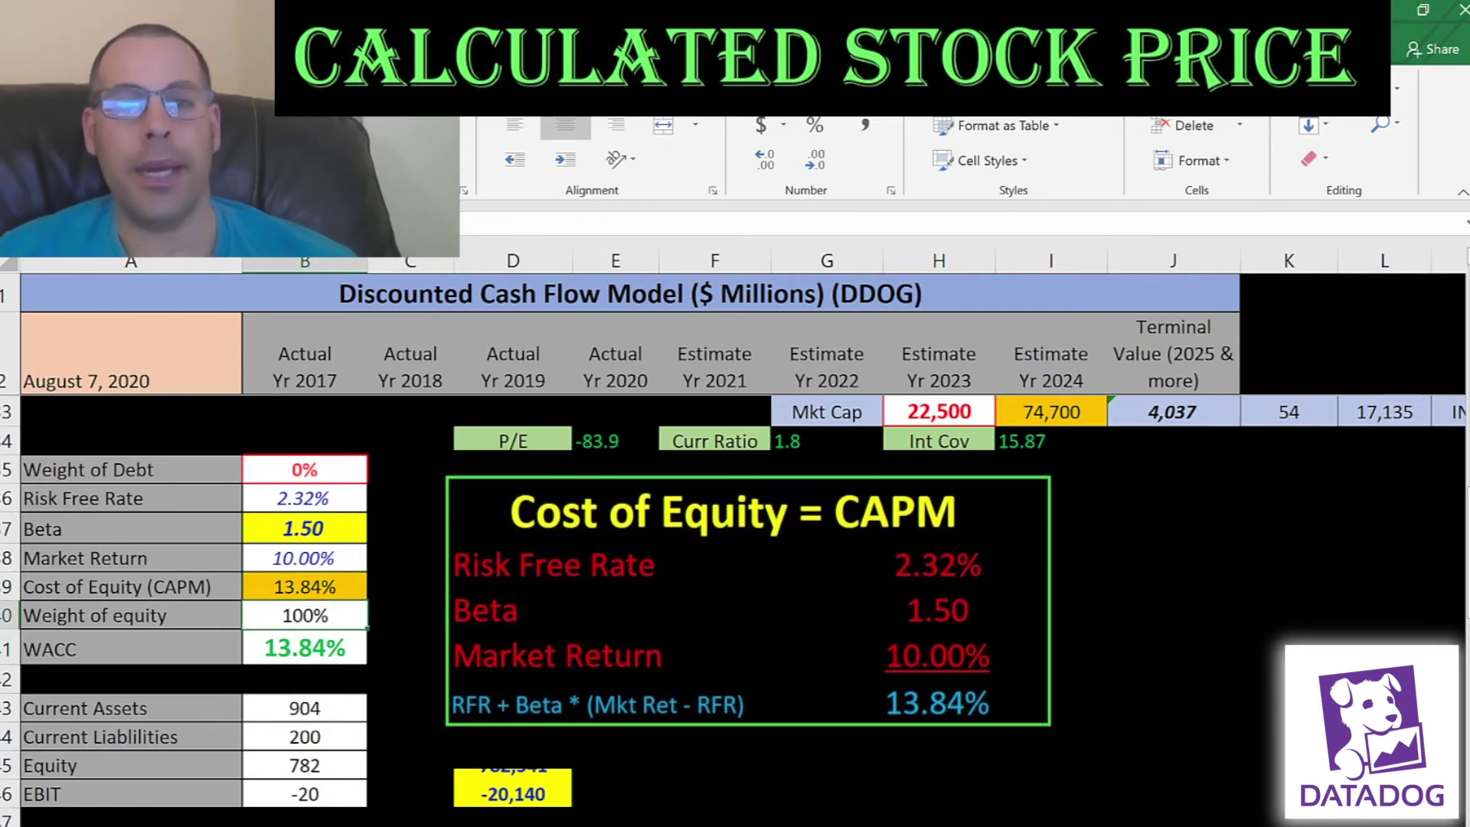
key("Down")
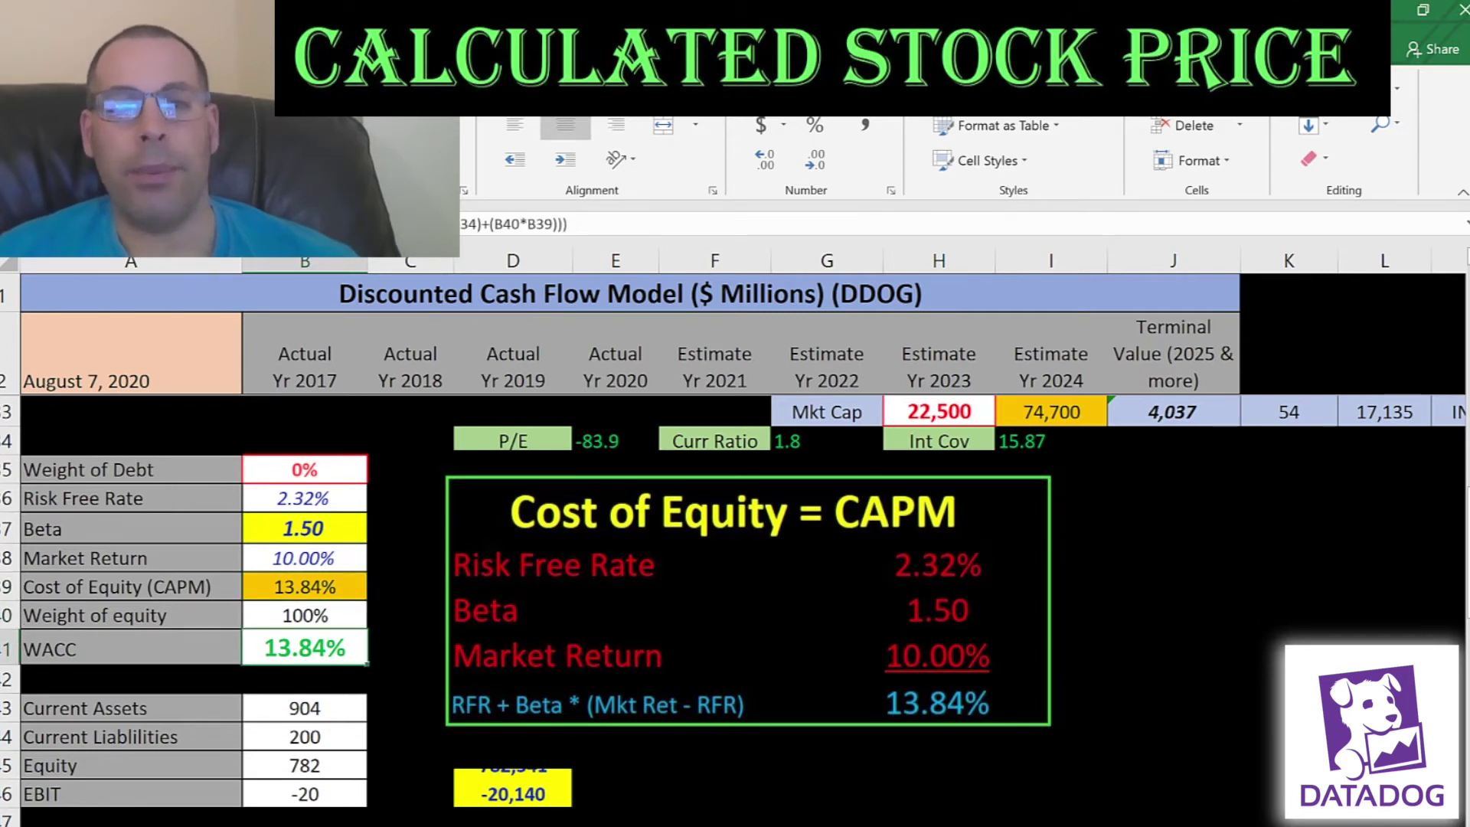
scroll(692, 577, "up", 7)
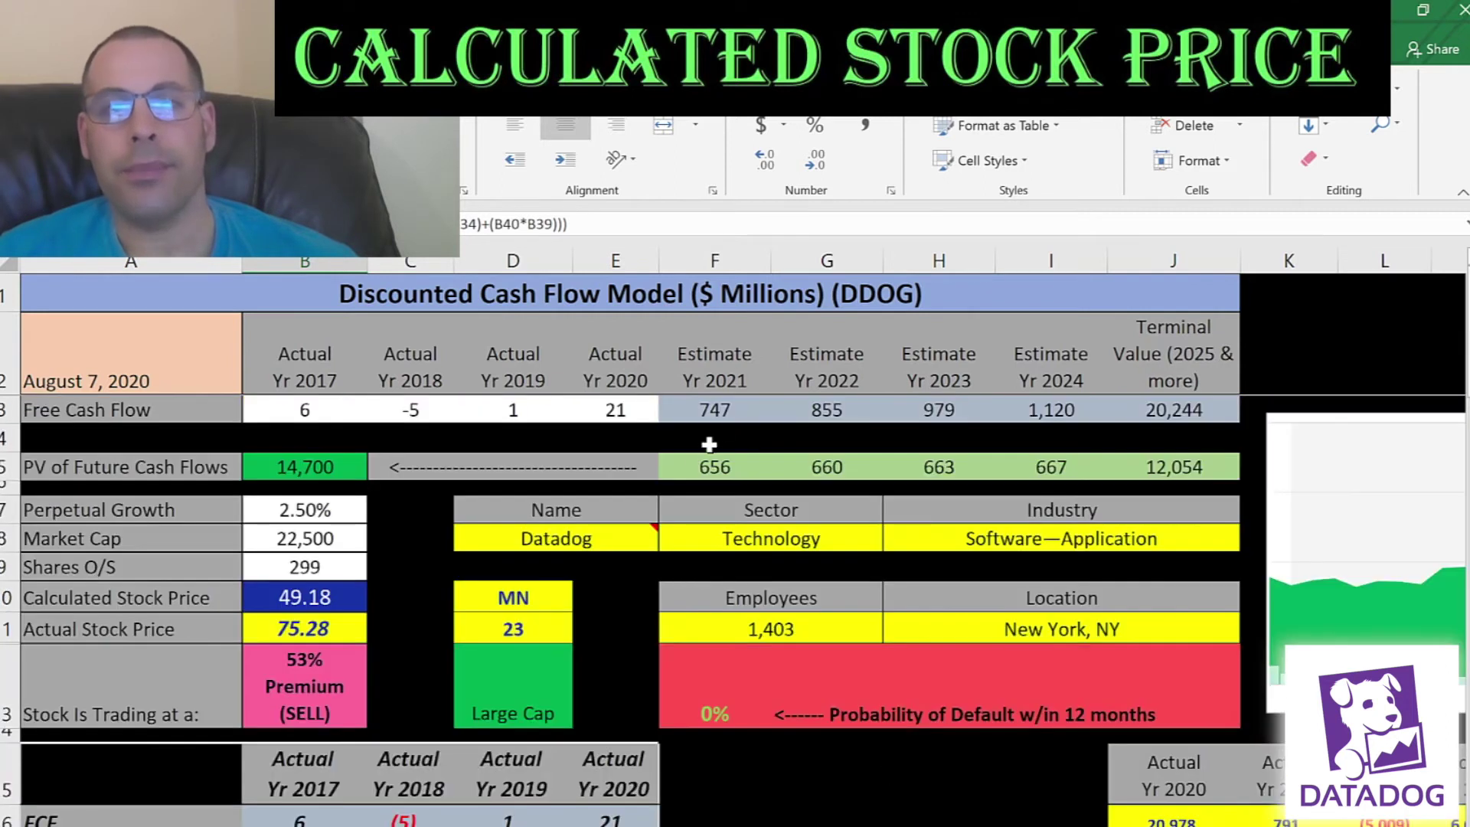
left_click(724, 411)
key("Right")
key("Right")
key("Right")
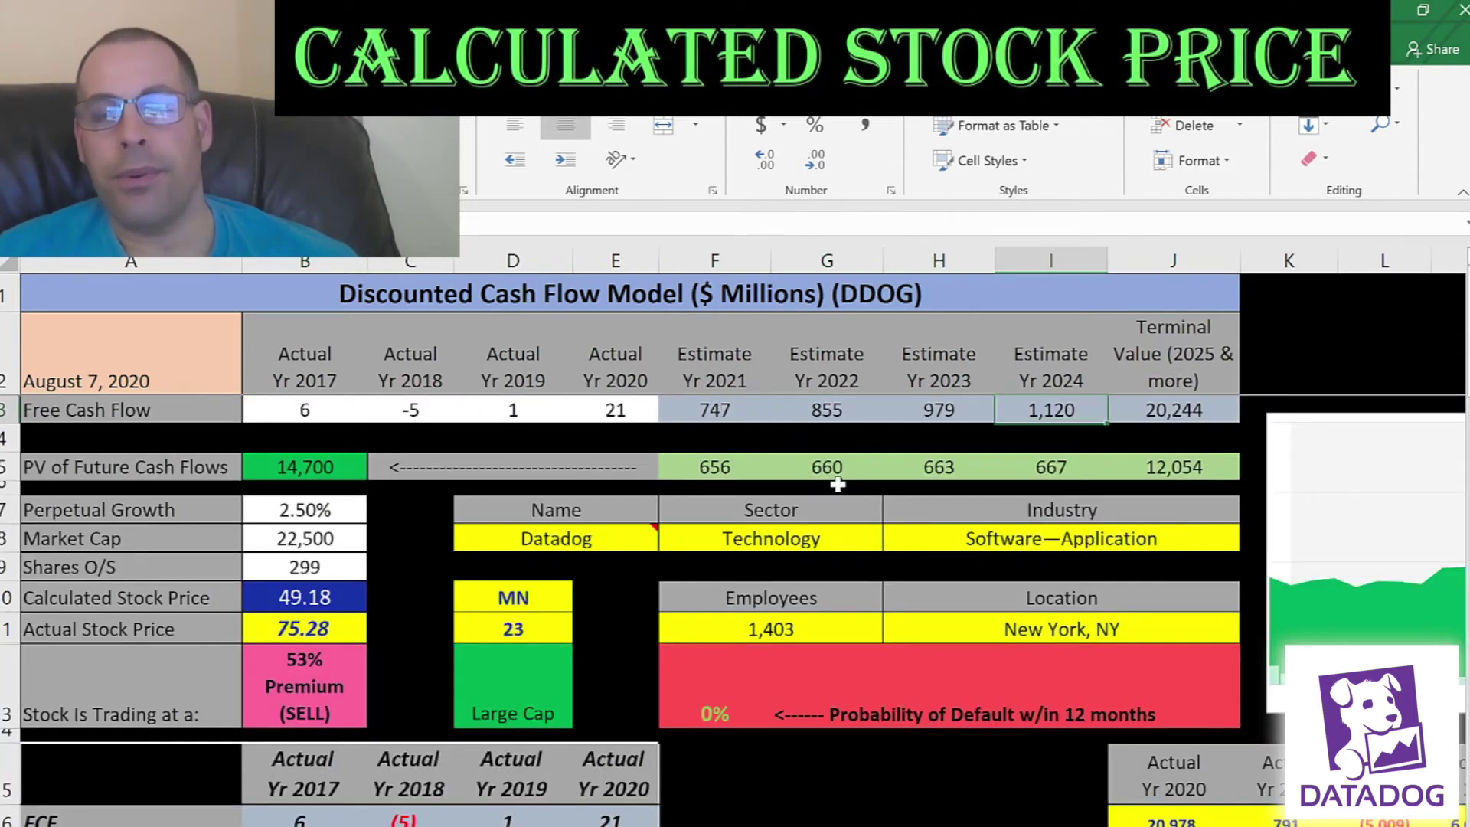
key("Right")
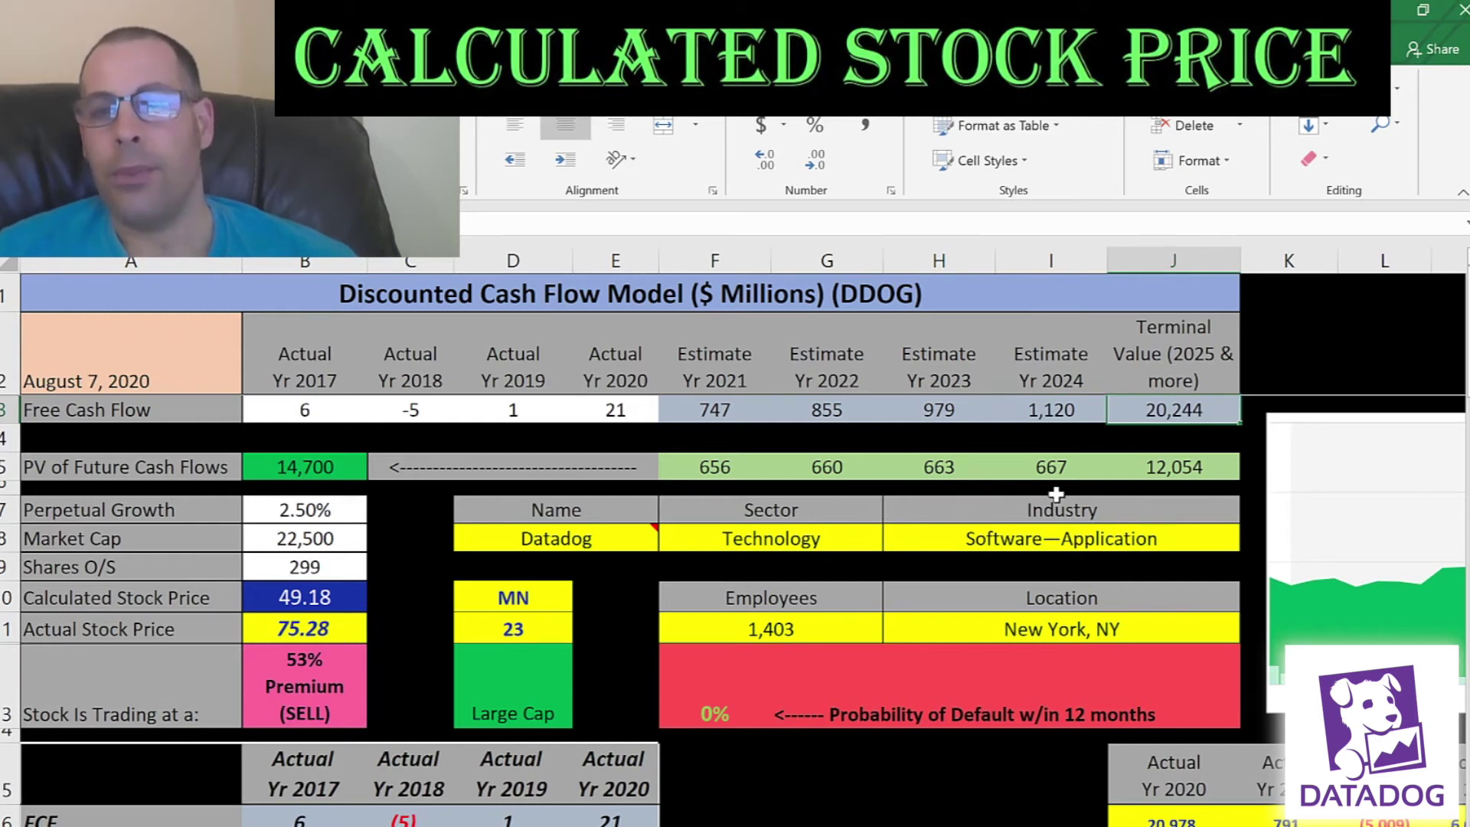
key("Down")
key("Down")
left_click_drag(1193, 479, 716, 474)
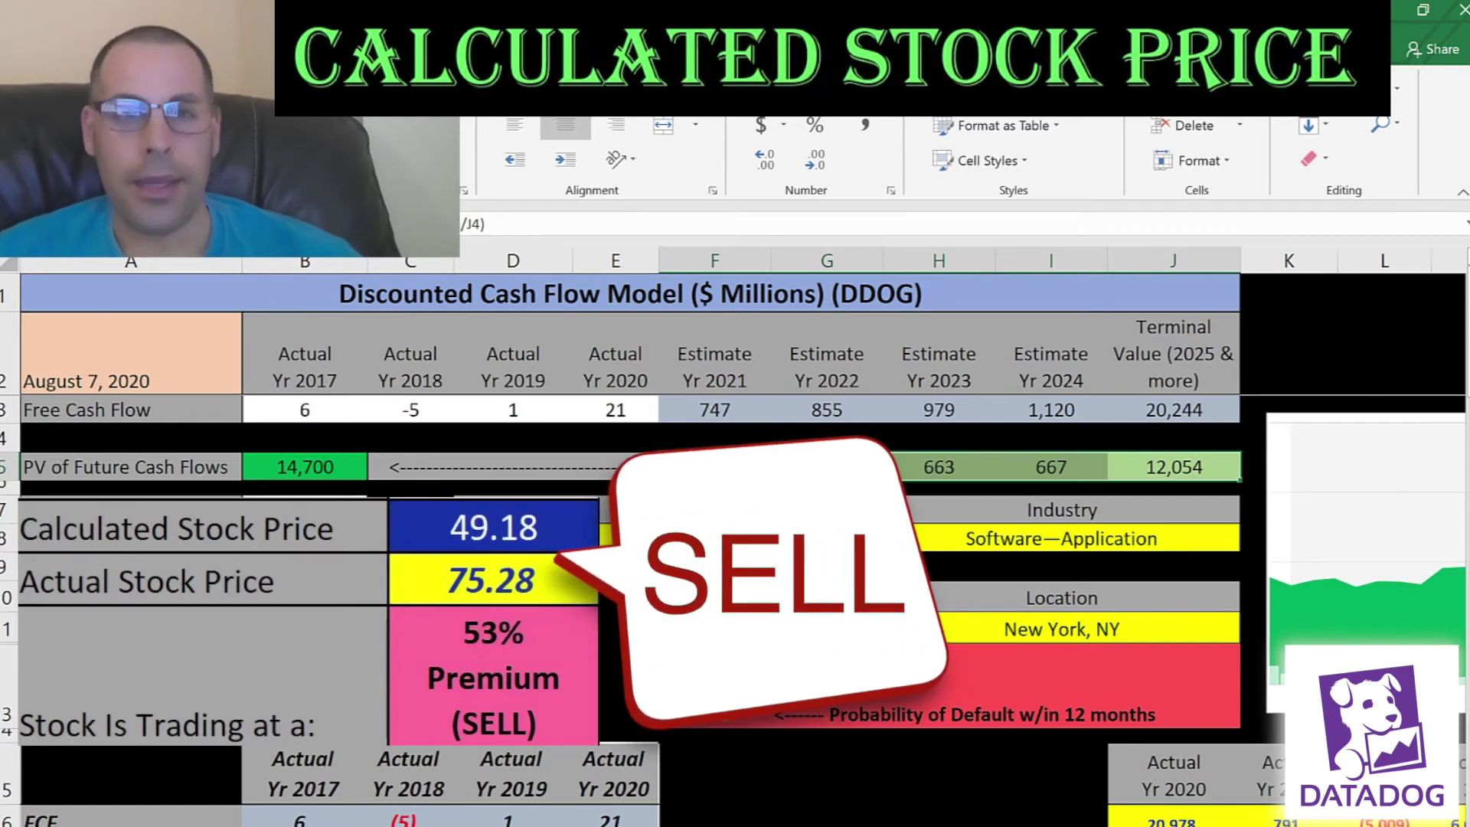
key("alt+Tab")
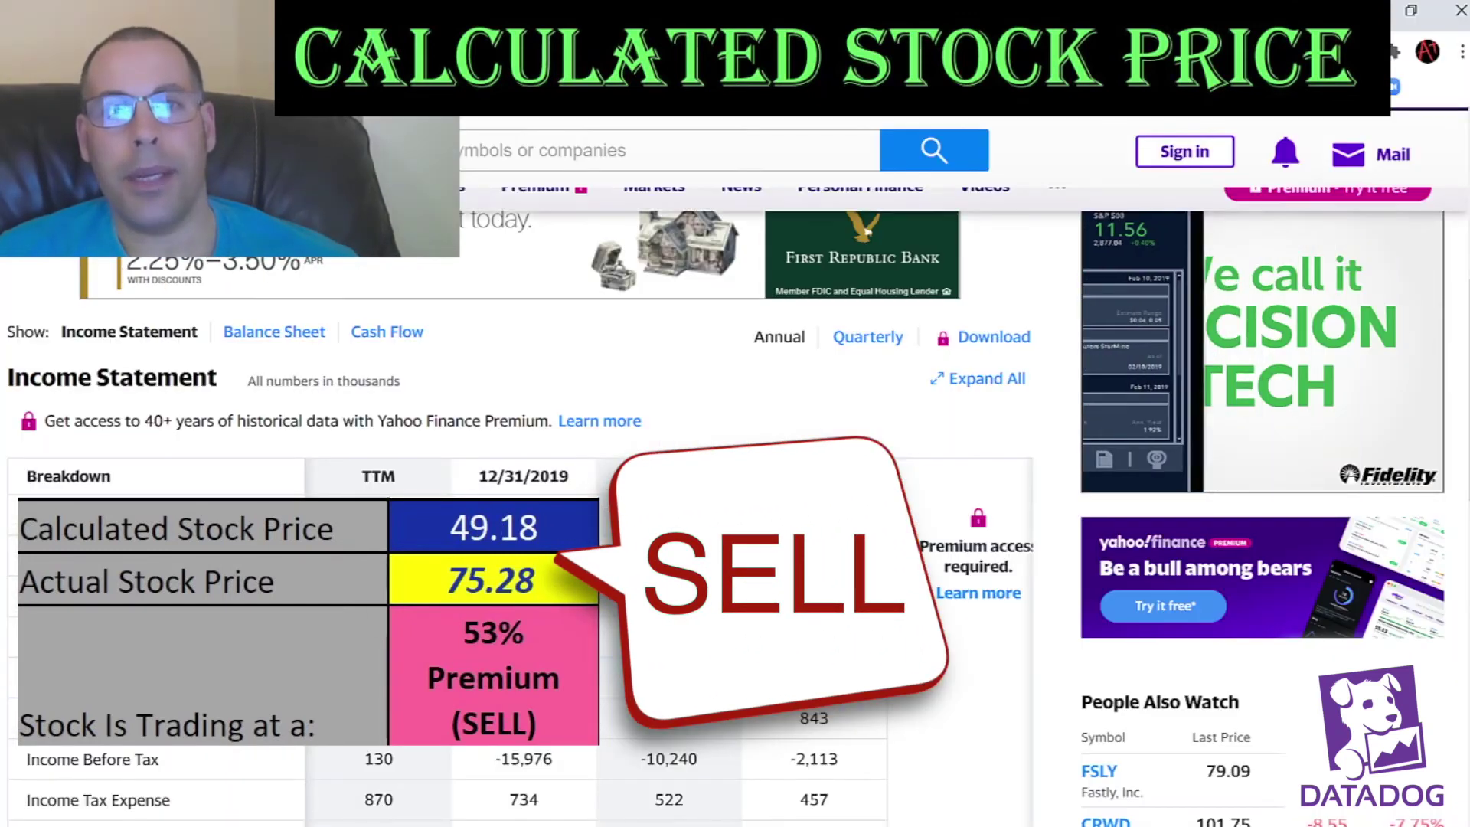
key("ctrl+Tab")
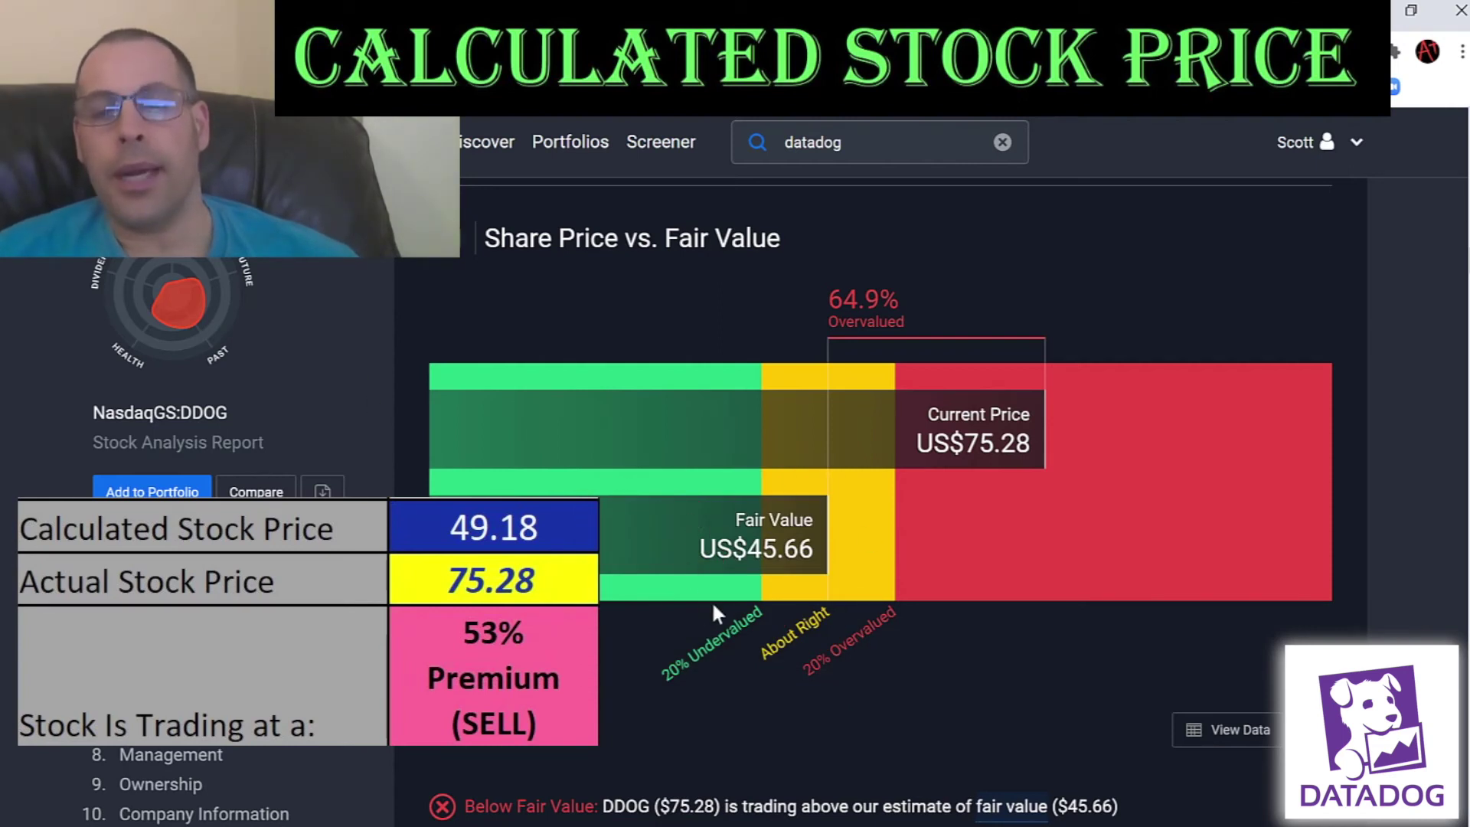
key("alt+Tab")
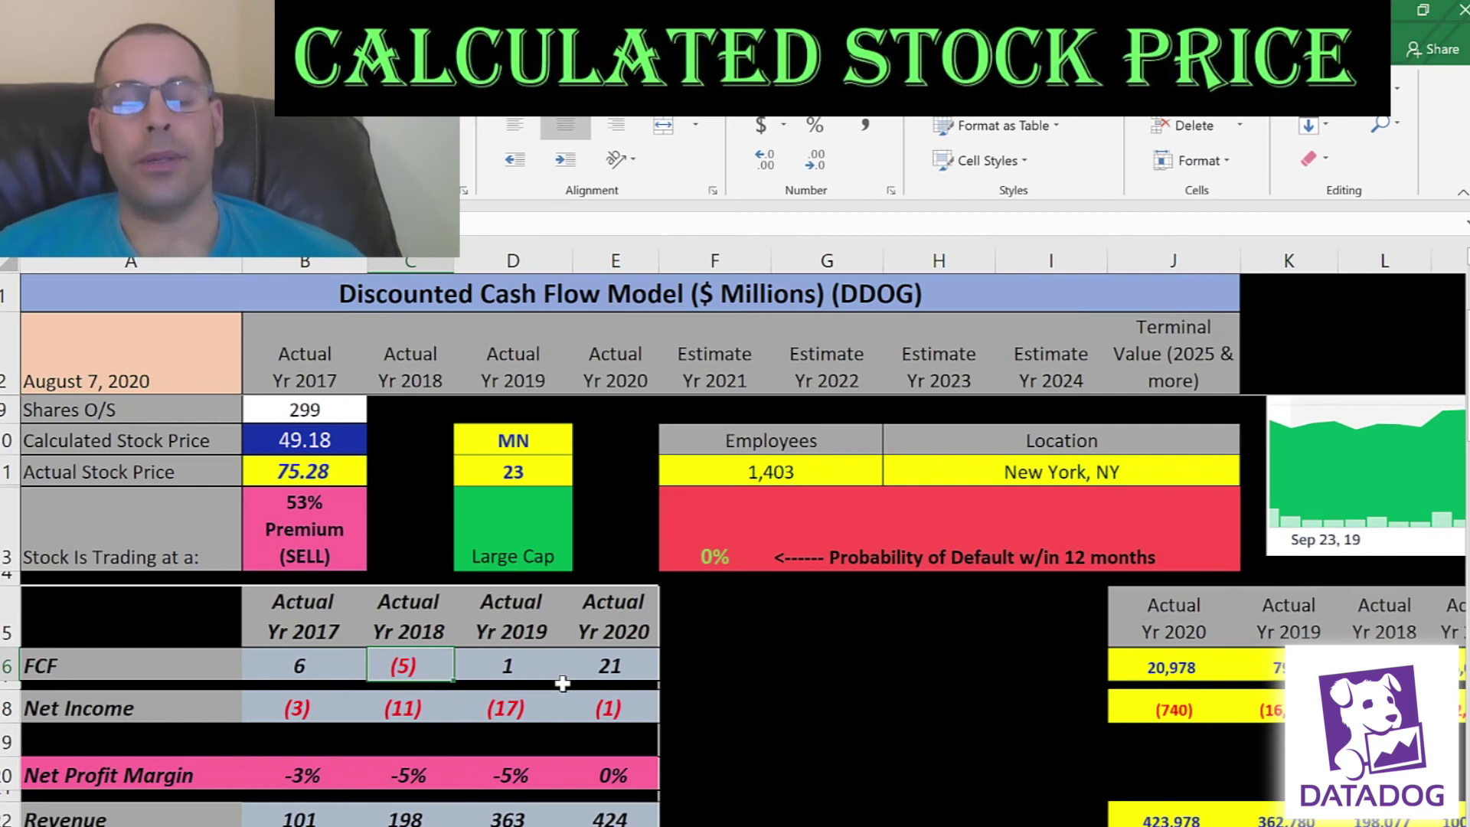
left_click(295, 718)
left_click(404, 708)
left_click(502, 712)
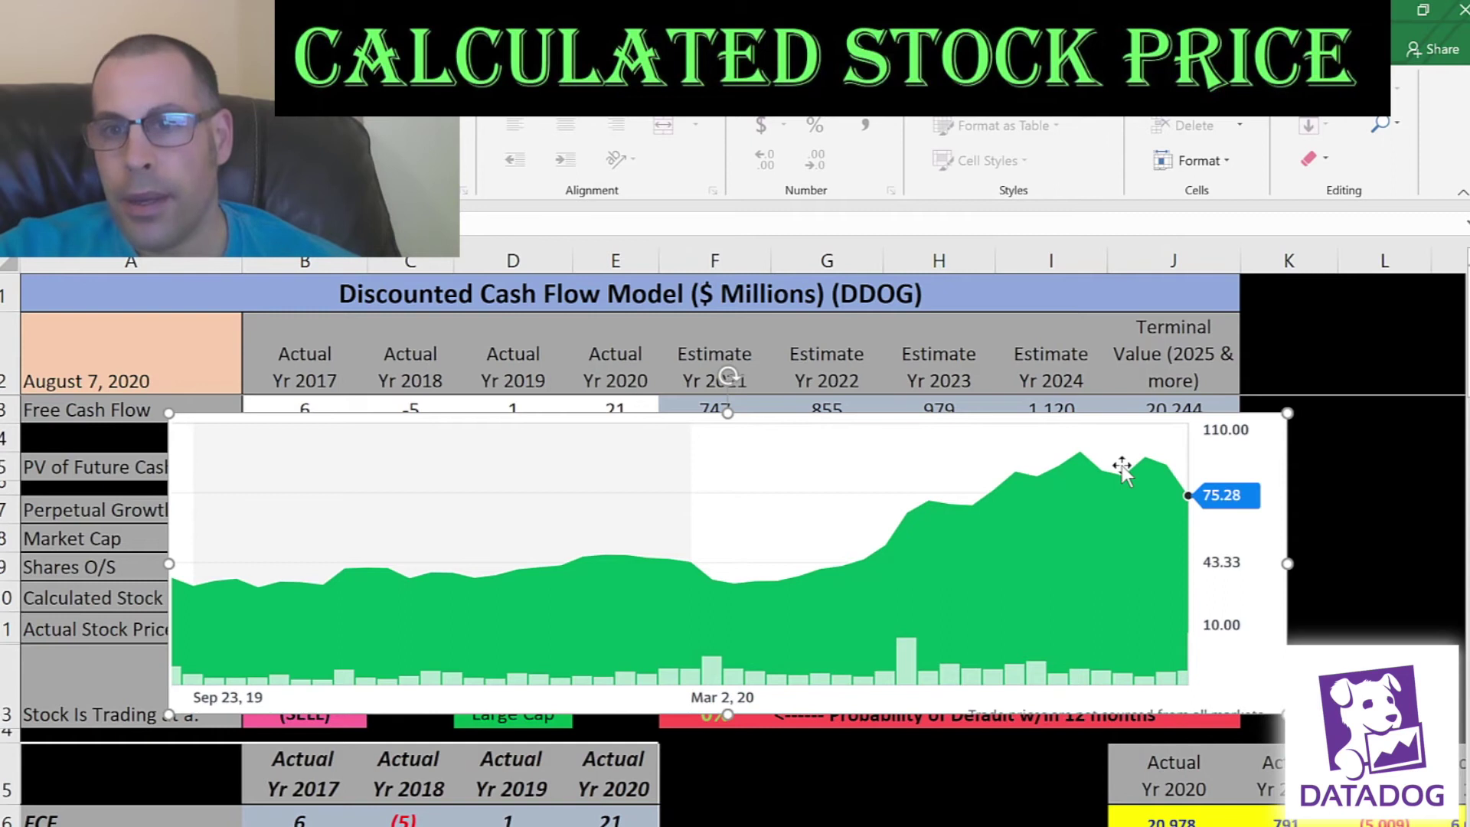
key("Escape")
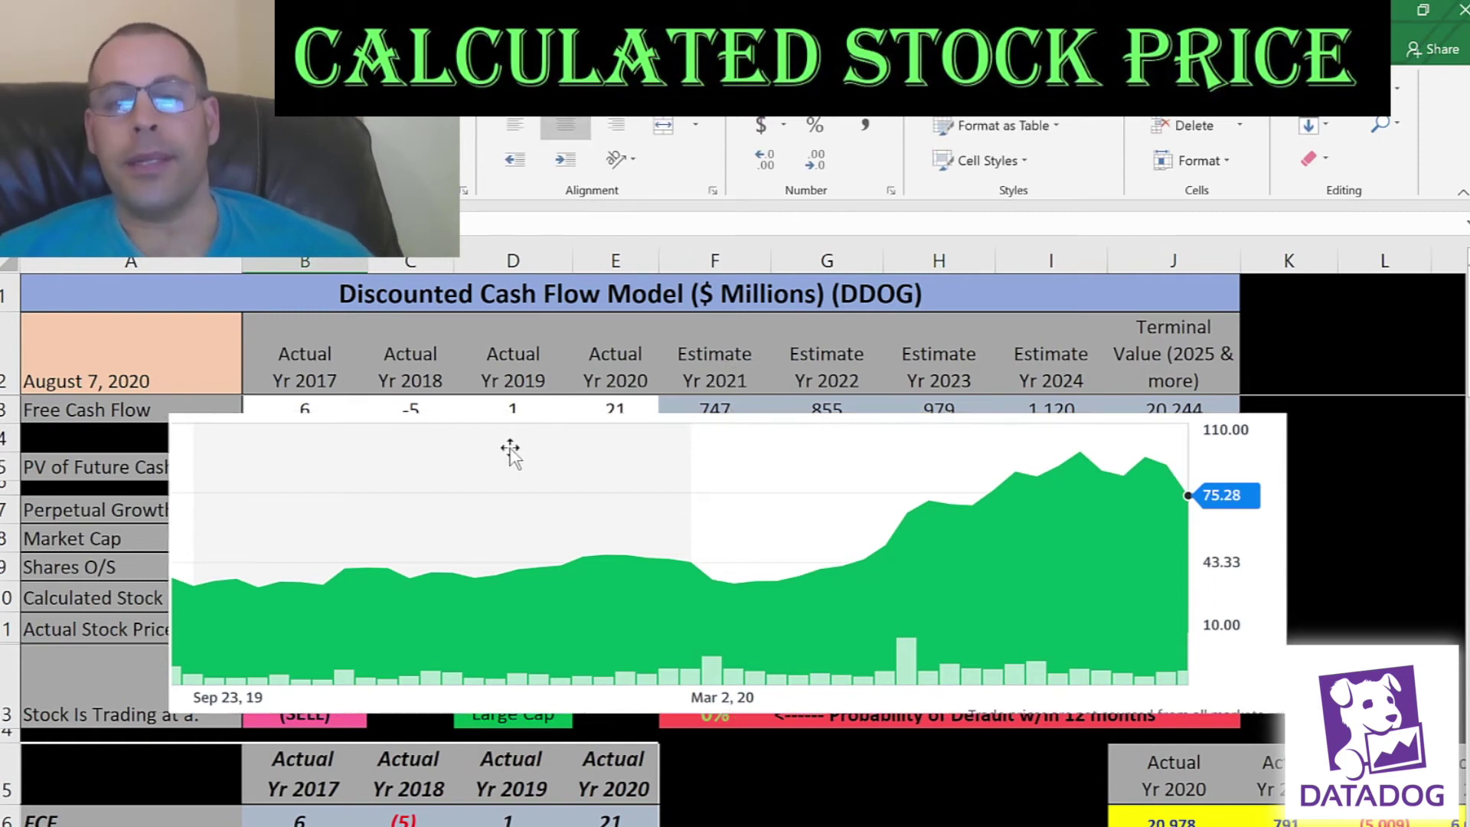
scroll(414, 775, "down", 3)
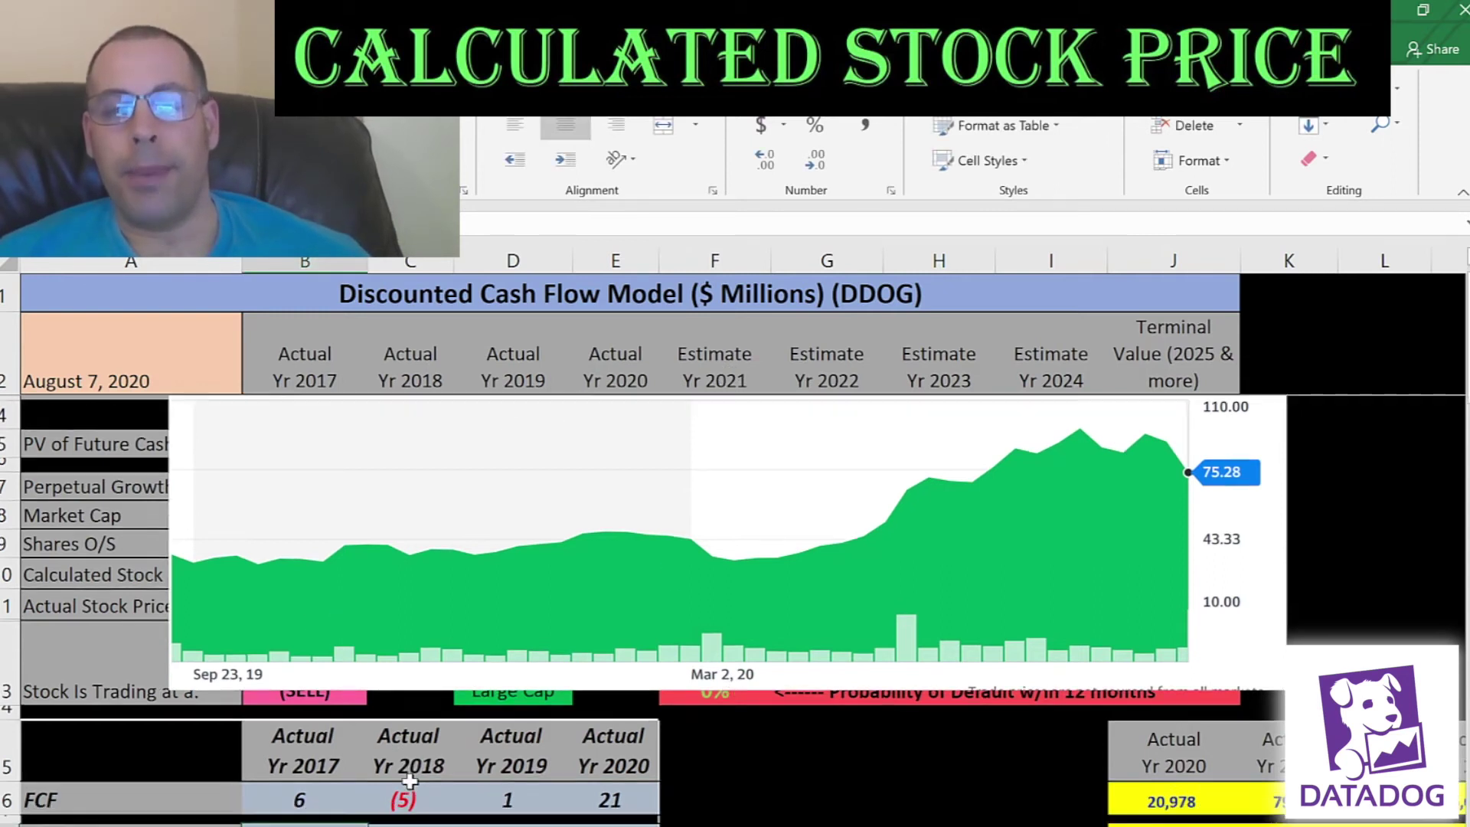
left_click(413, 622)
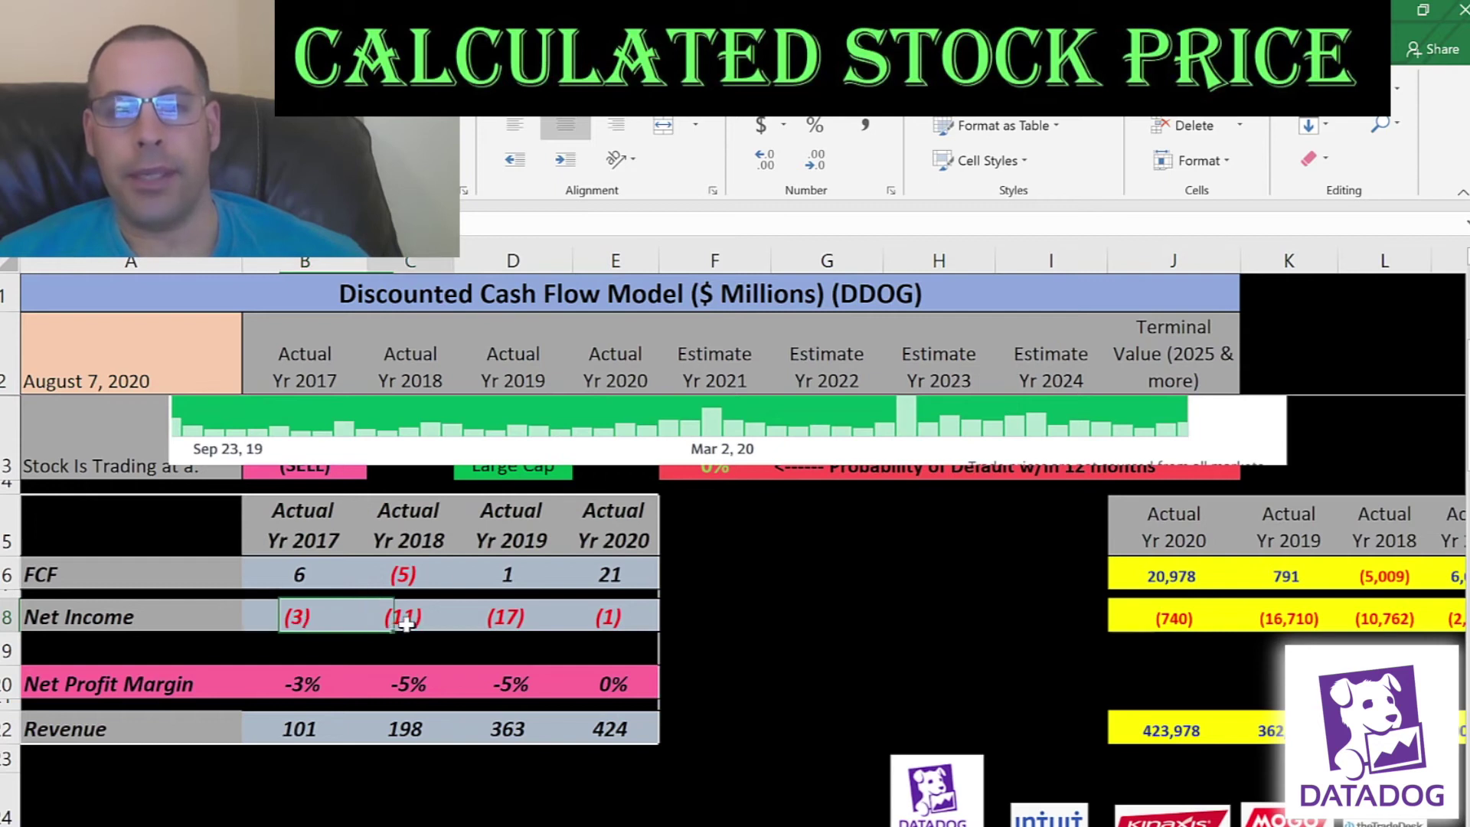
left_click(502, 626)
left_click(606, 618)
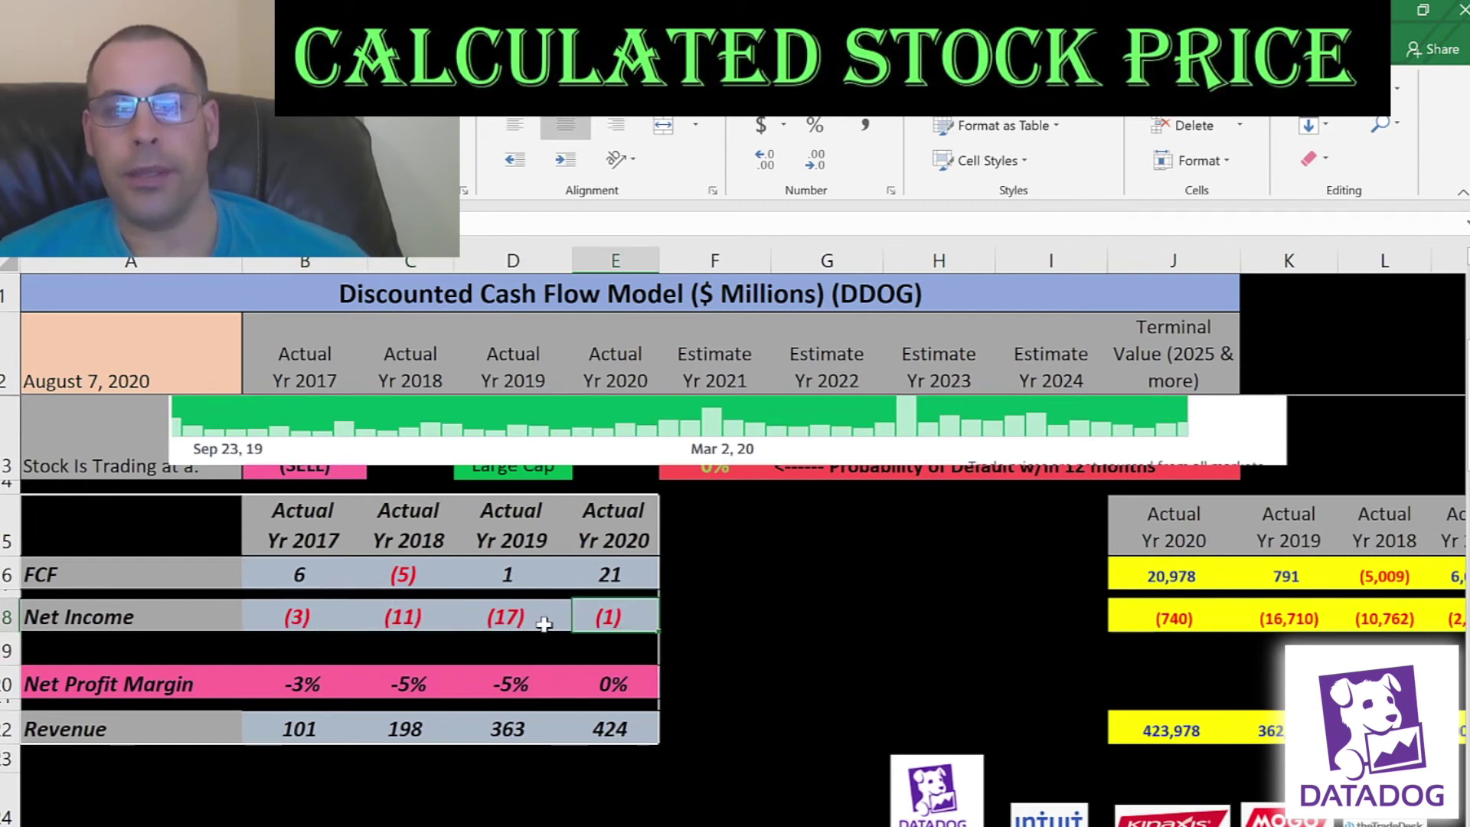
left_click(513, 621)
left_click(423, 614)
left_click(268, 727)
left_click(386, 729)
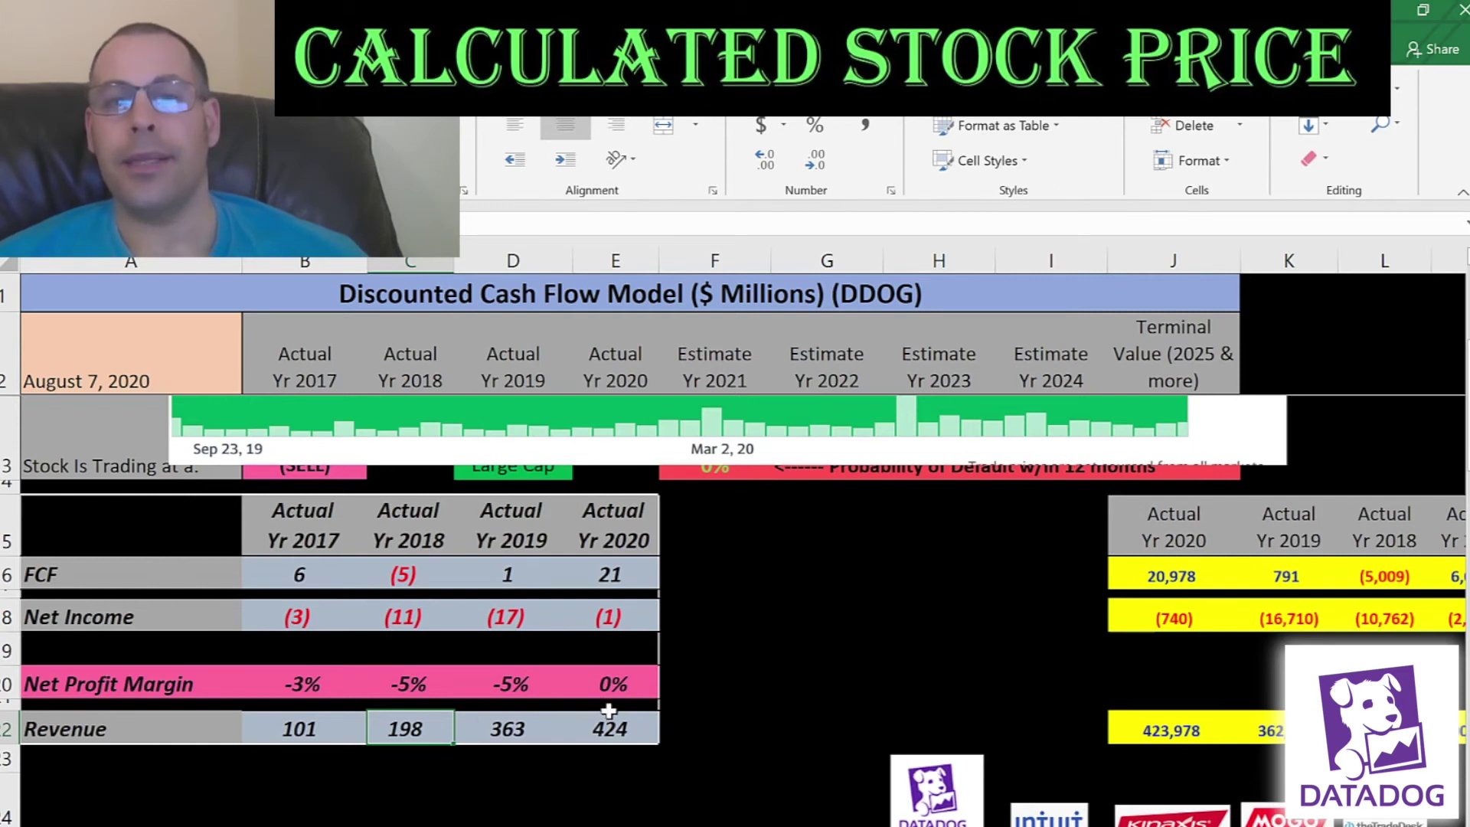
scroll(609, 713, "down", 4)
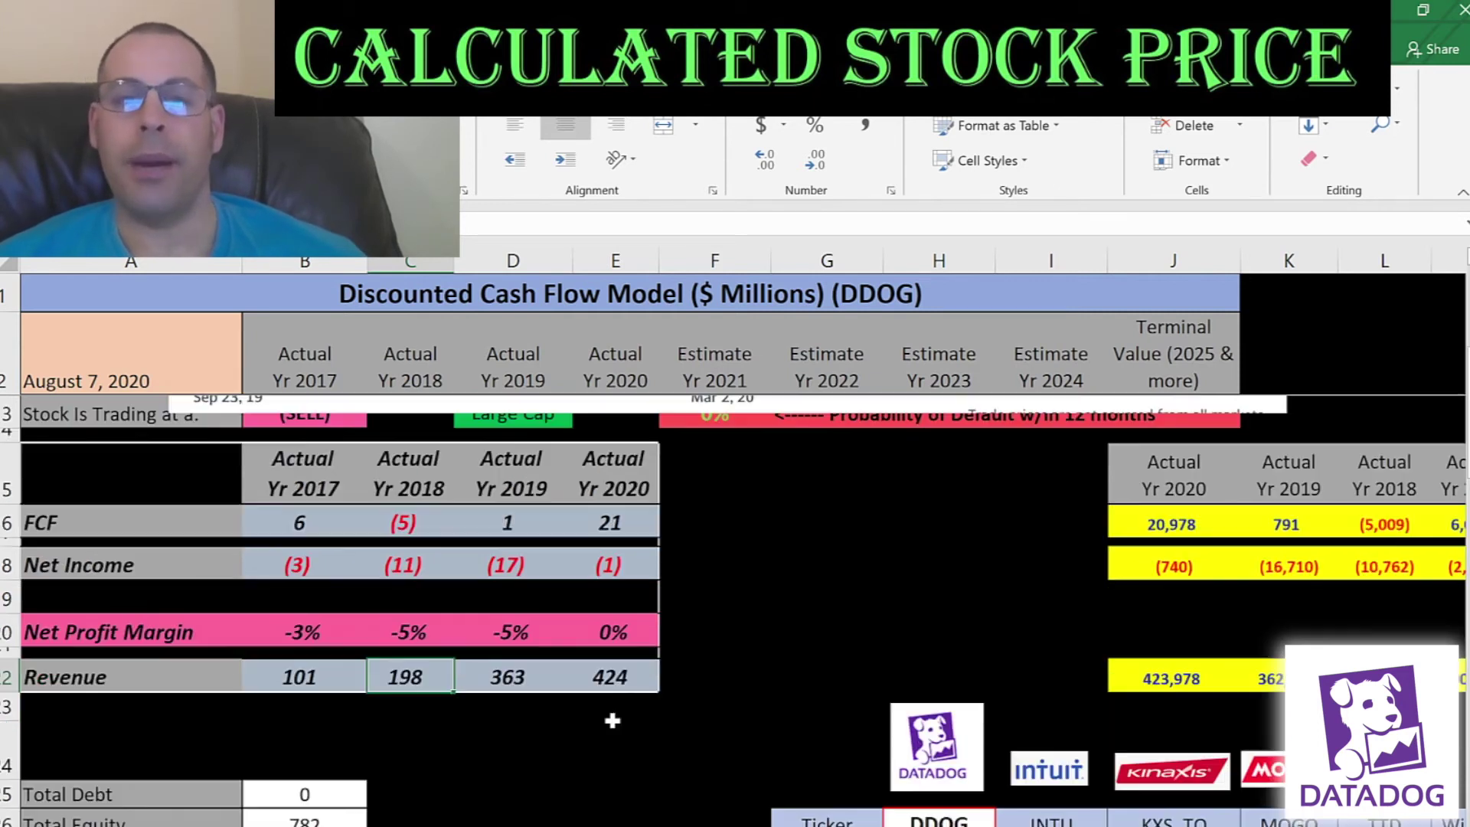
scroll(605, 713, "down", 3)
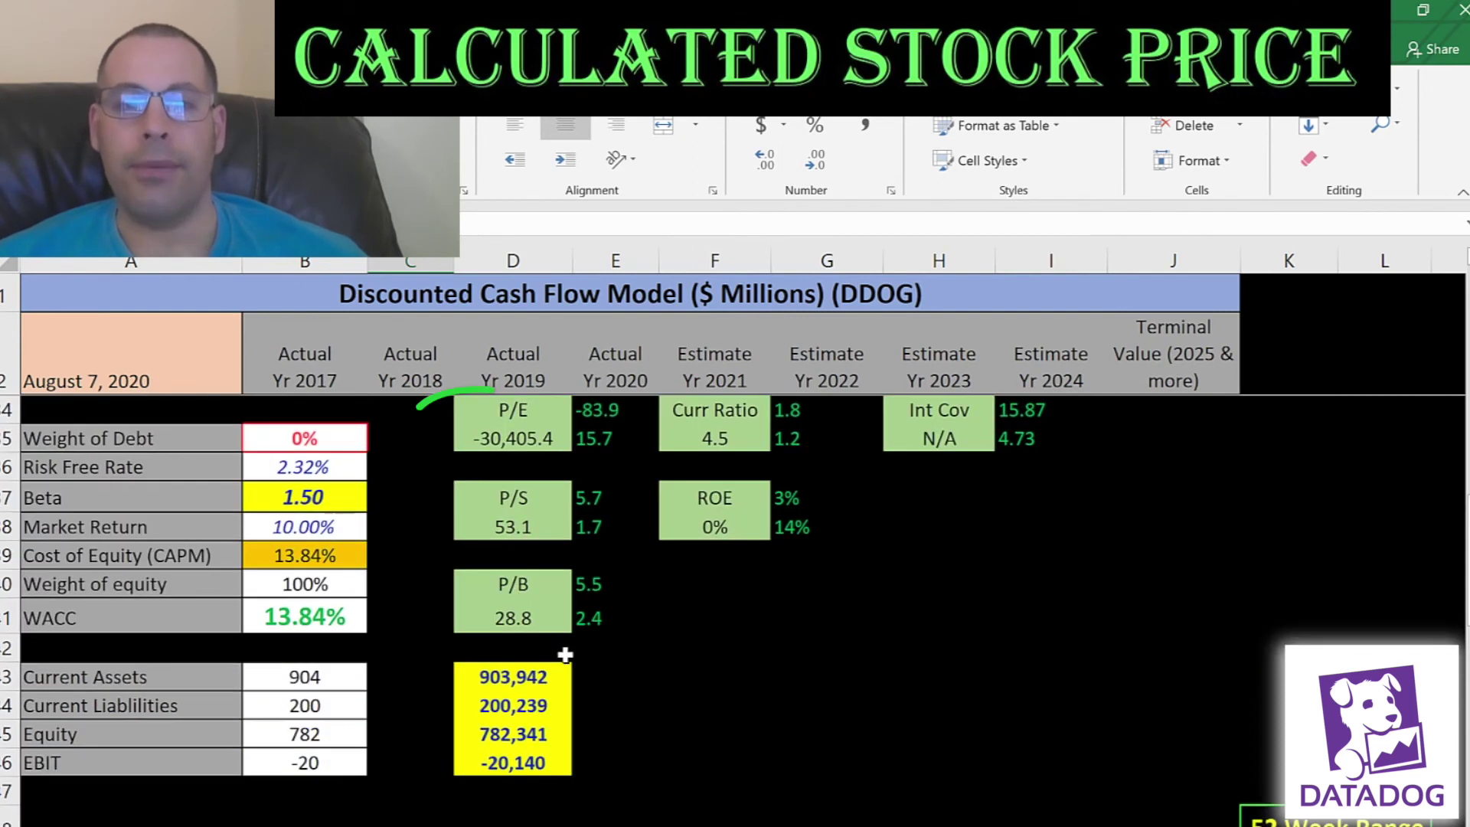
scroll(567, 658, "up", 1)
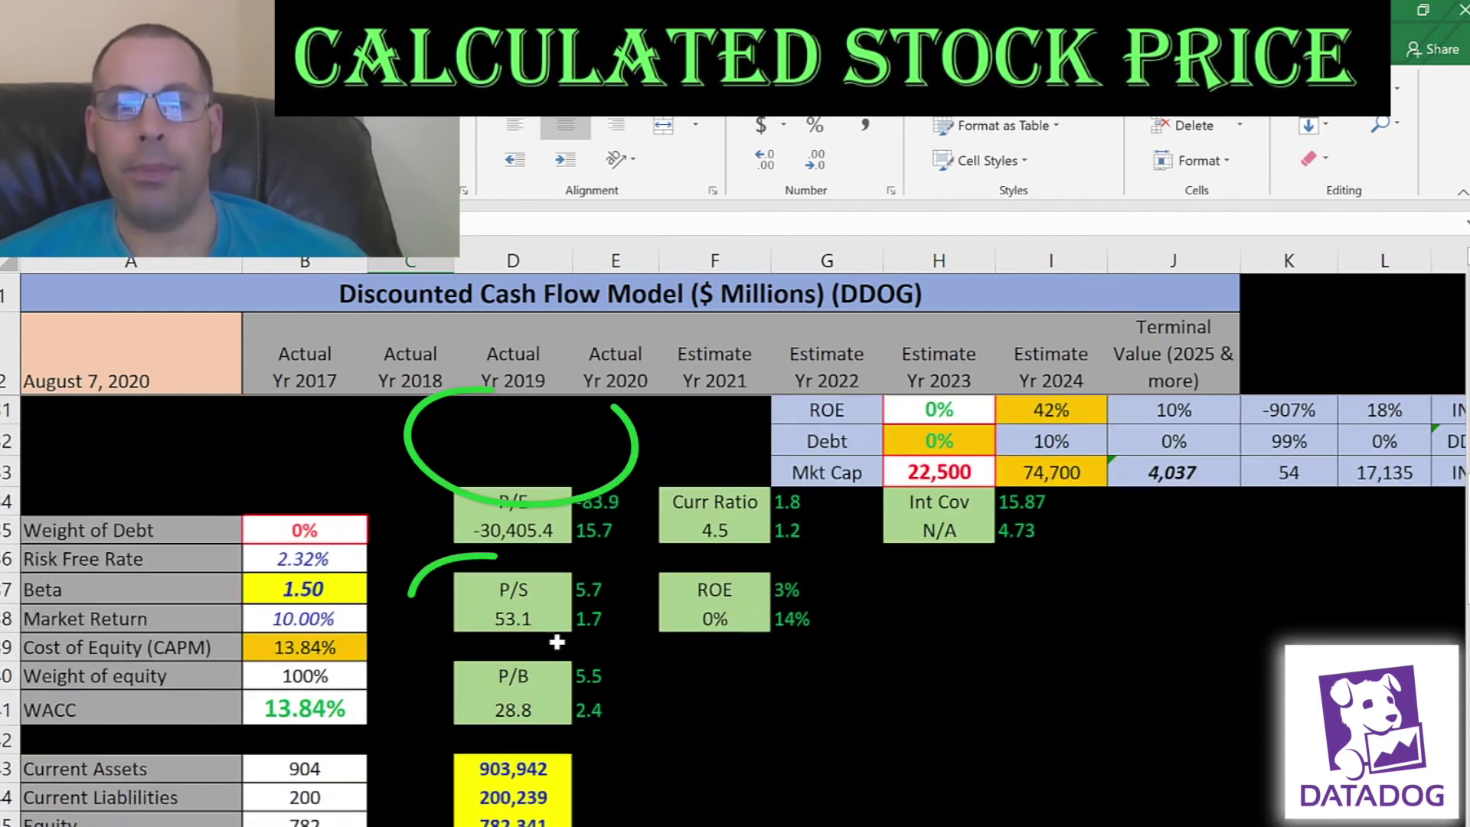
left_click(489, 709)
scroll(509, 683, "down", 5)
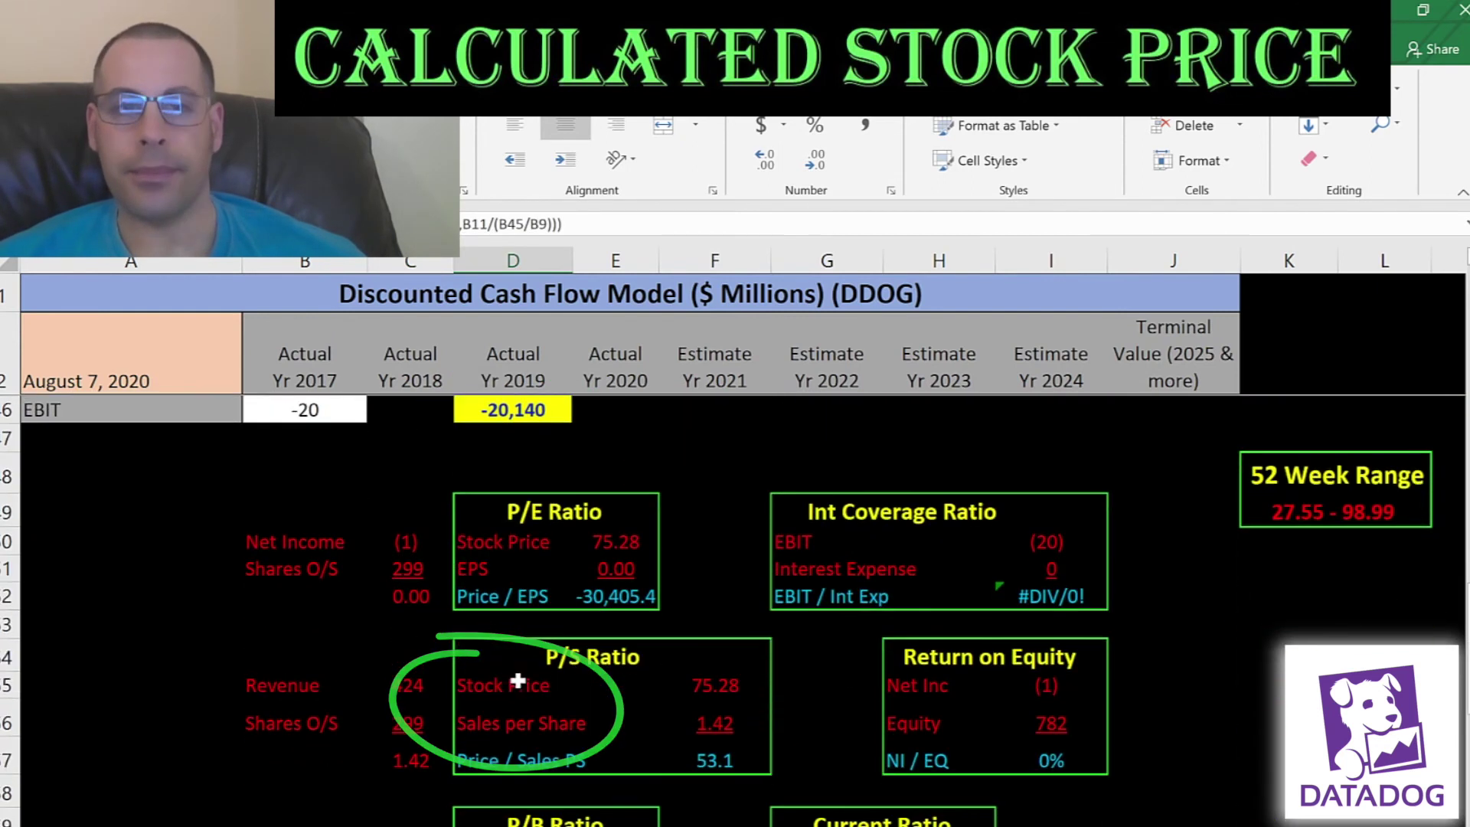
left_click(597, 568)
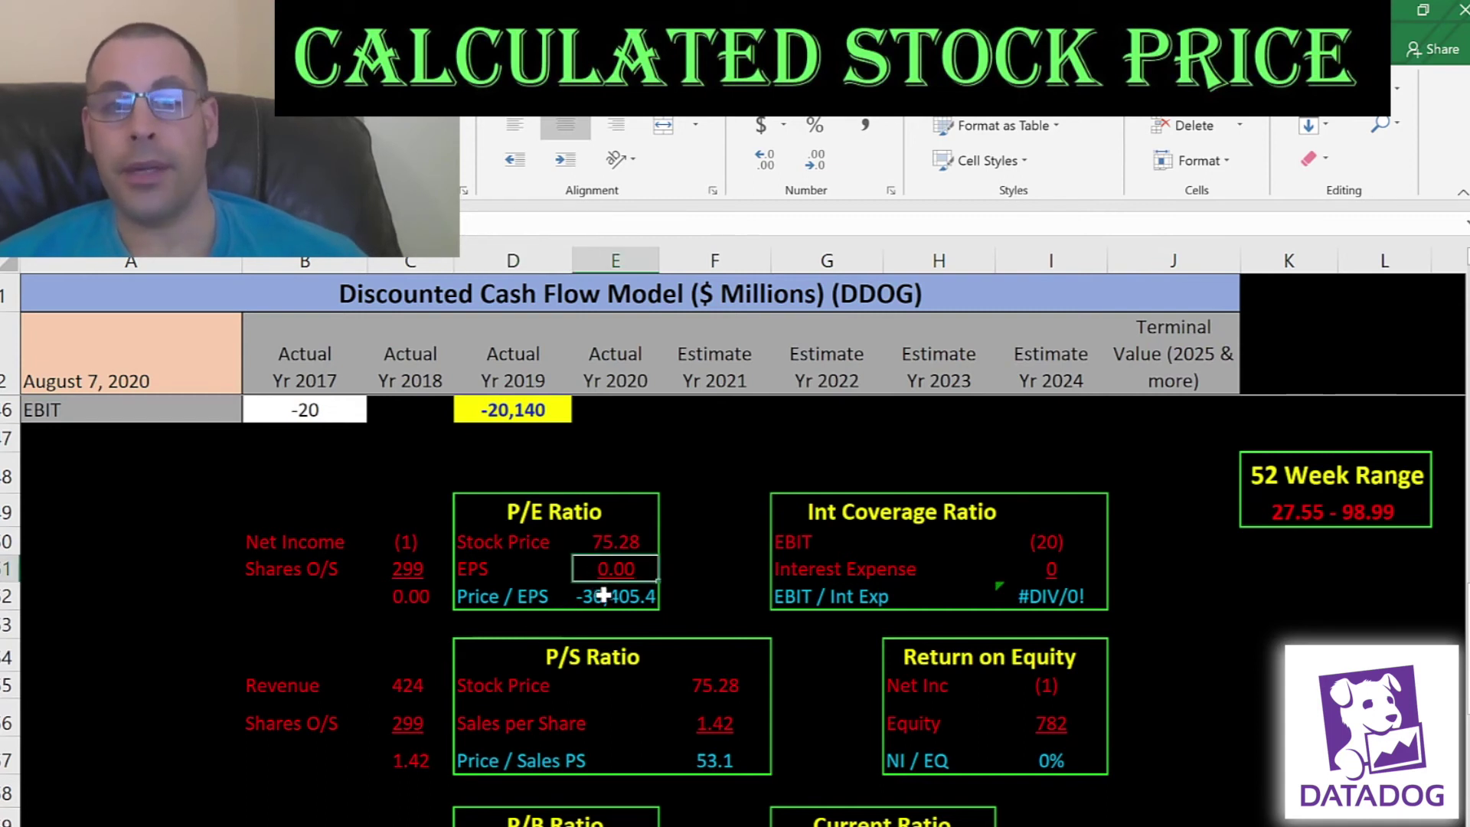
left_click(418, 565)
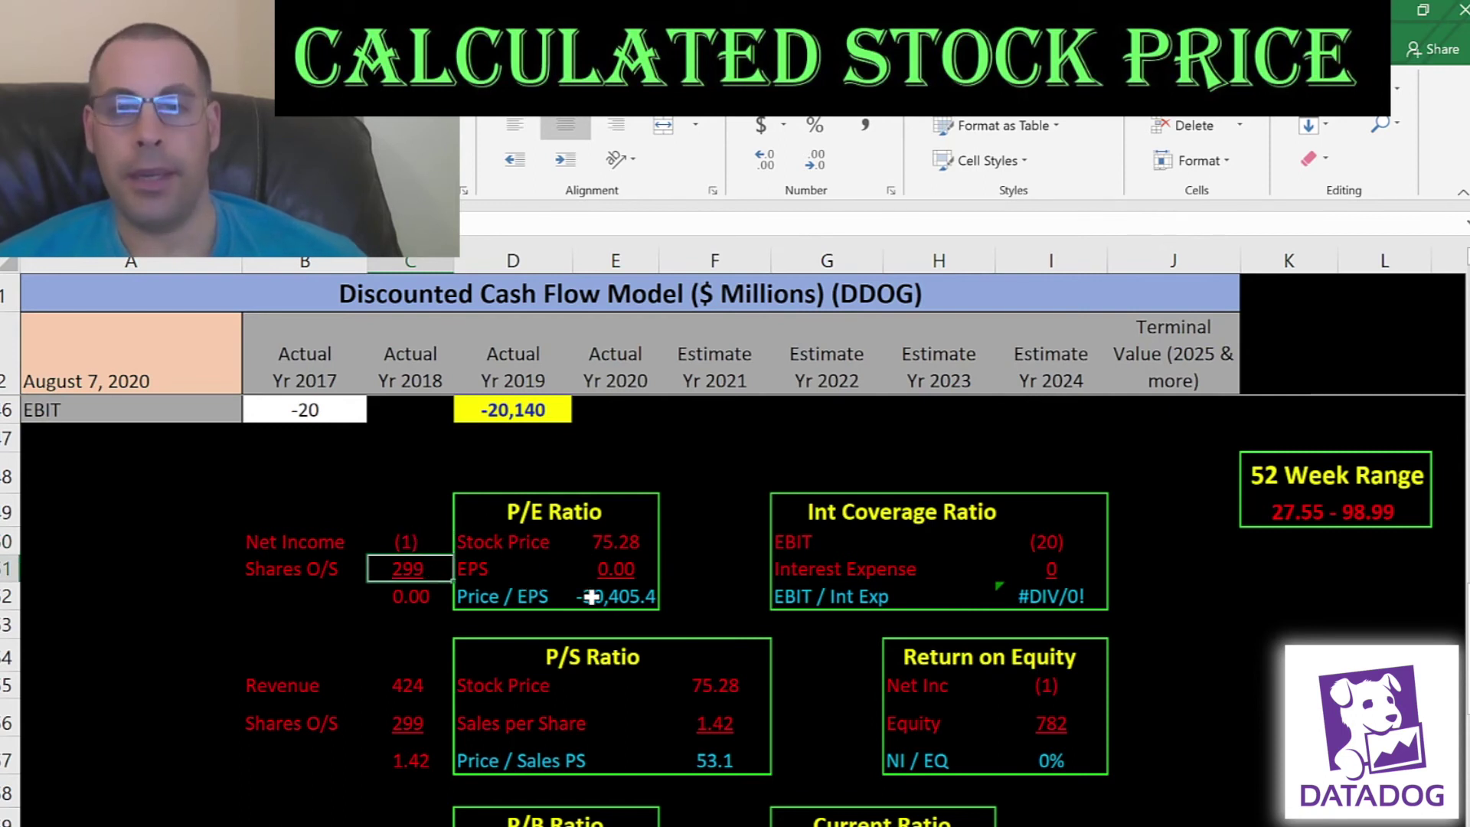
scroll(597, 597, "down", 3)
scroll(681, 578, "up", 2)
left_click(687, 576)
left_click(703, 608)
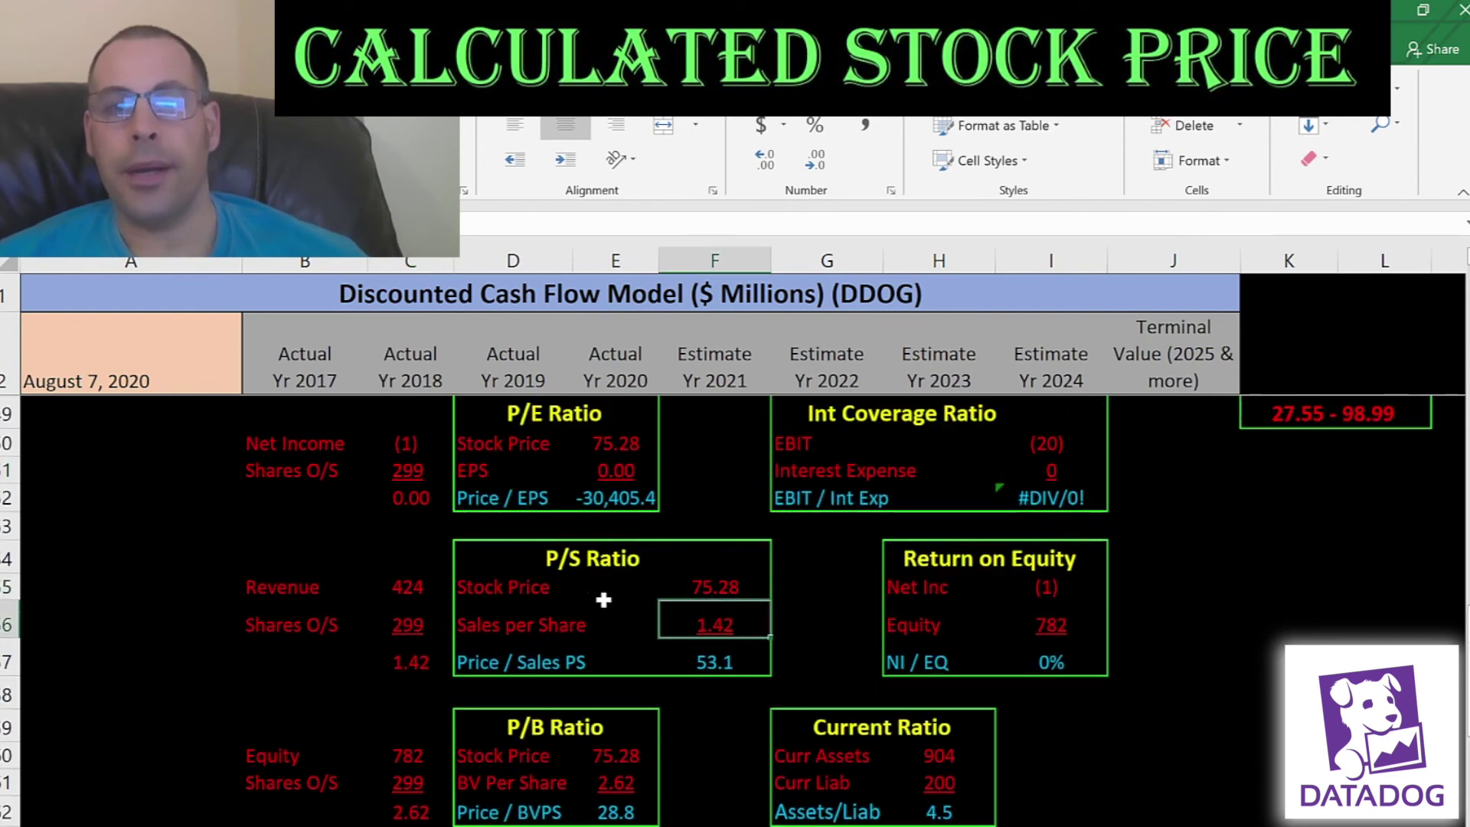
left_click(410, 590)
left_click(408, 628)
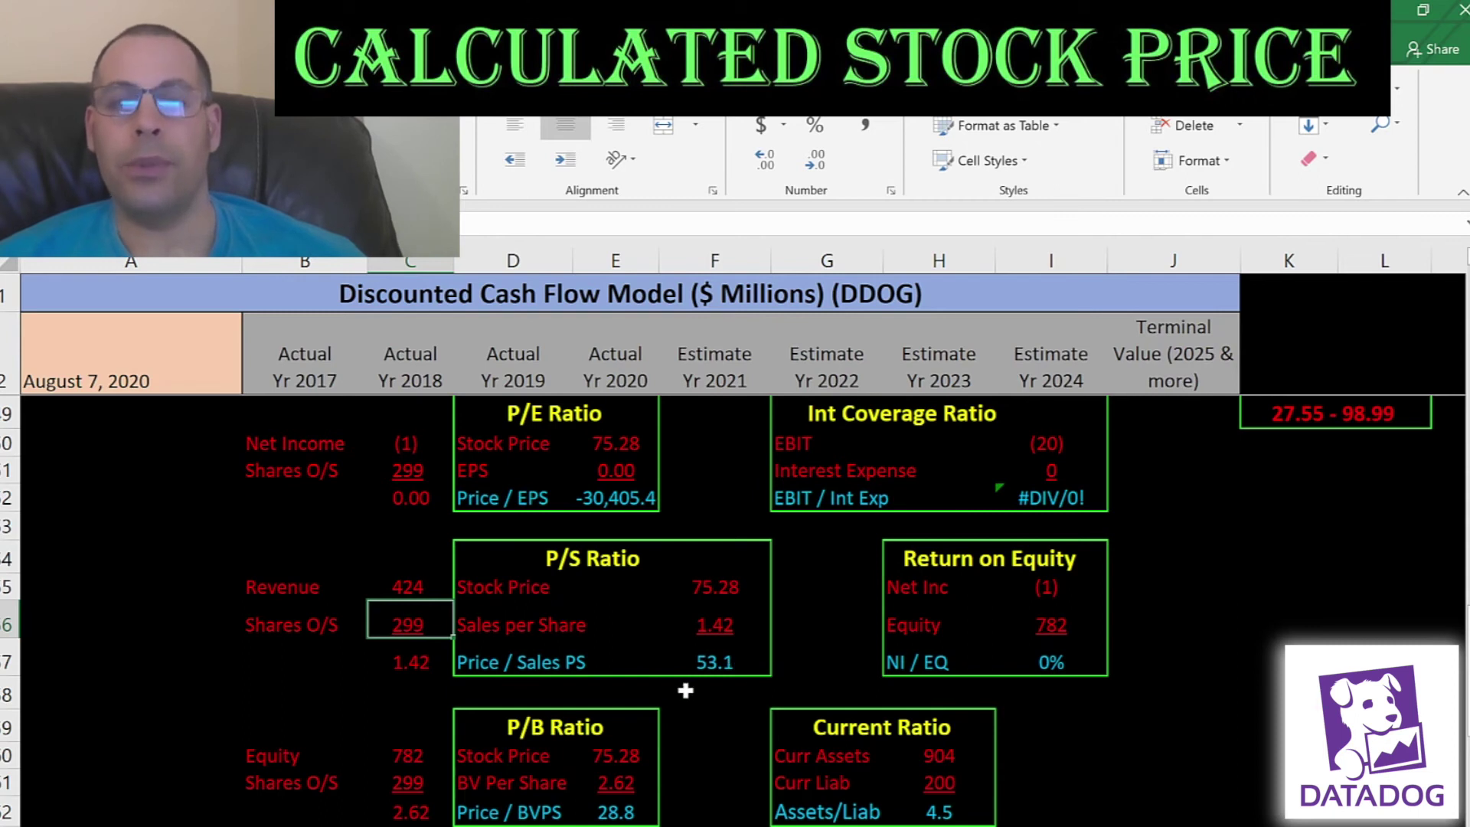
left_click(615, 755)
scroll(768, 759, "down", 2)
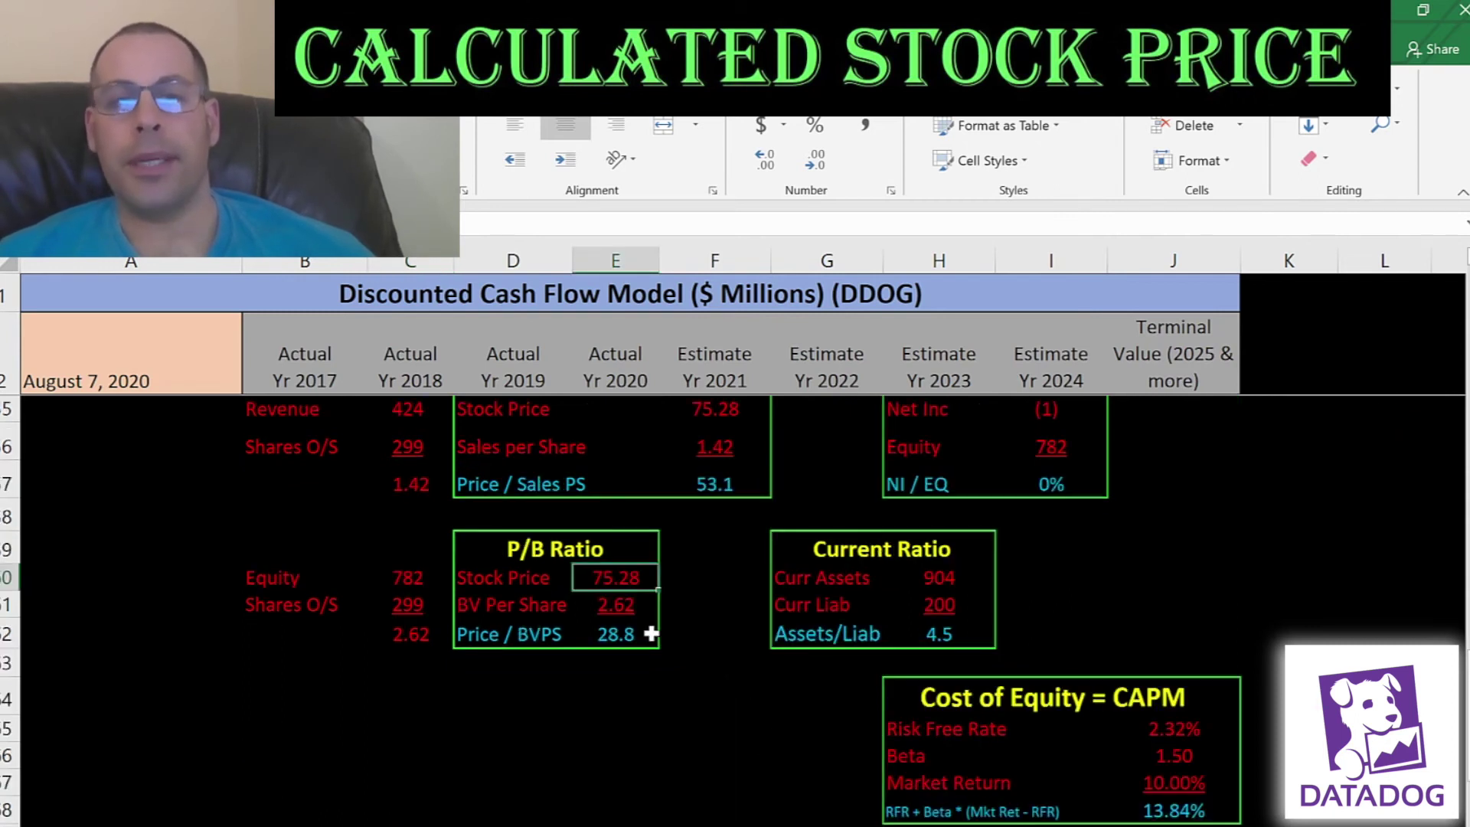
left_click(619, 601)
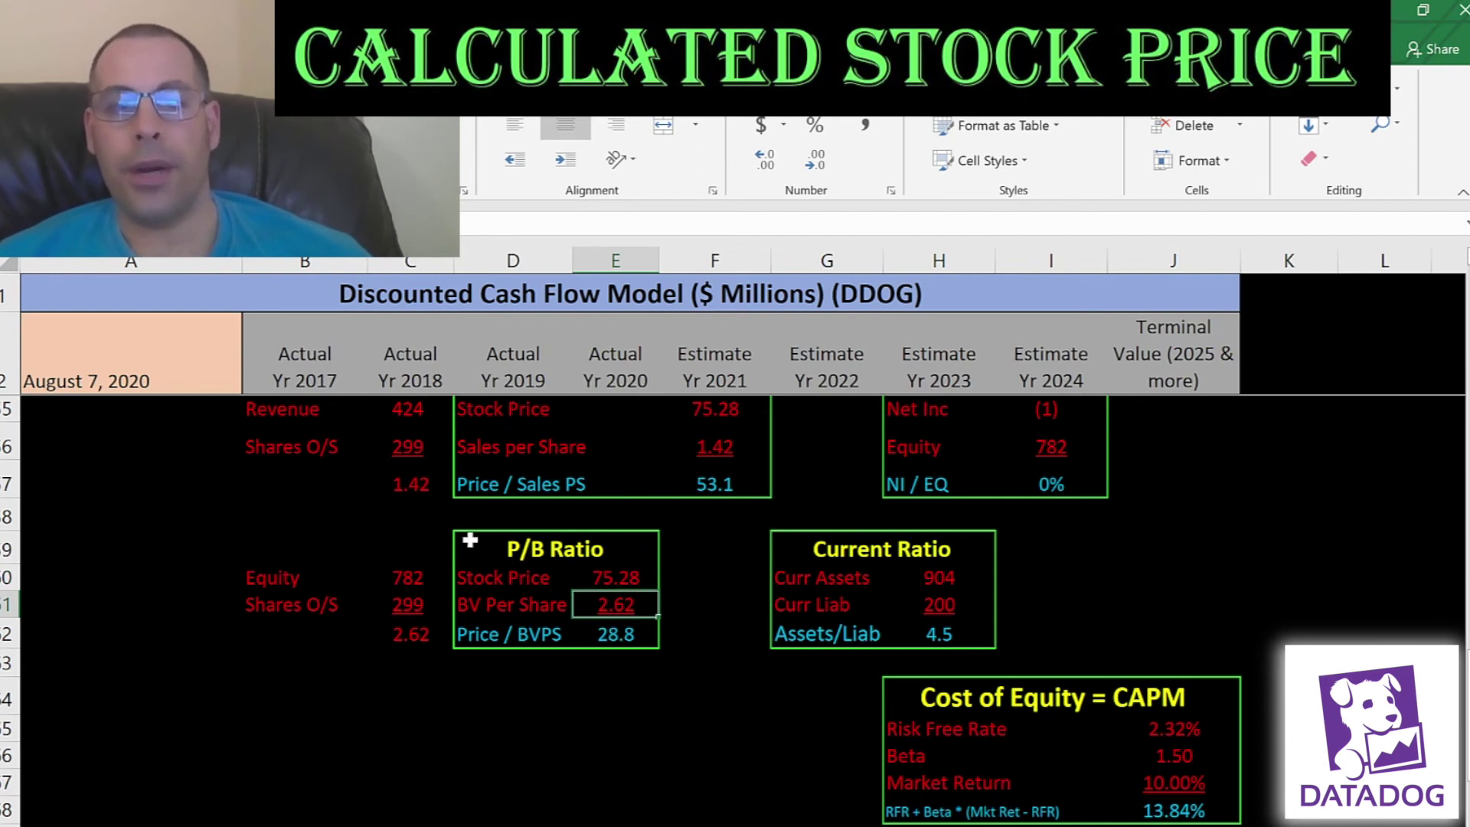
left_click(387, 603)
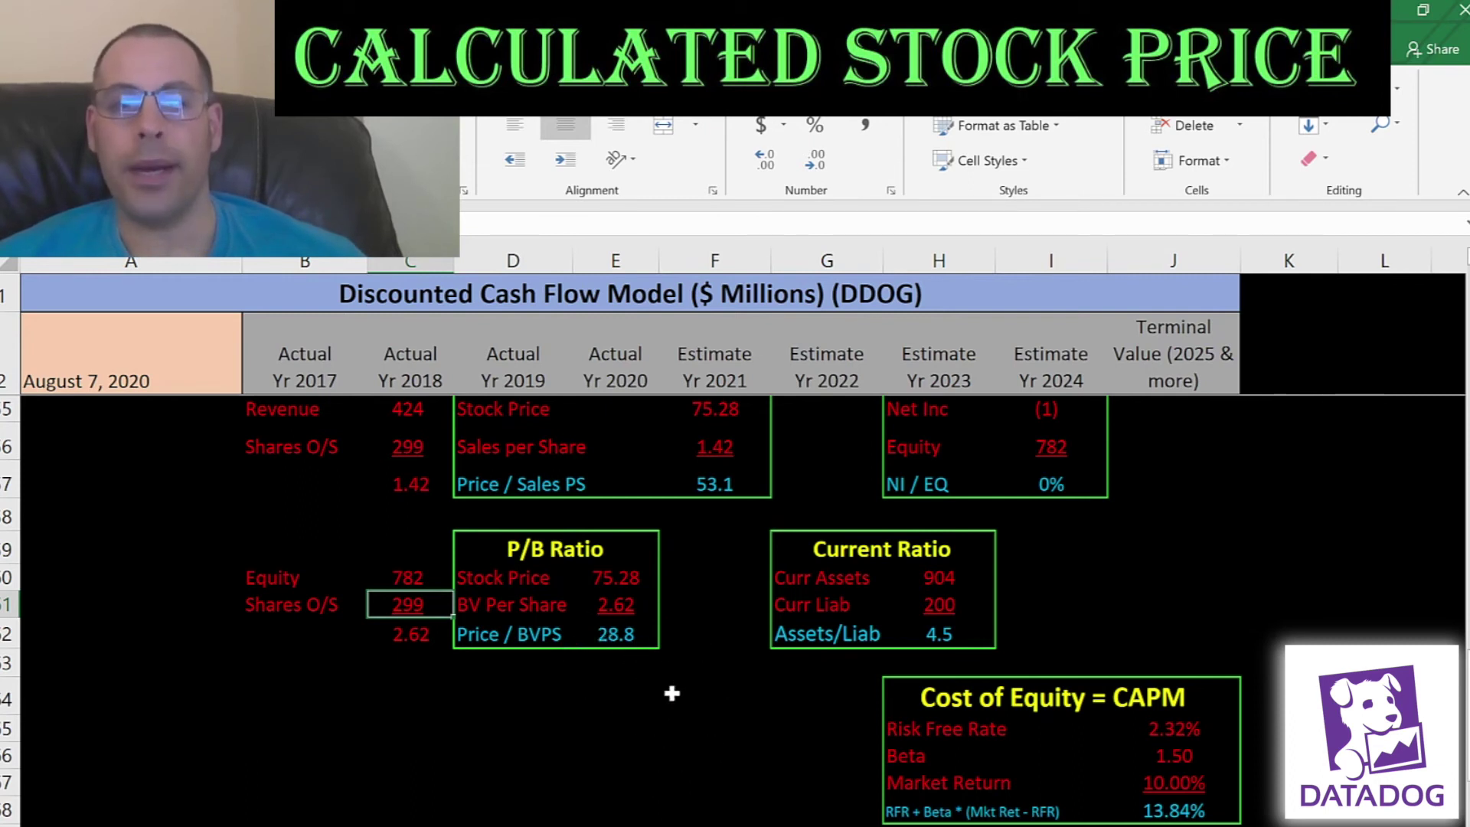
scroll(672, 662, "up", 6)
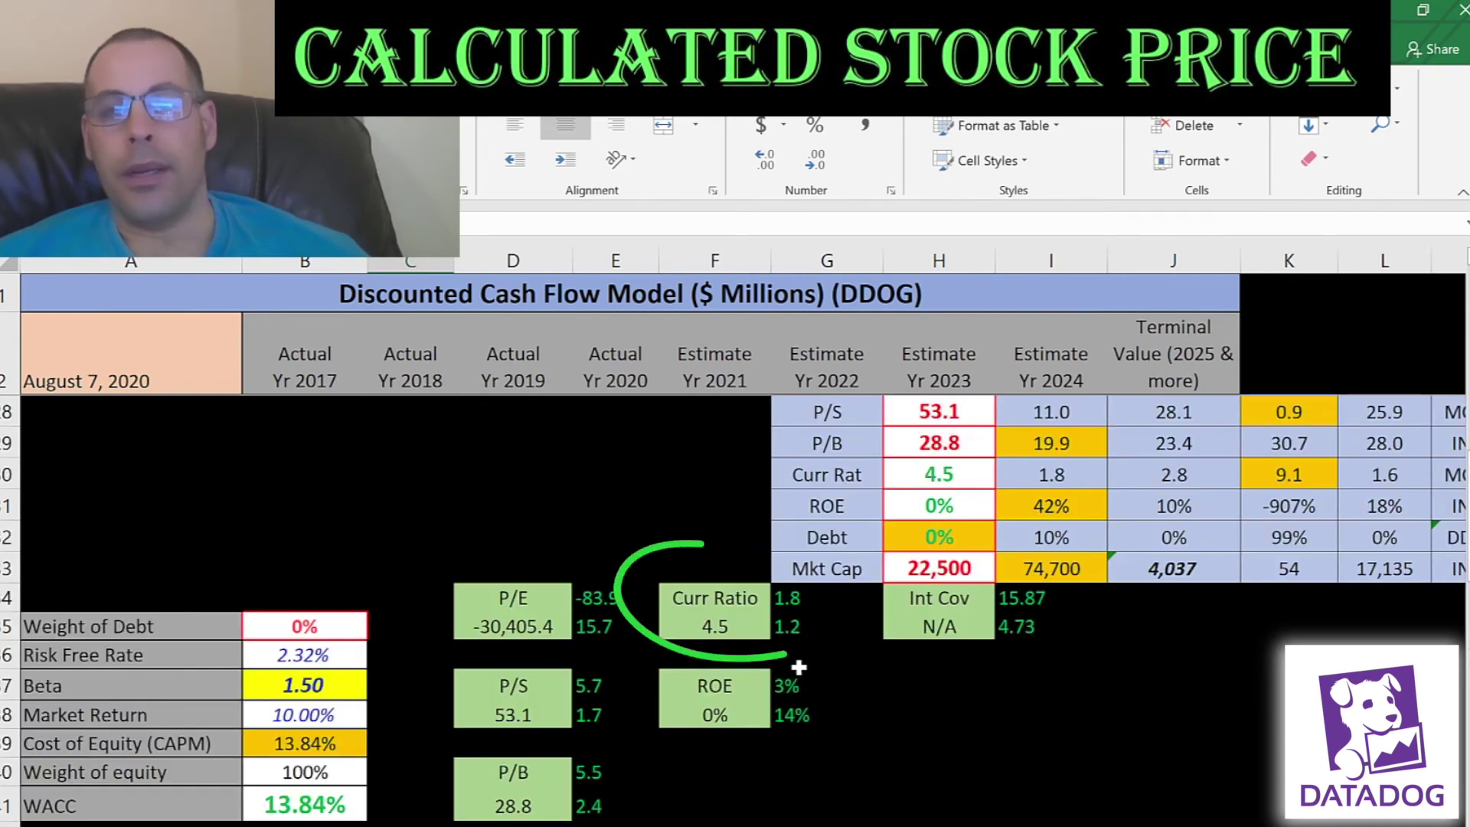
left_click(717, 628)
left_click(718, 709)
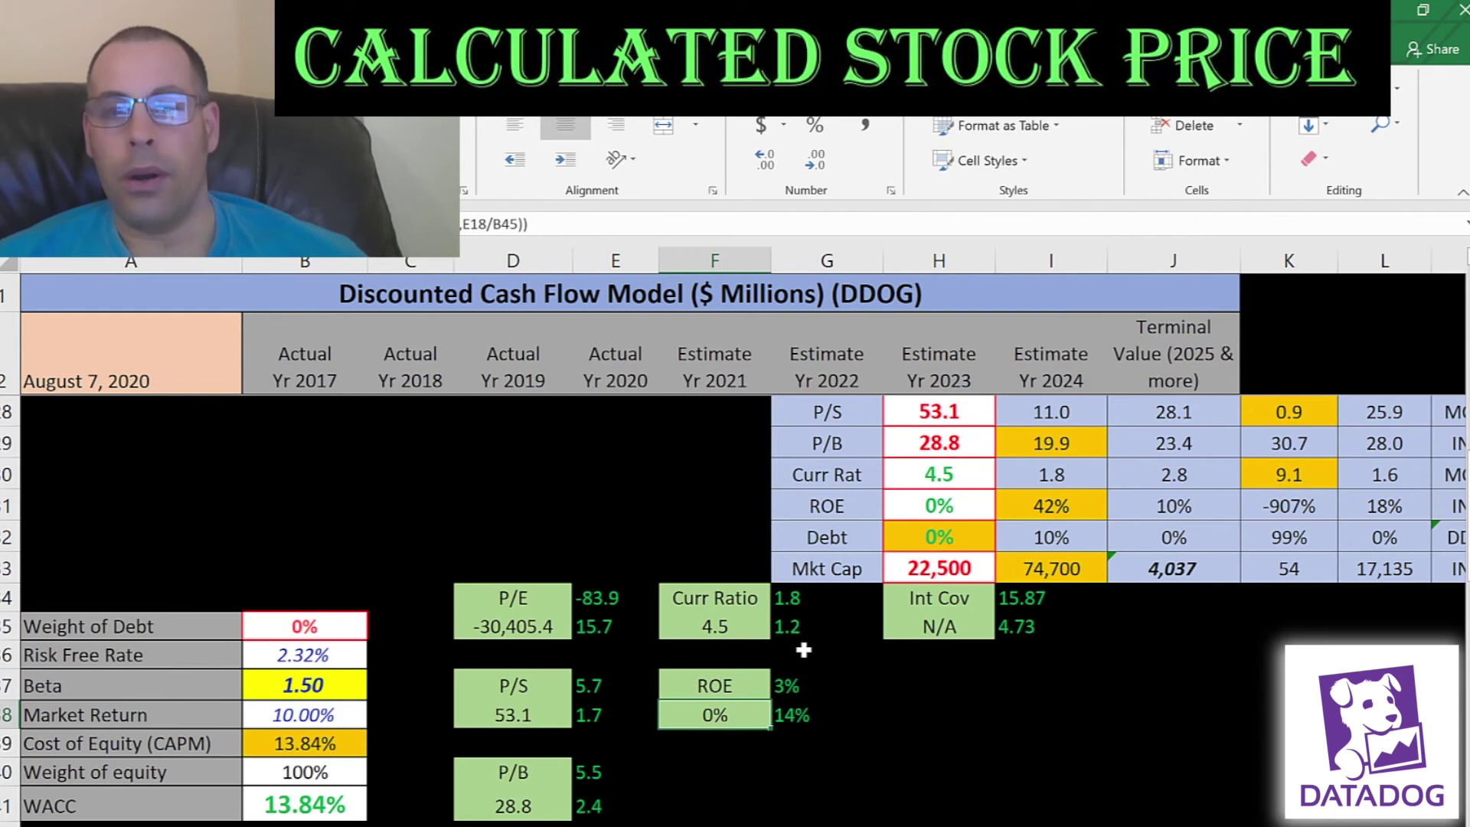
scroll(883, 659, "down", 7)
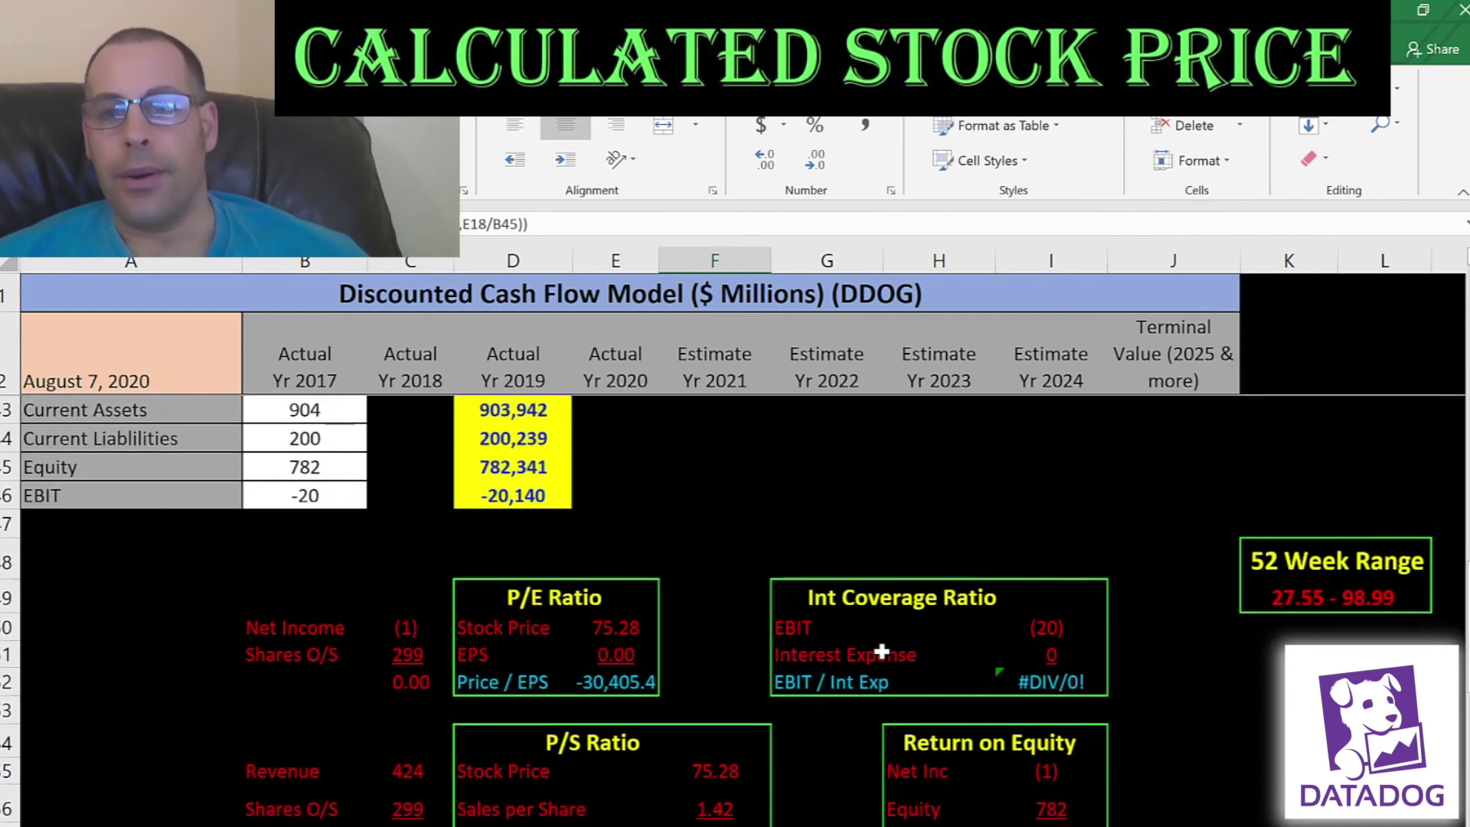
scroll(882, 652, "down", 1)
left_click(923, 667)
left_click(919, 697)
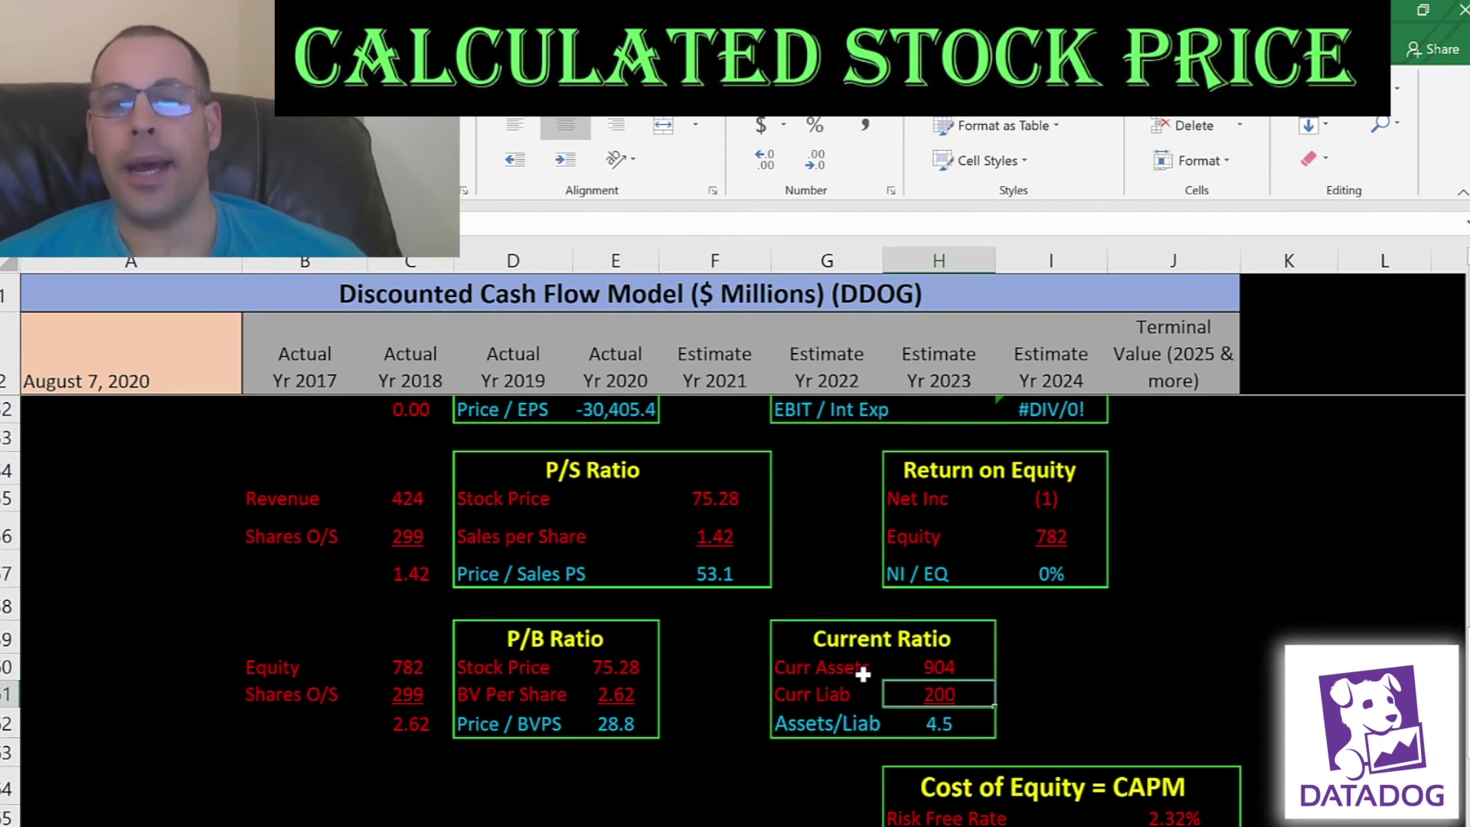
scroll(903, 673, "up", 1)
left_click(1048, 587)
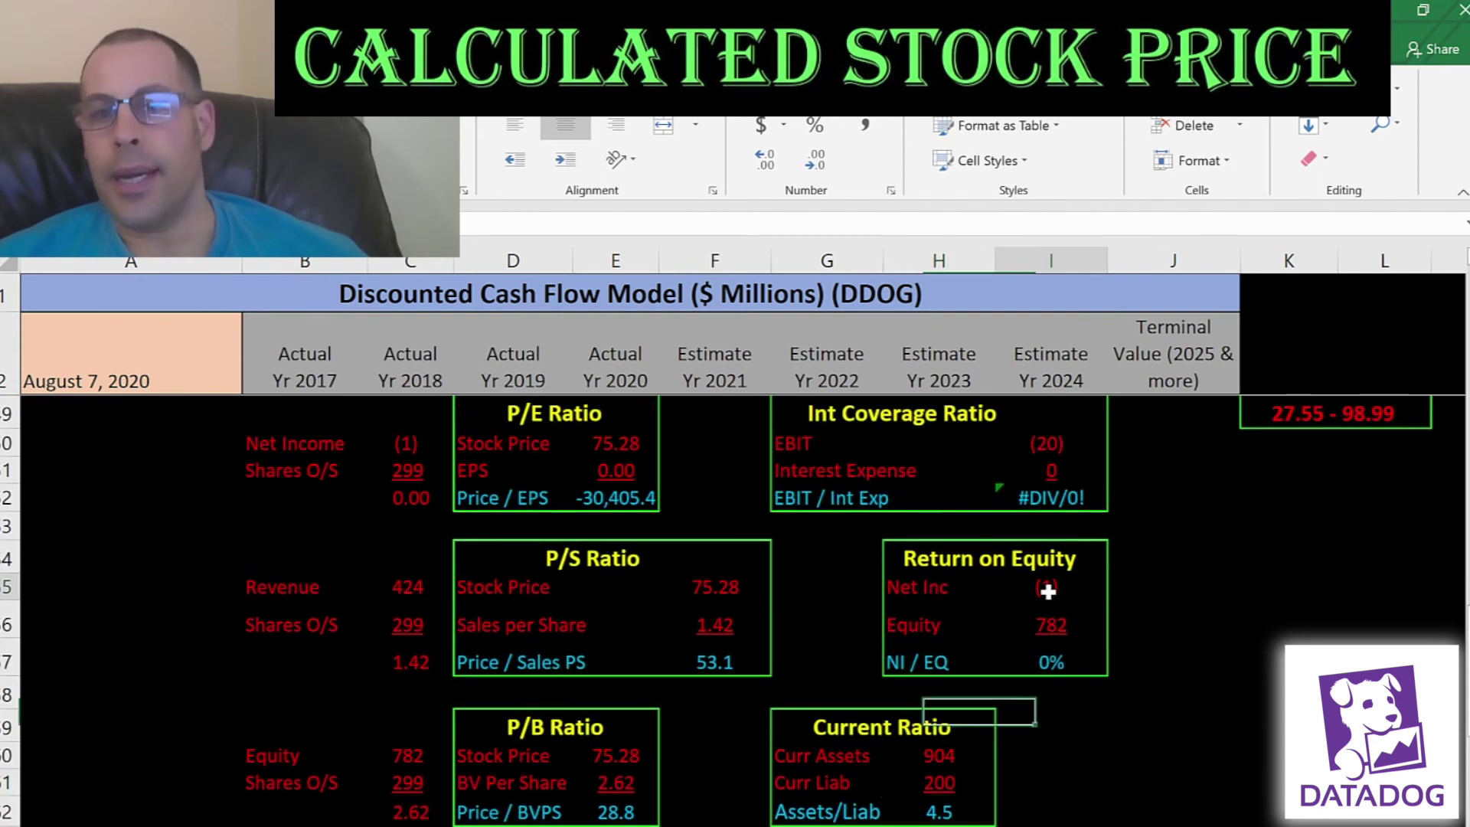
left_click(1053, 624)
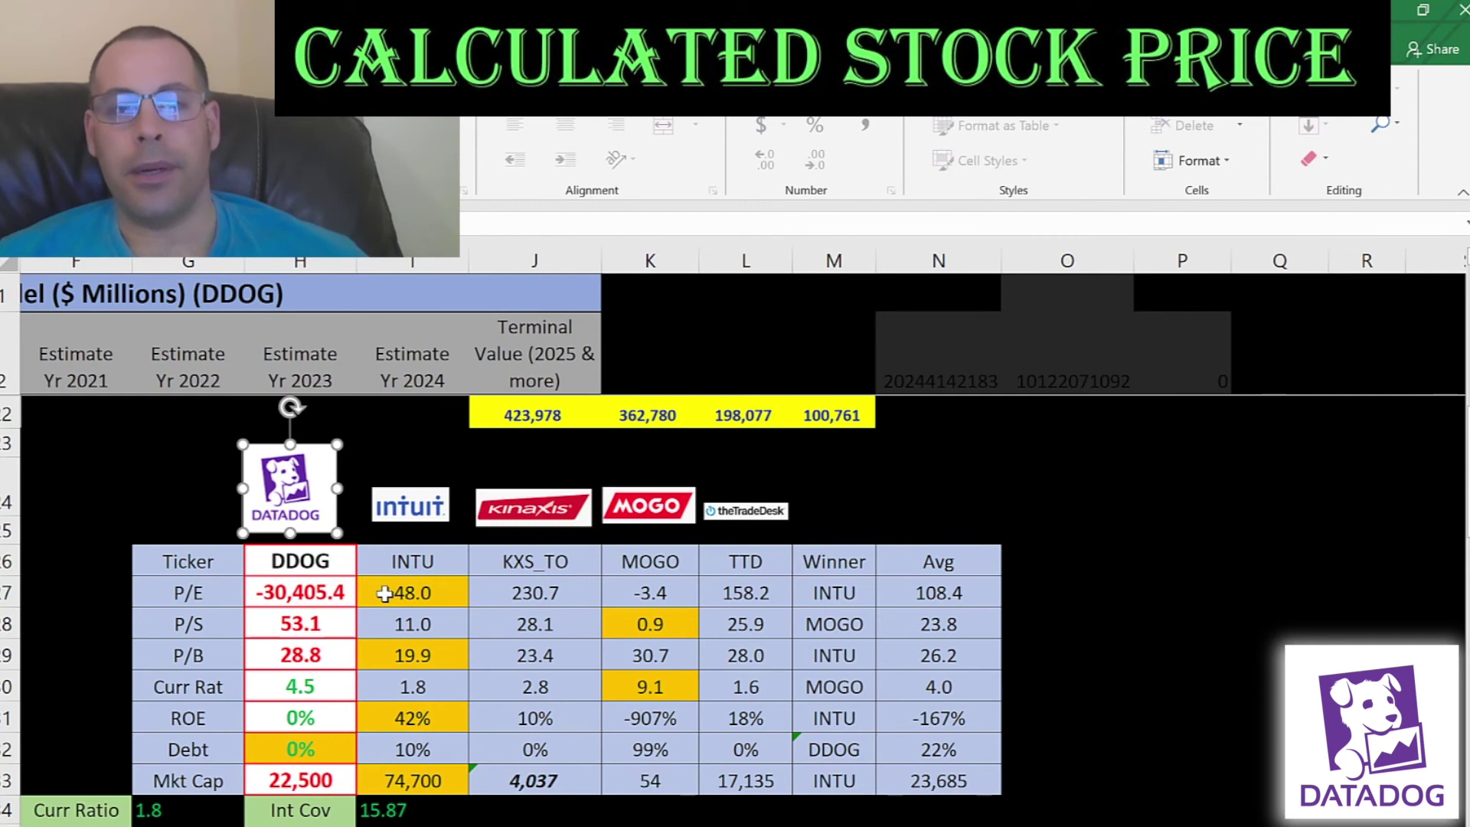
left_click(418, 563)
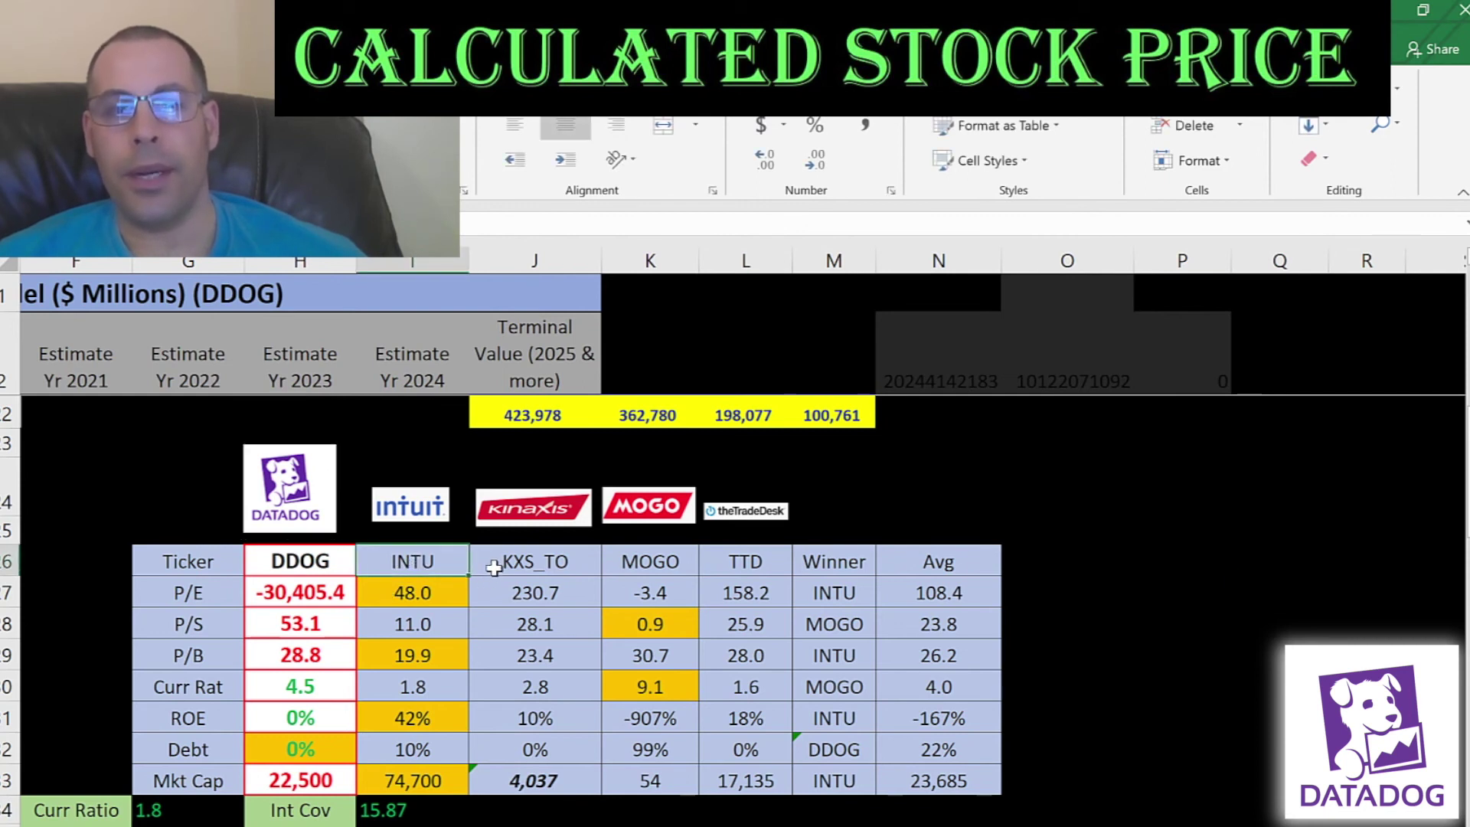
left_click(508, 559)
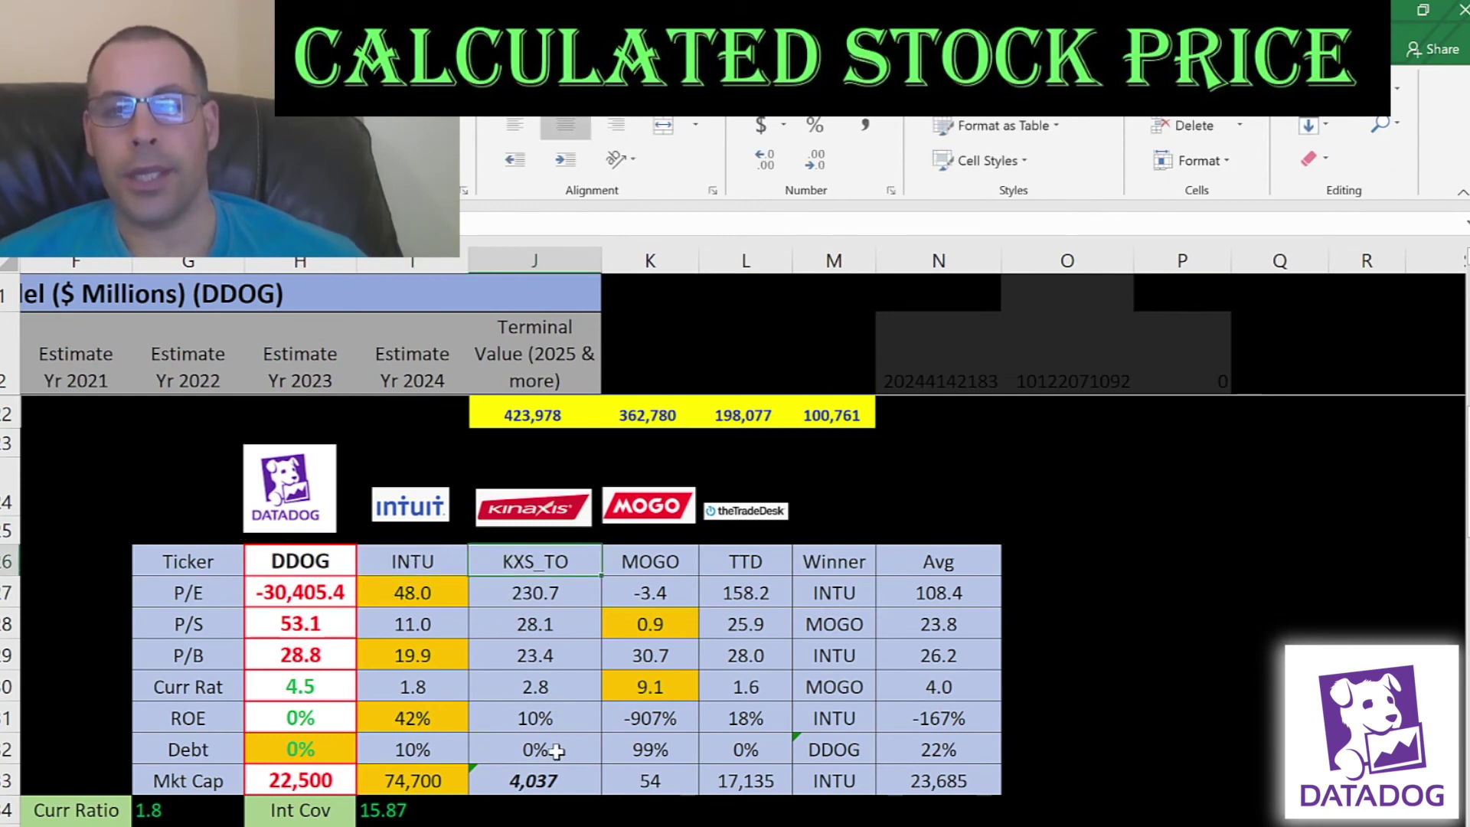
left_click(653, 565)
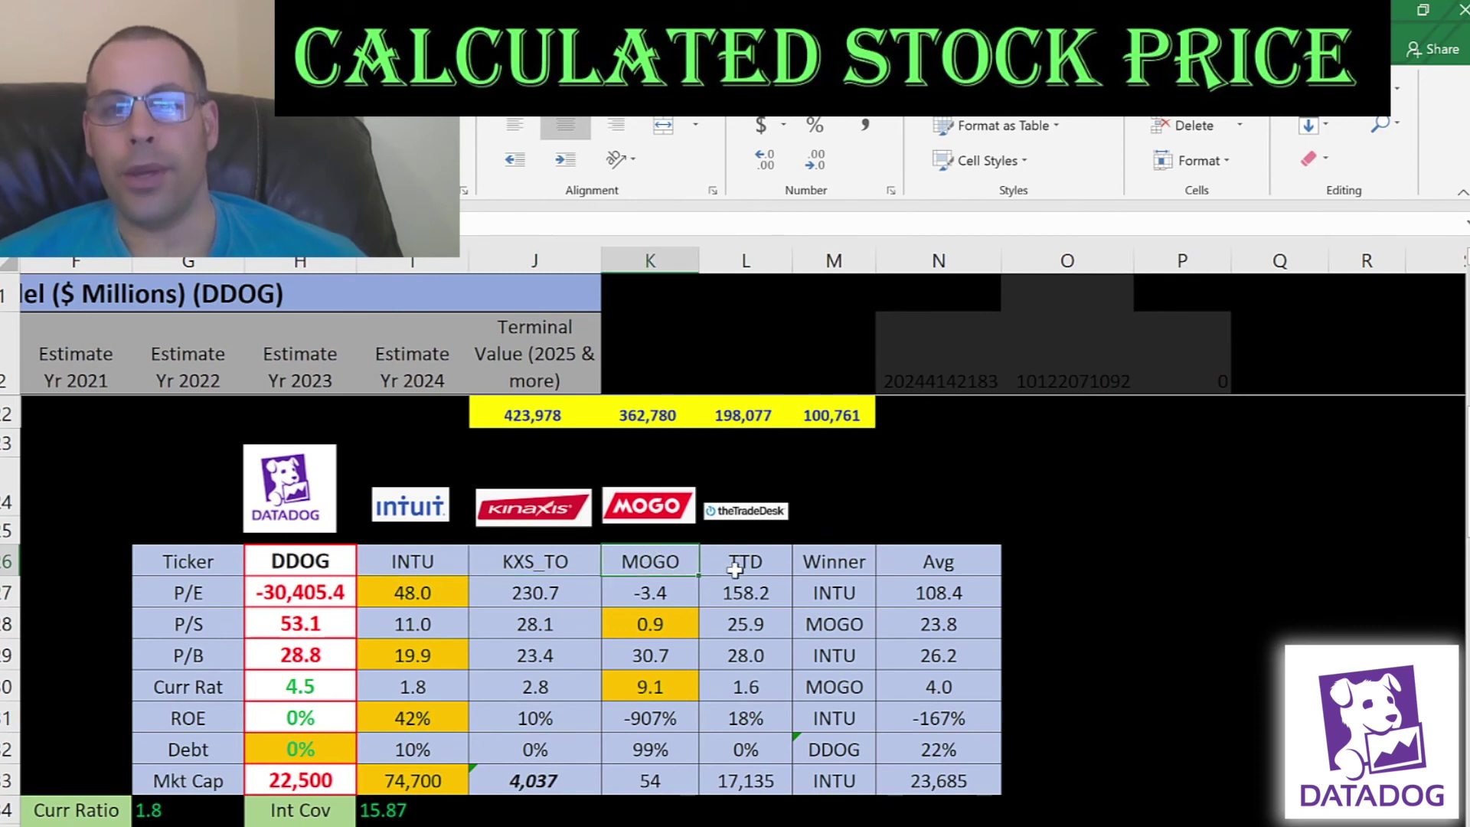
left_click(737, 569)
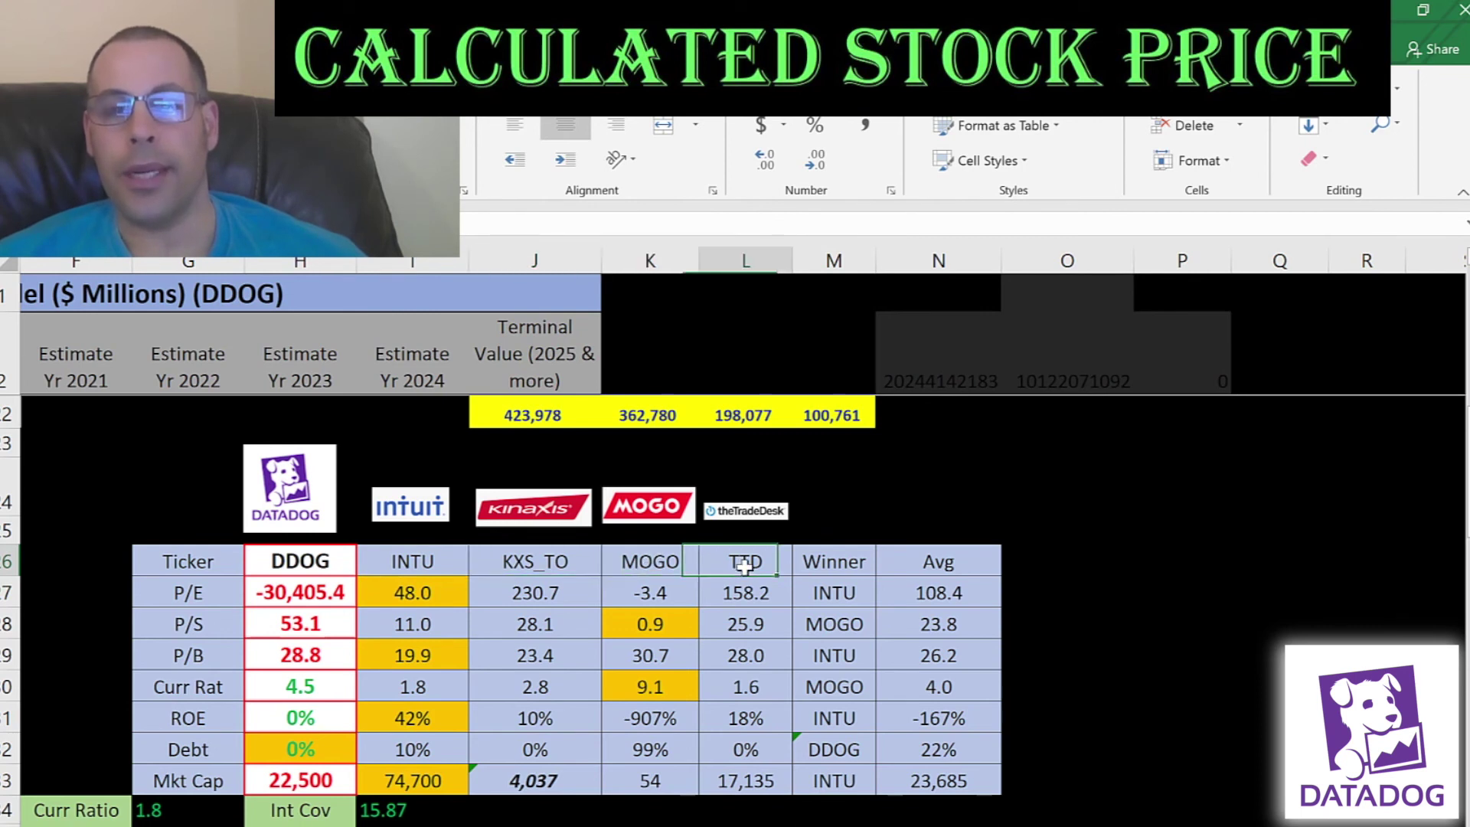
left_click(295, 589)
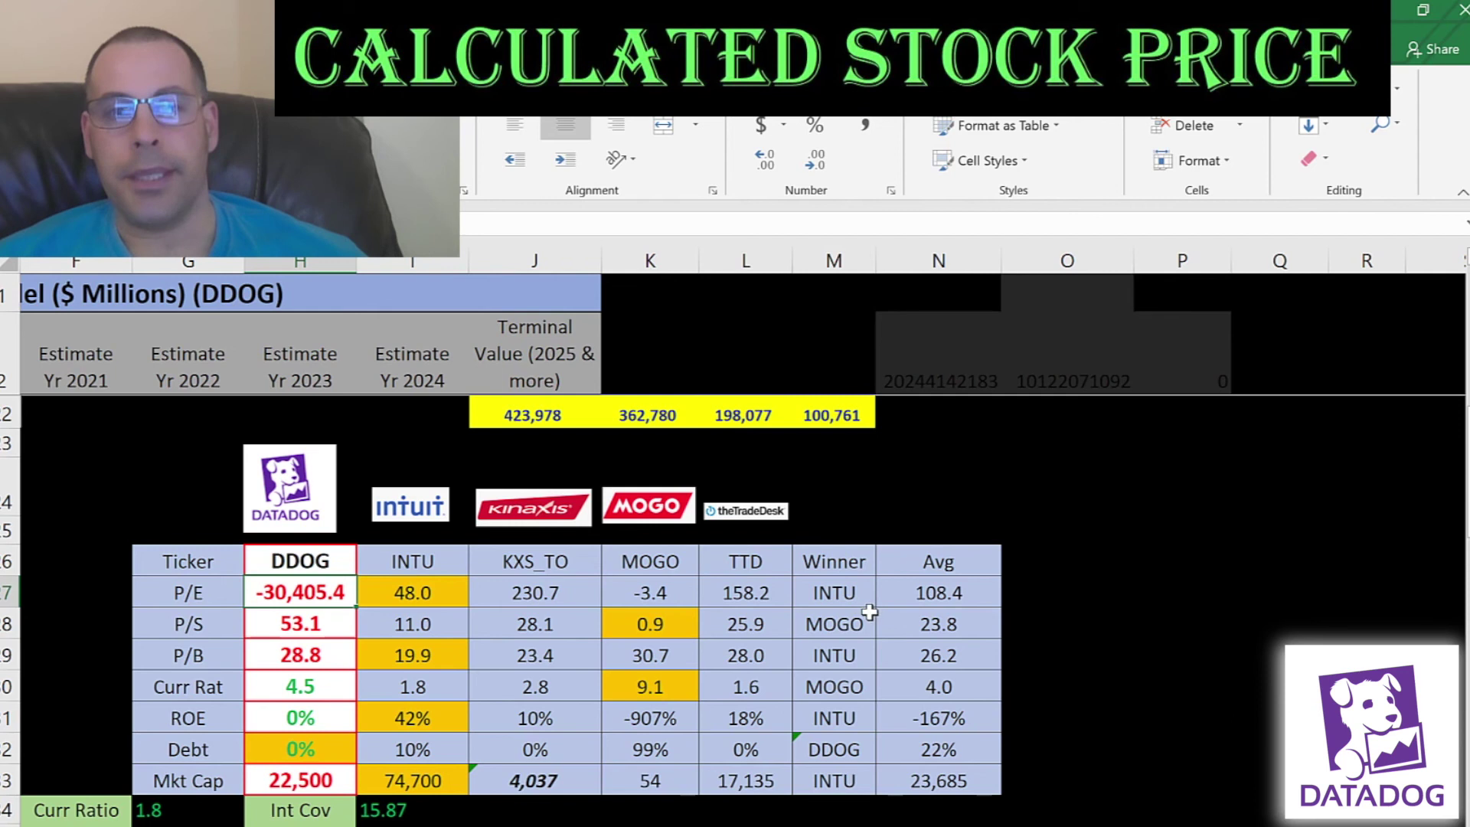
left_click(334, 626)
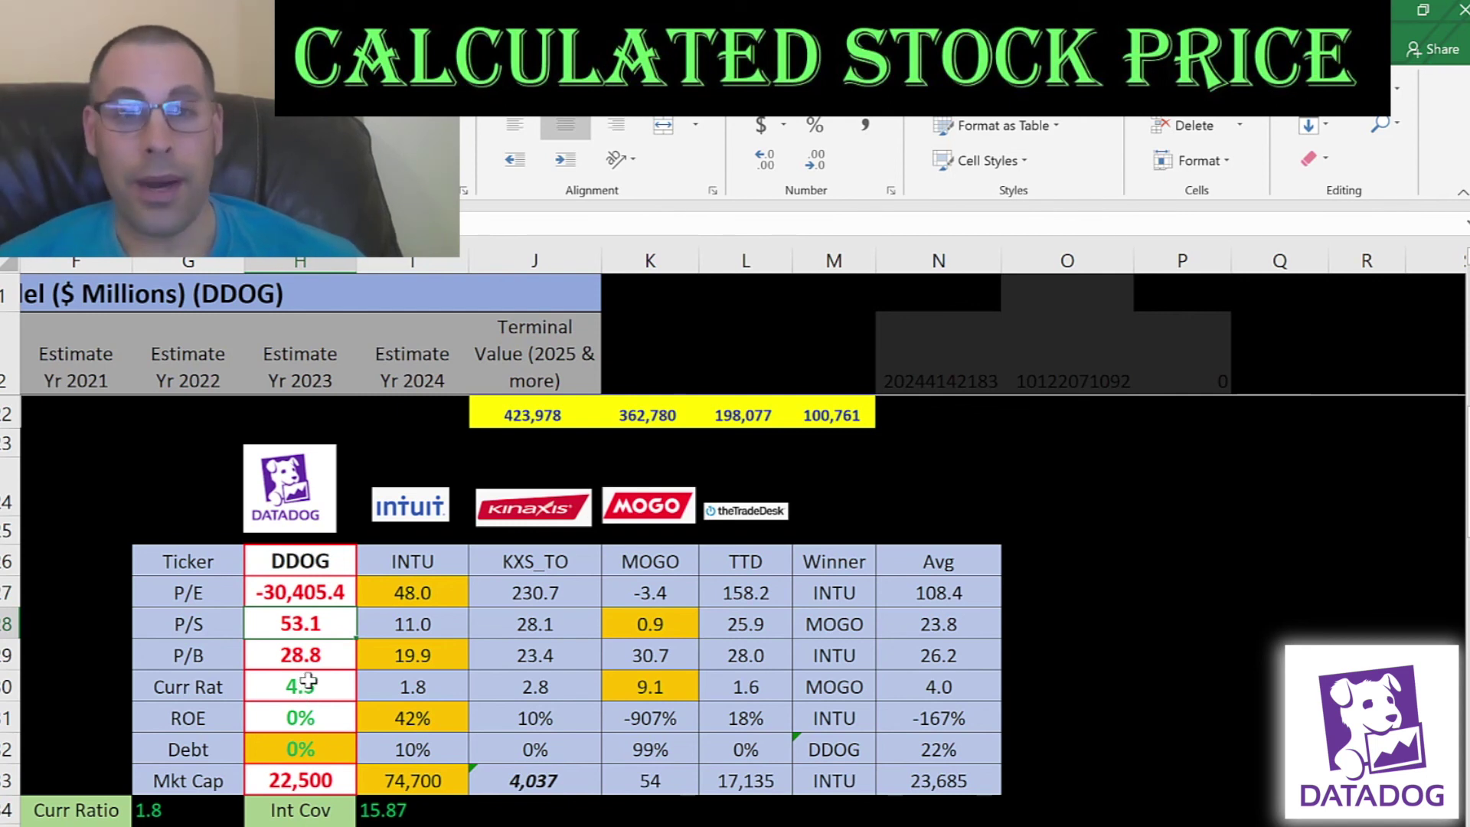
left_click(329, 719)
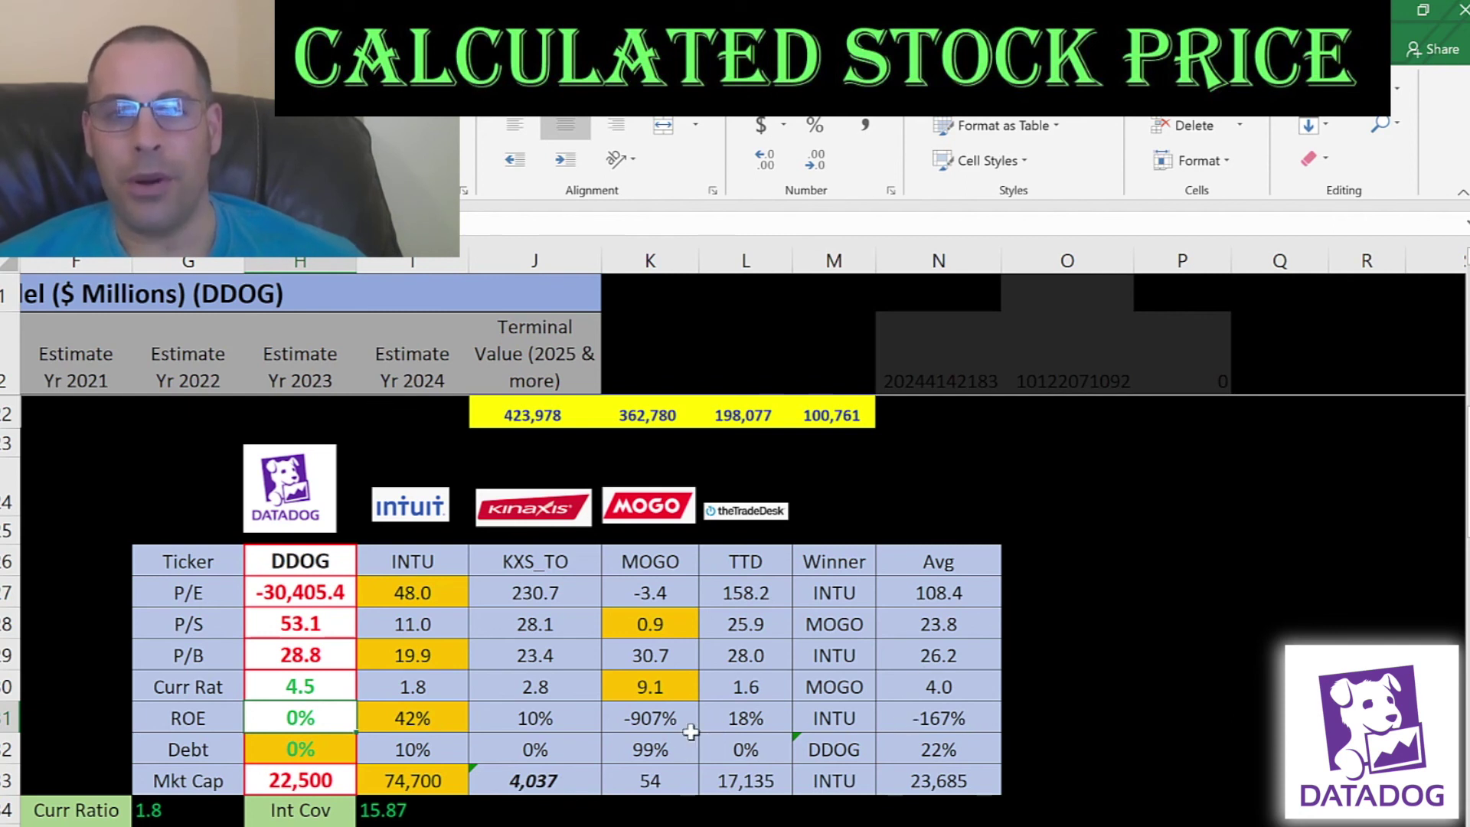
left_click(310, 749)
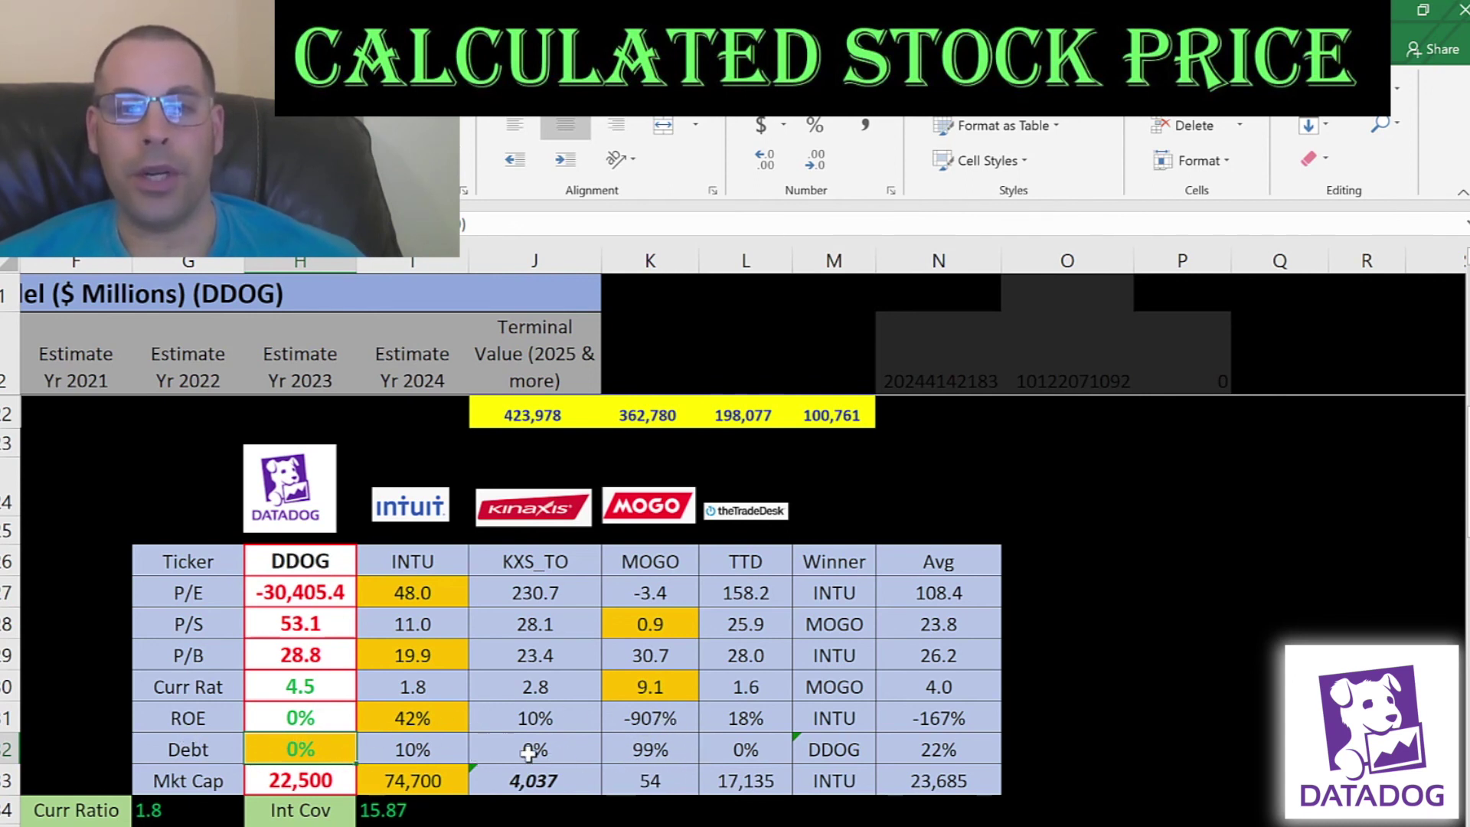
left_click(504, 749)
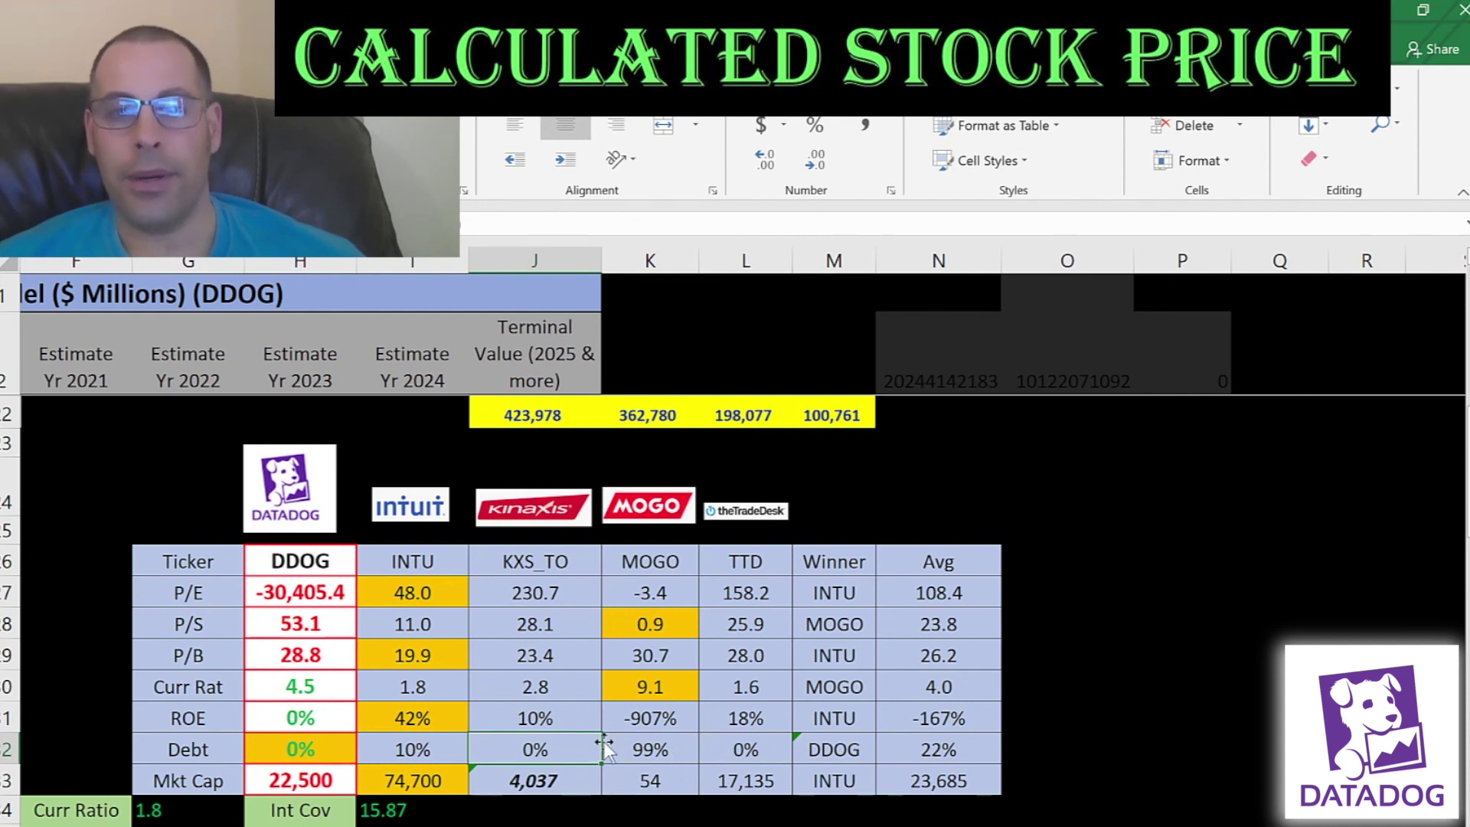
left_click(307, 781)
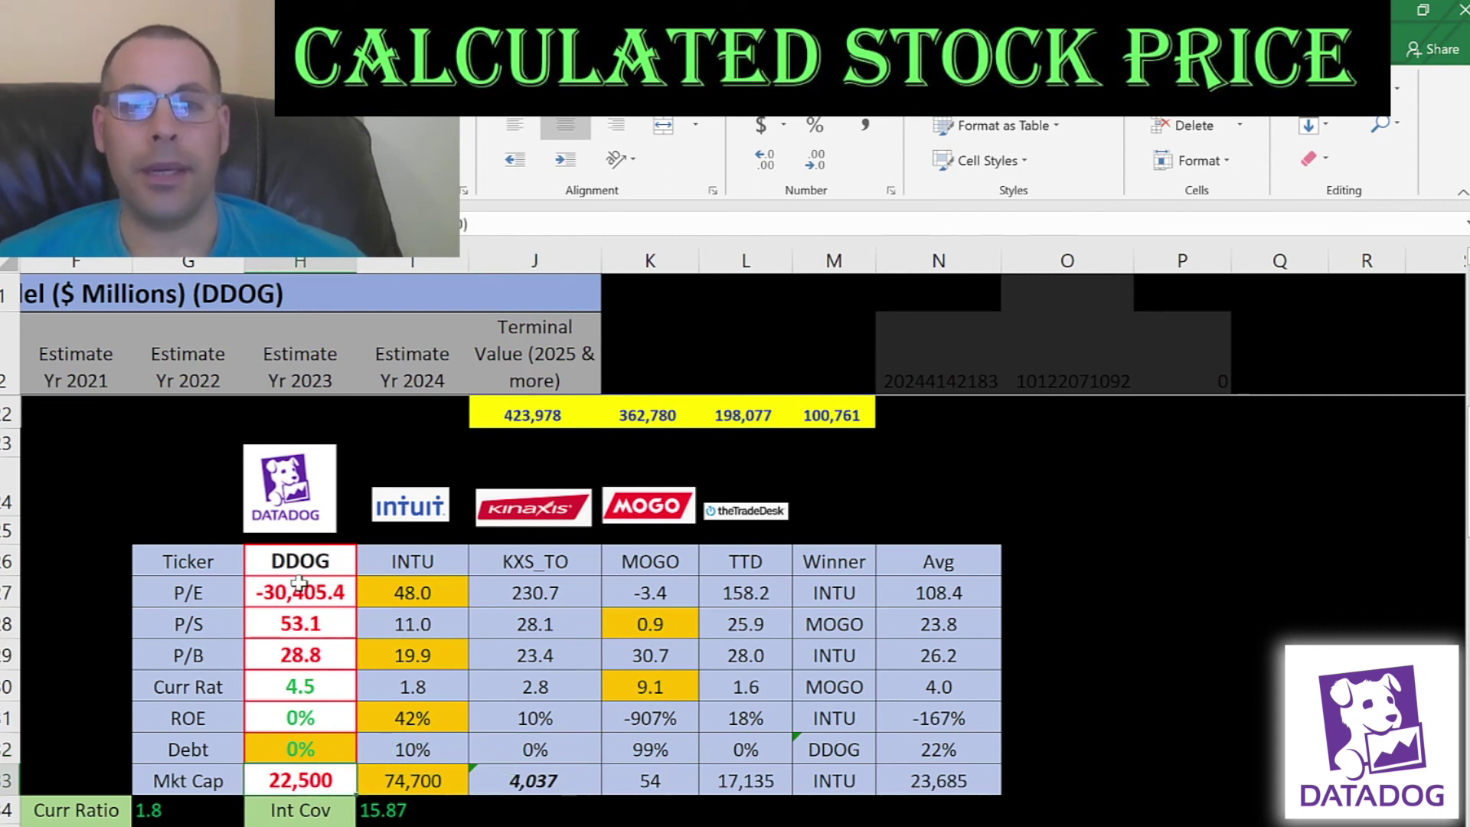